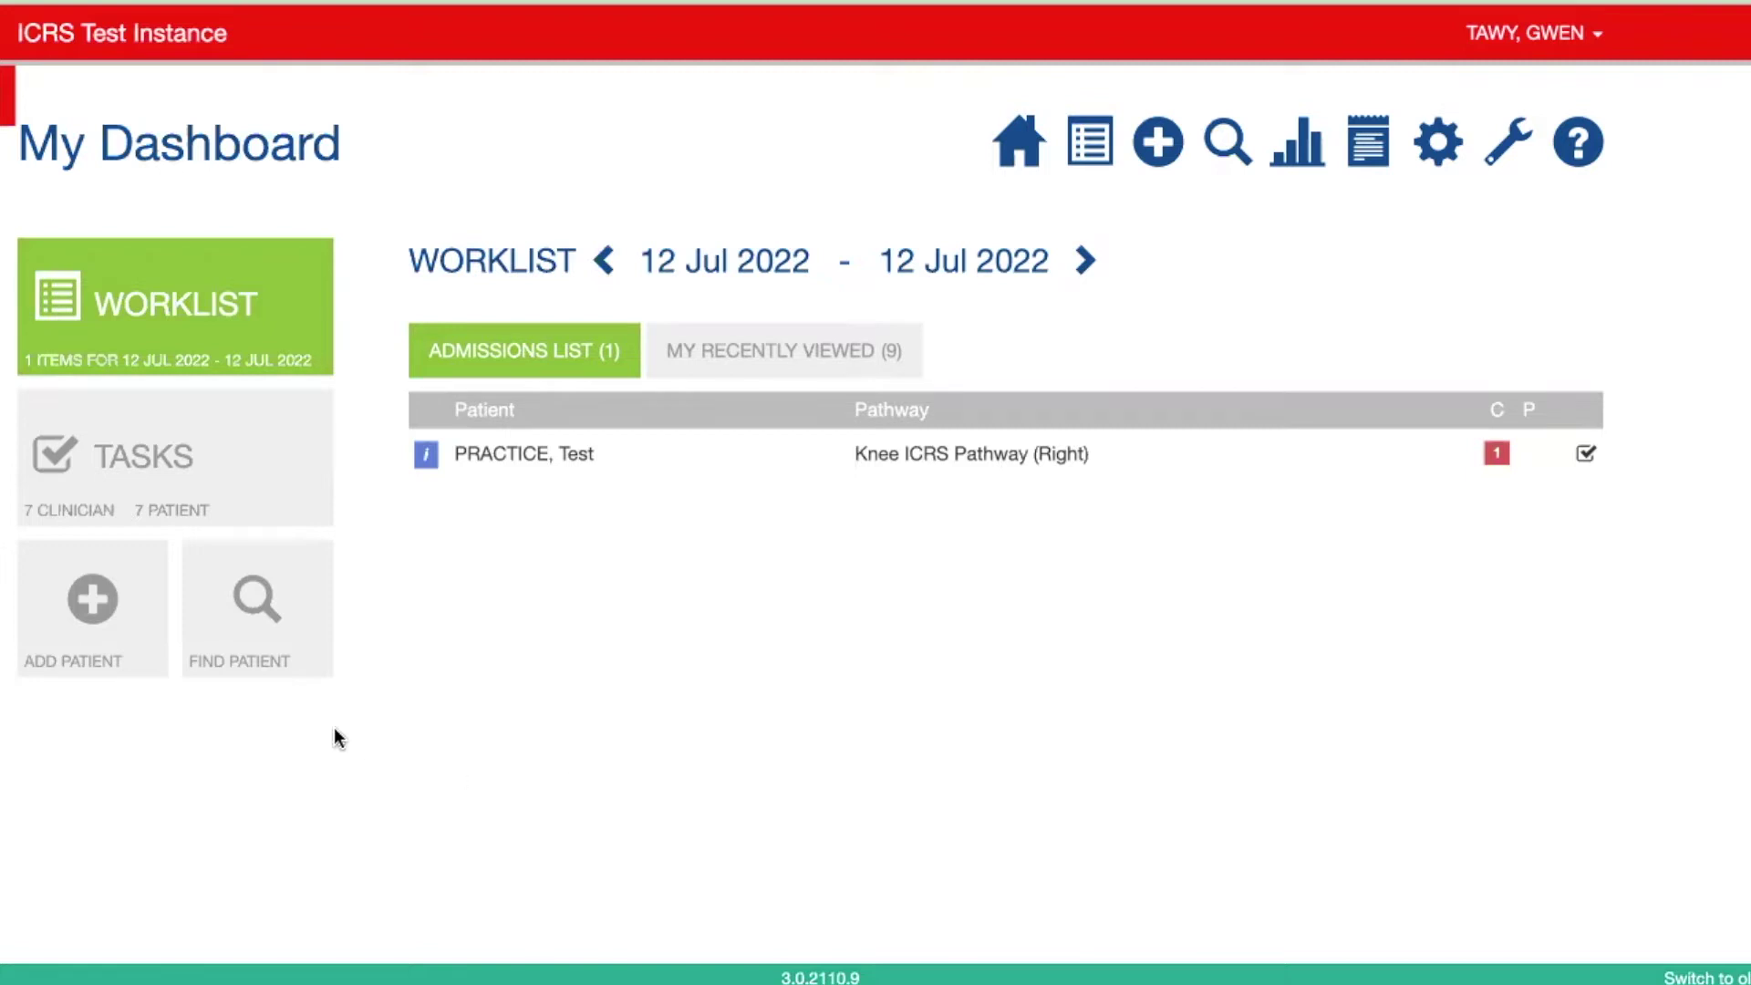
Find the test patient by name and open their Knee ICRS Pathway (Right) record.
left_click(282, 615)
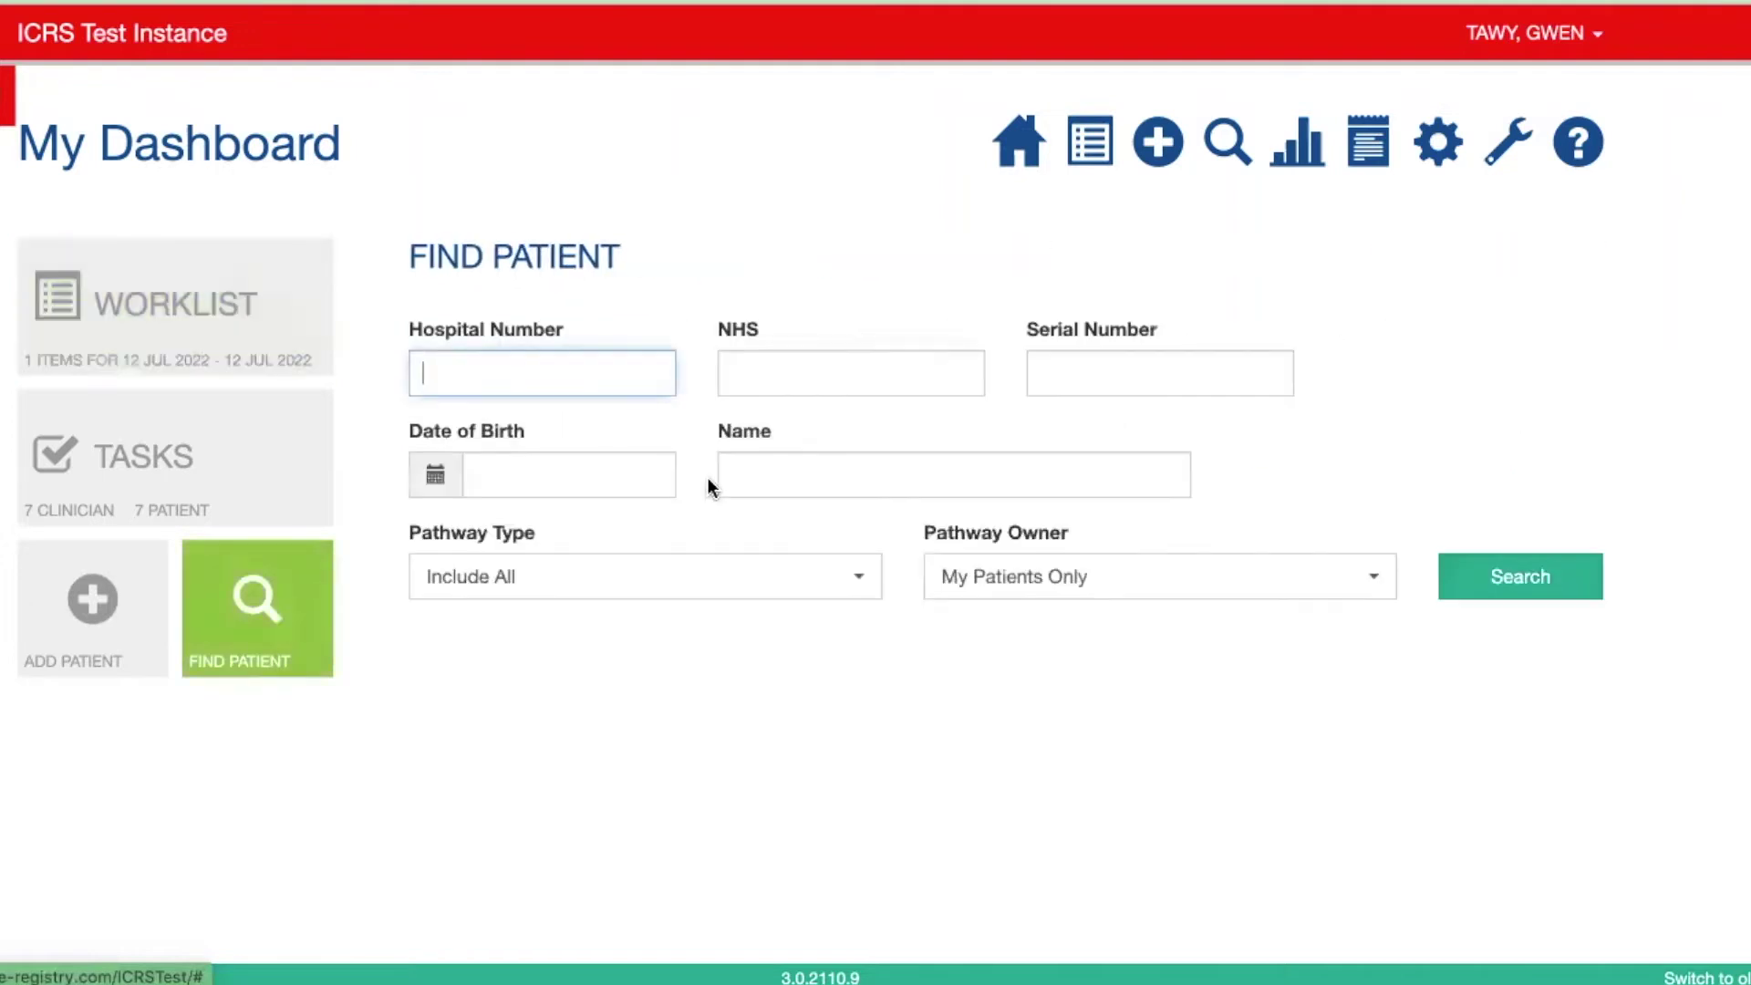
left_click(782, 470)
type("testing")
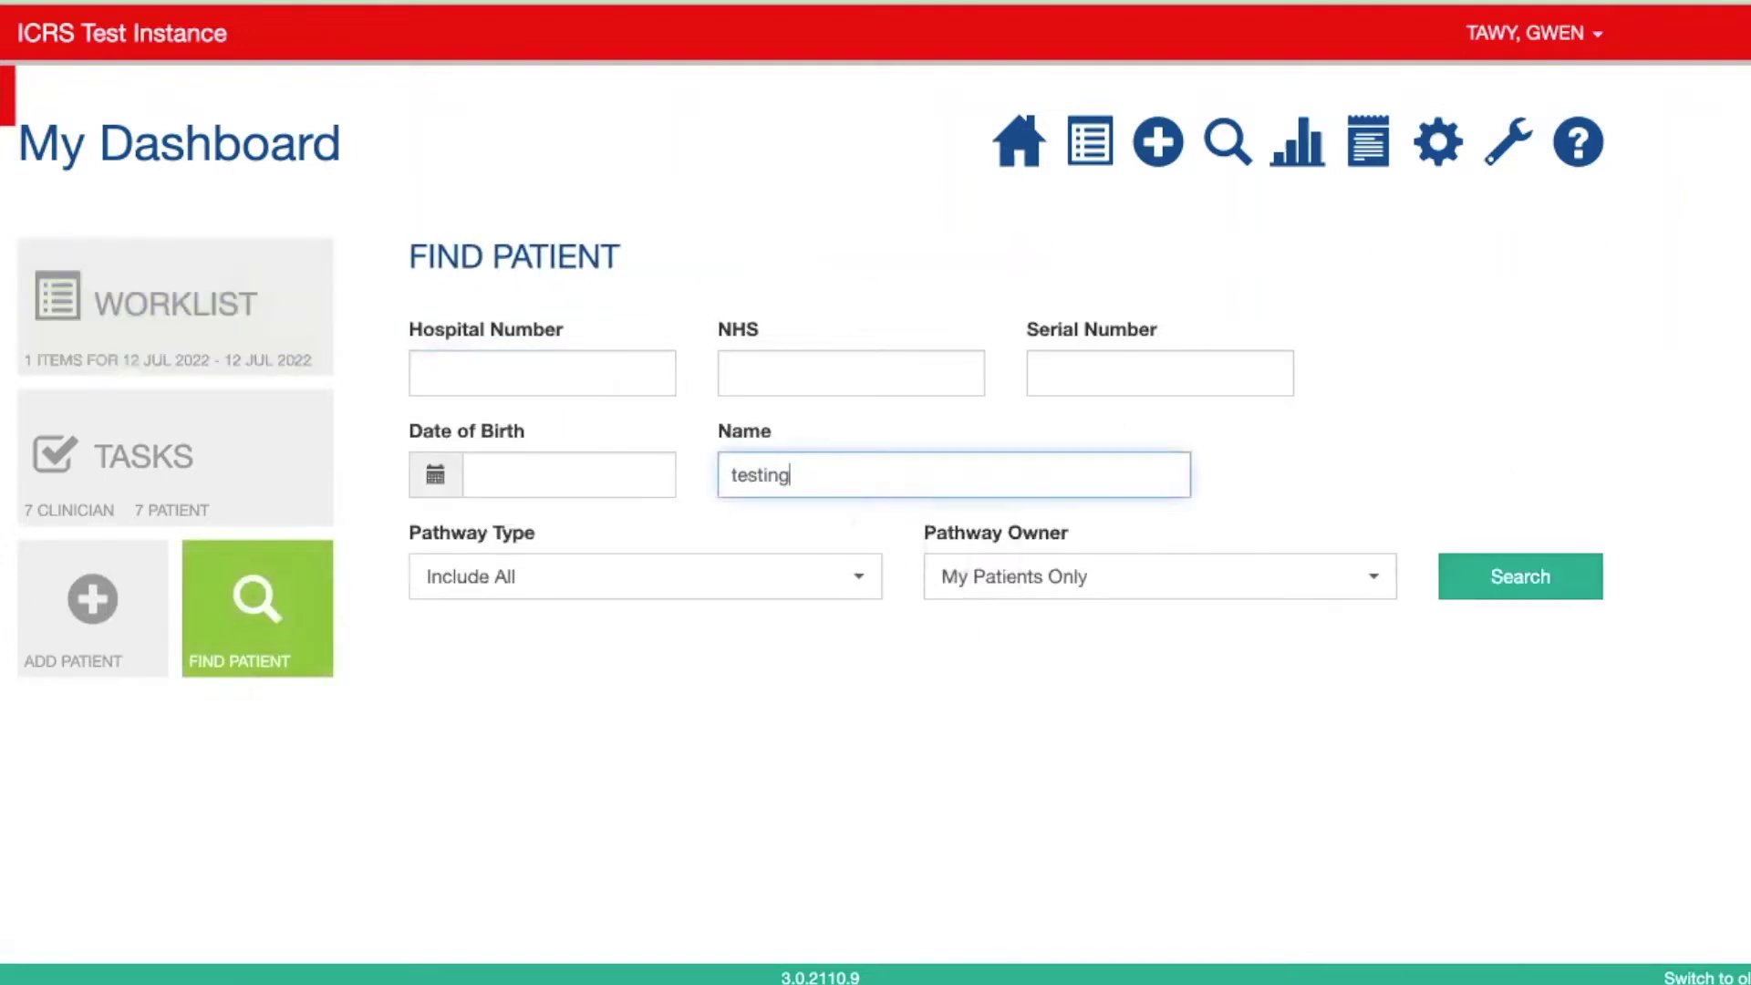
key("Return")
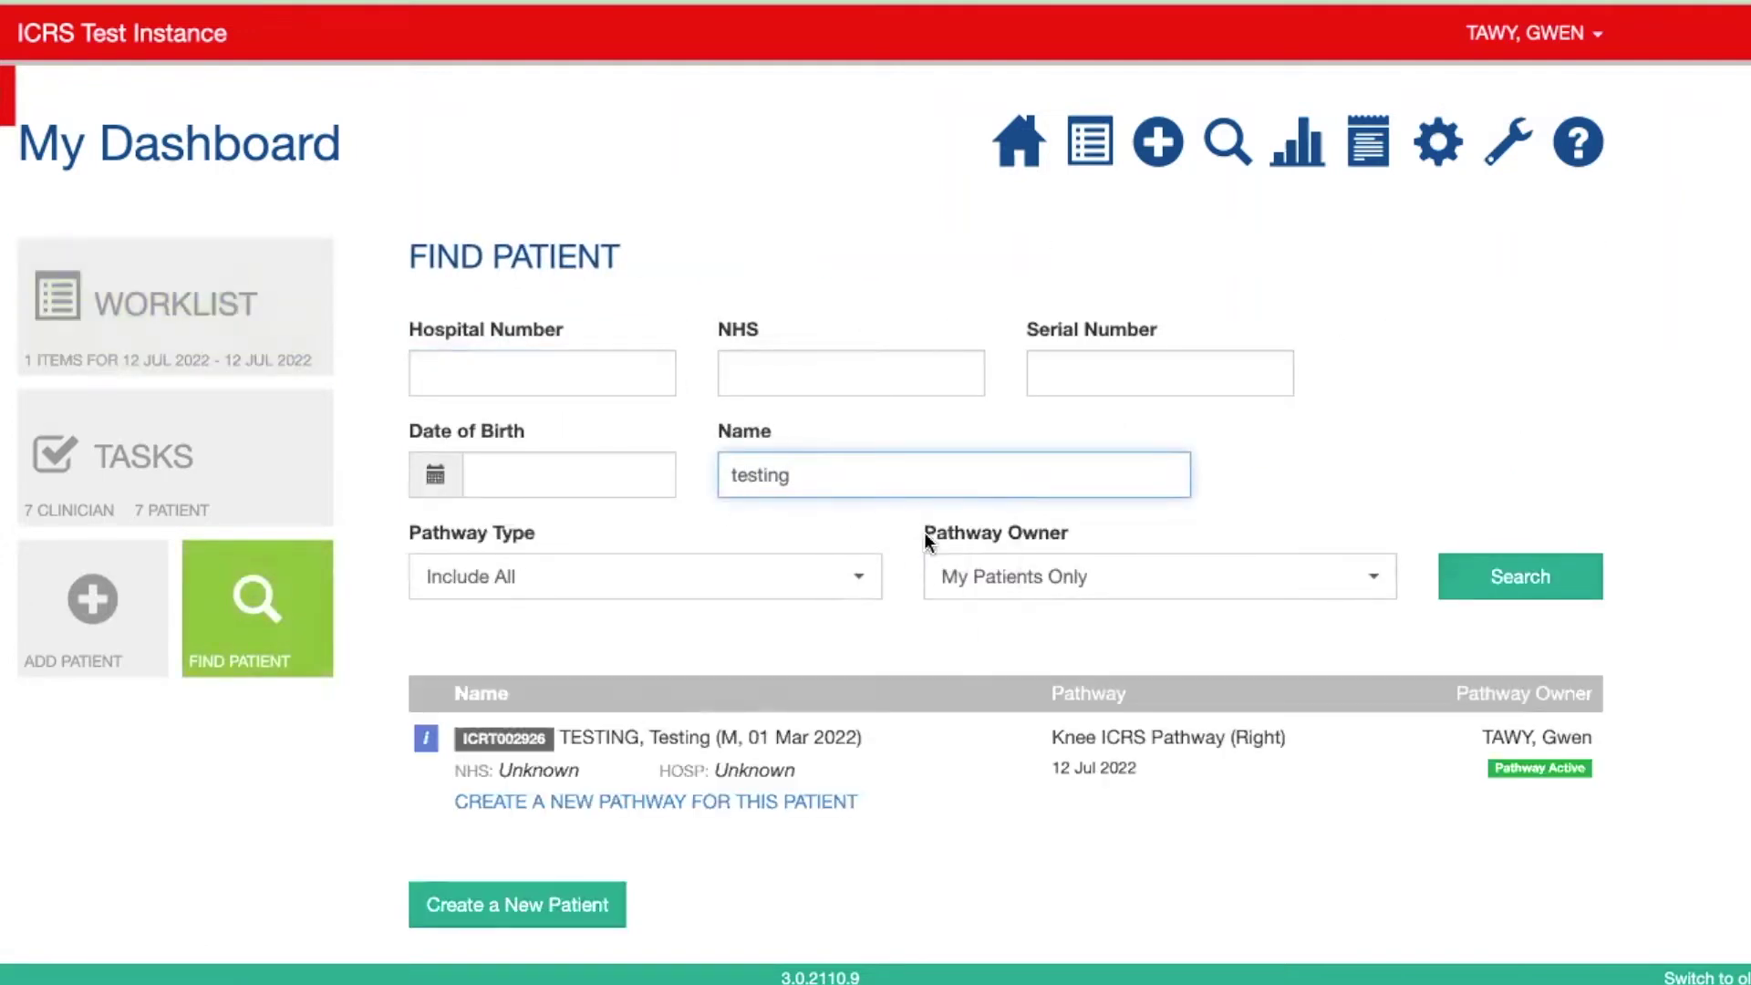
left_click(1337, 752)
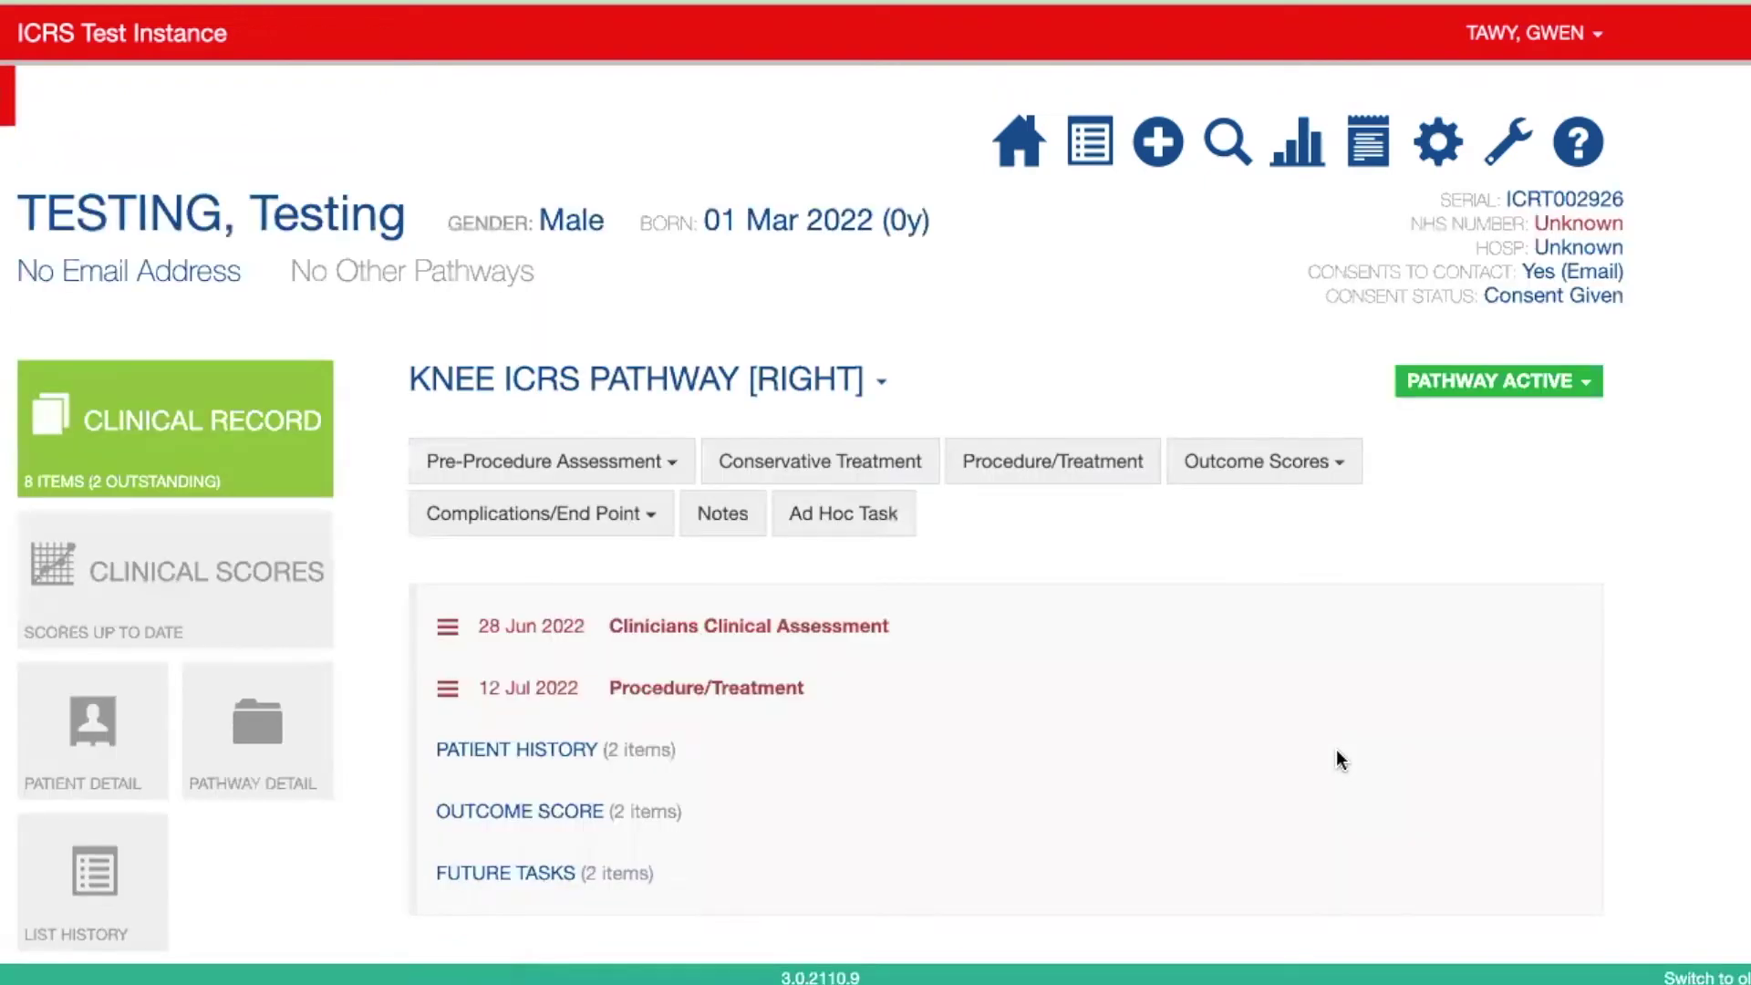
Expand the patient history and outcome score sections of the clinical record and review their entries.
scroll(1337, 758, "down", 1)
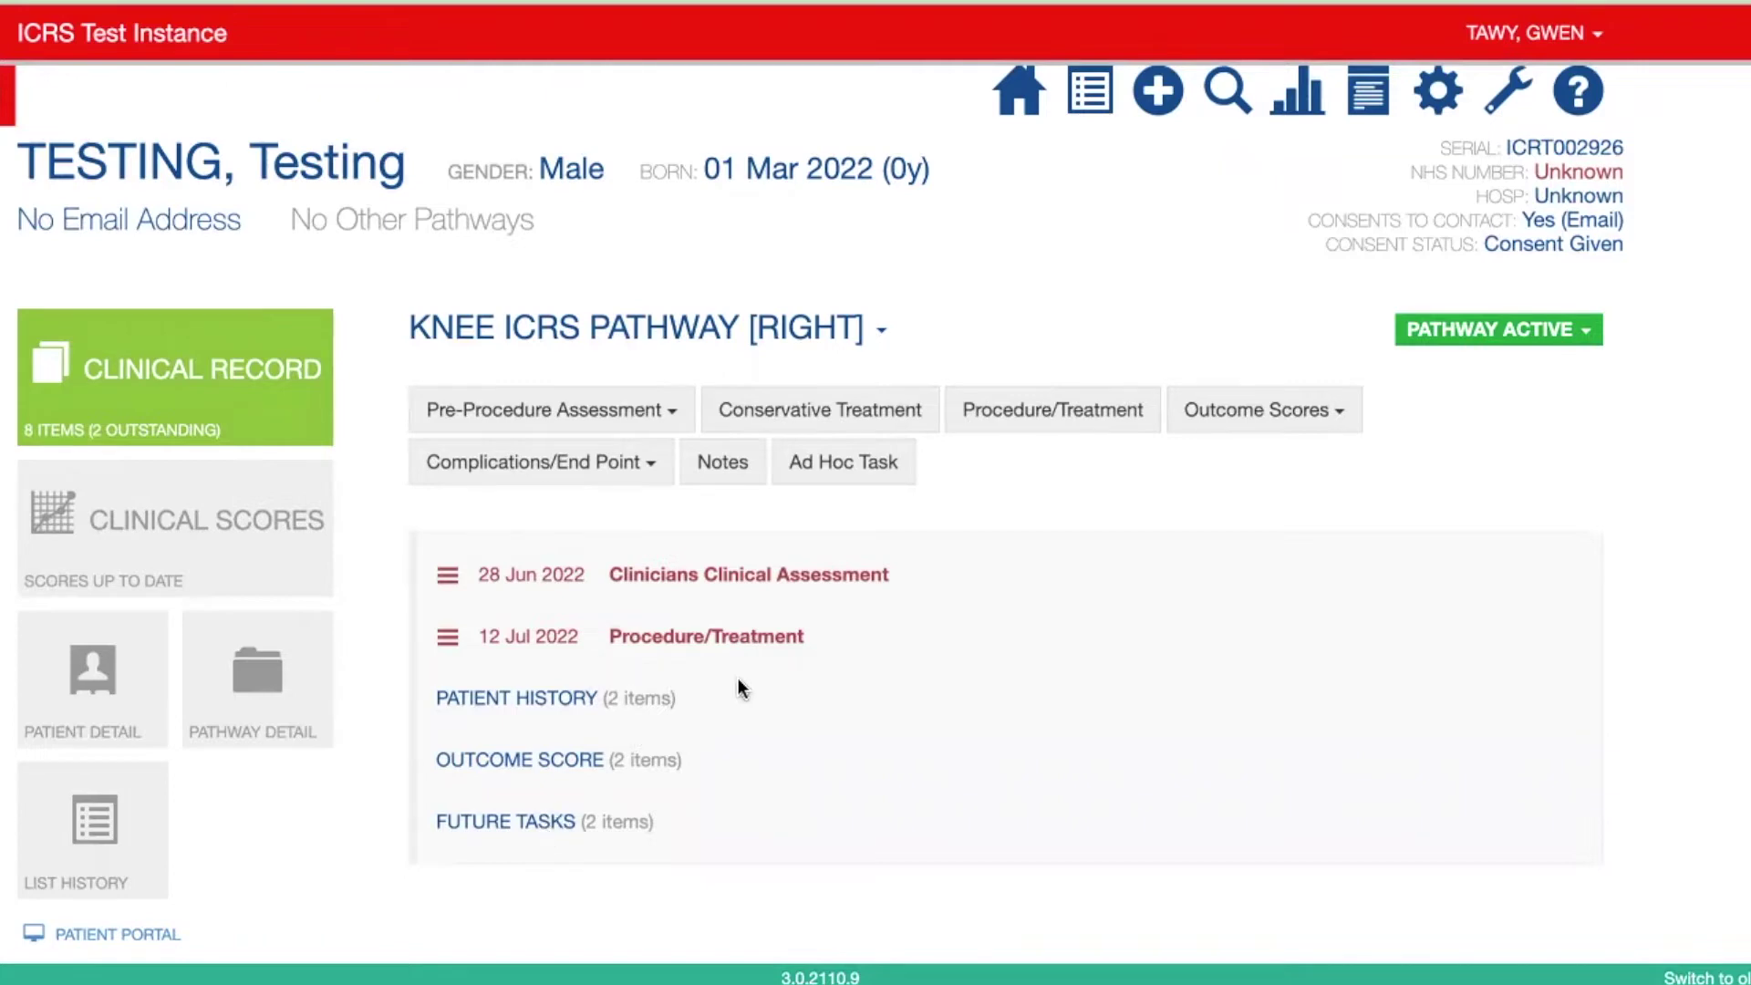
left_click(532, 697)
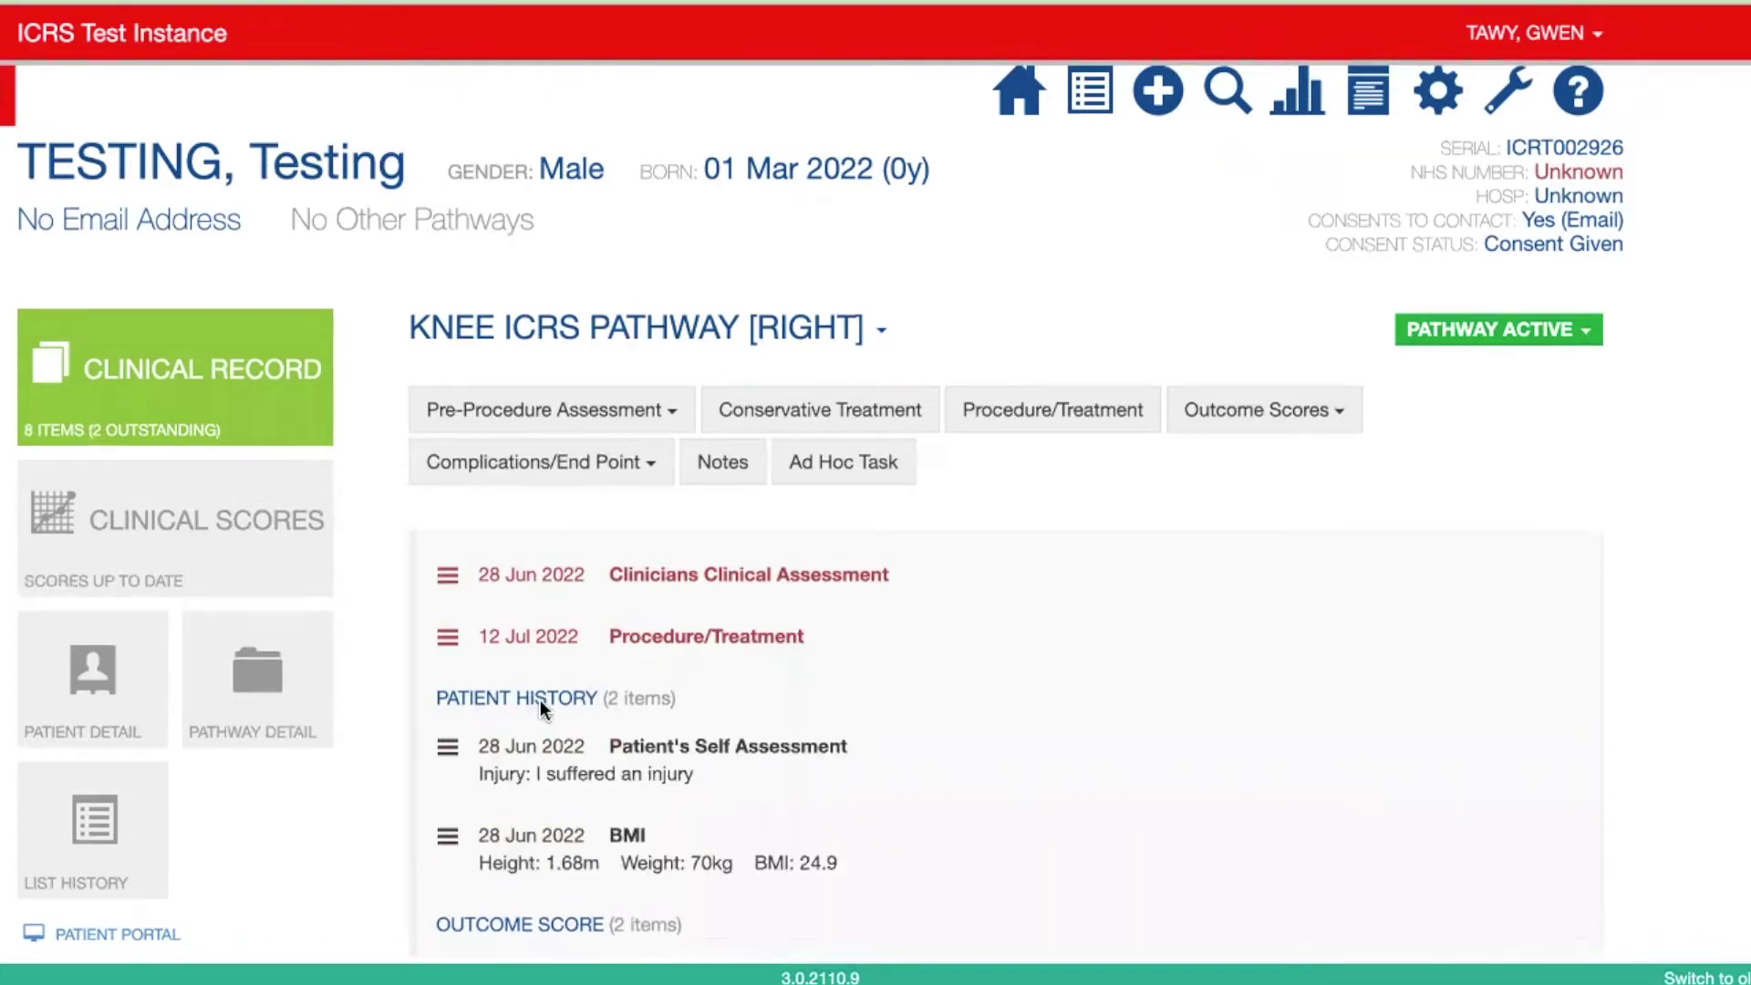
scroll(671, 732, "down", 2)
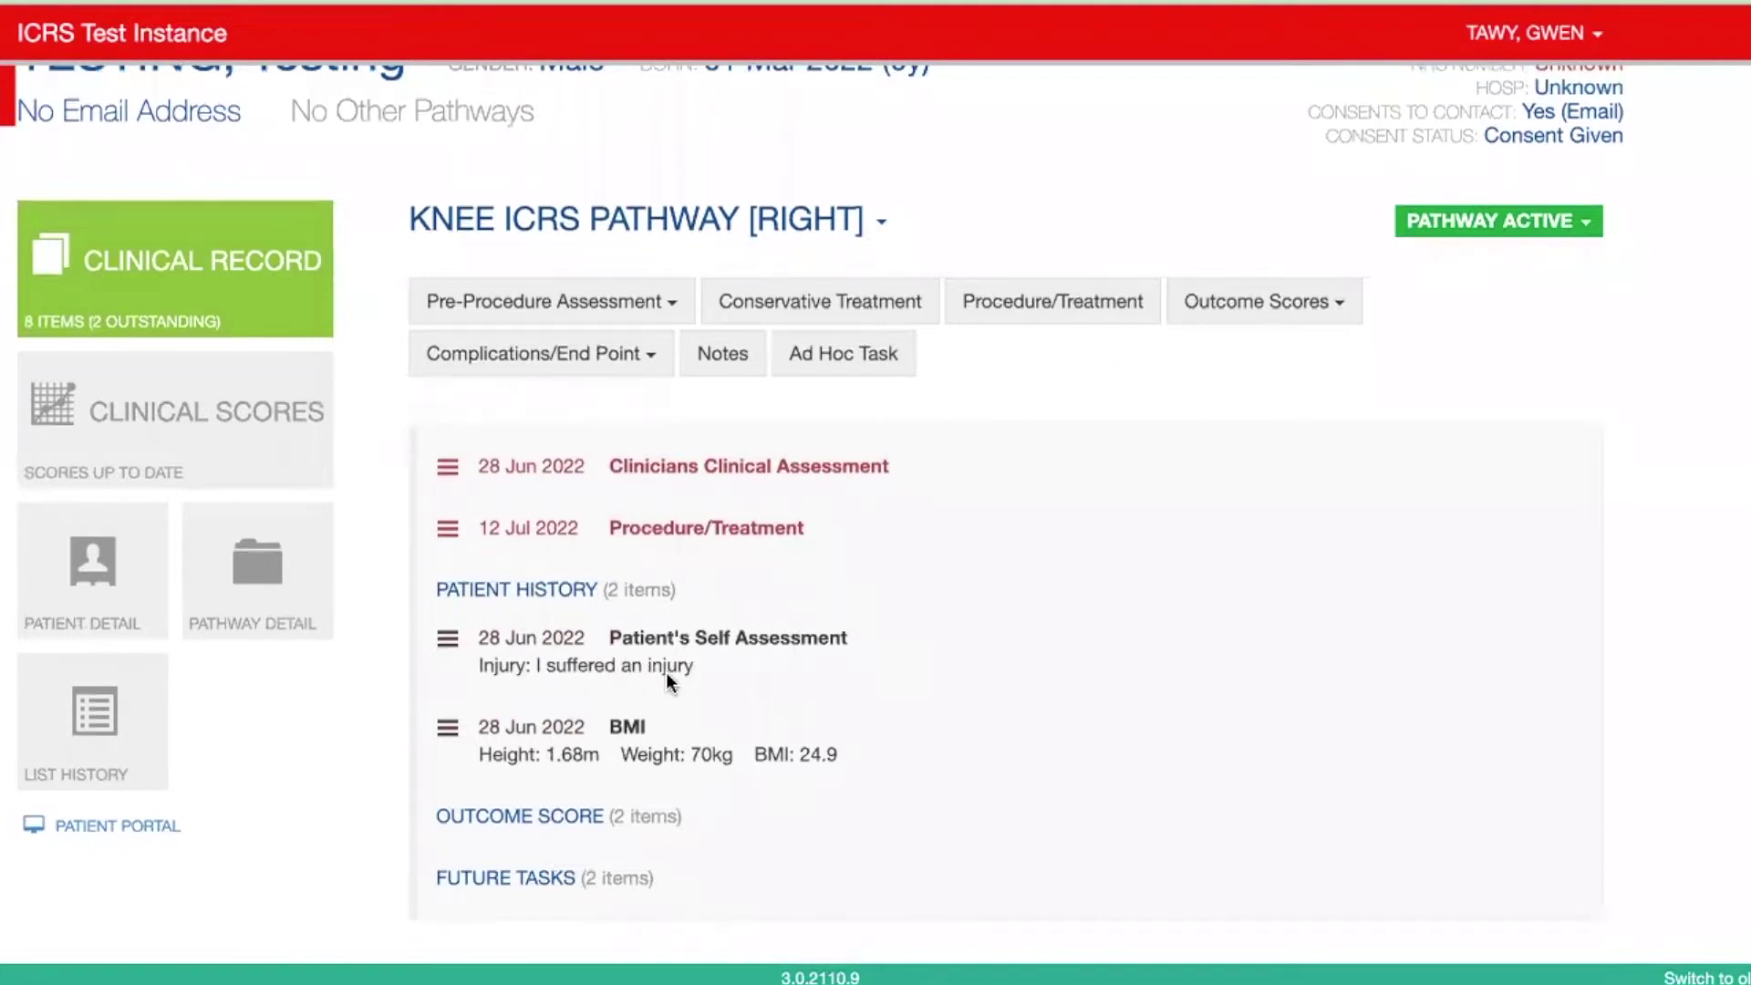
scroll(667, 675, "down", 1)
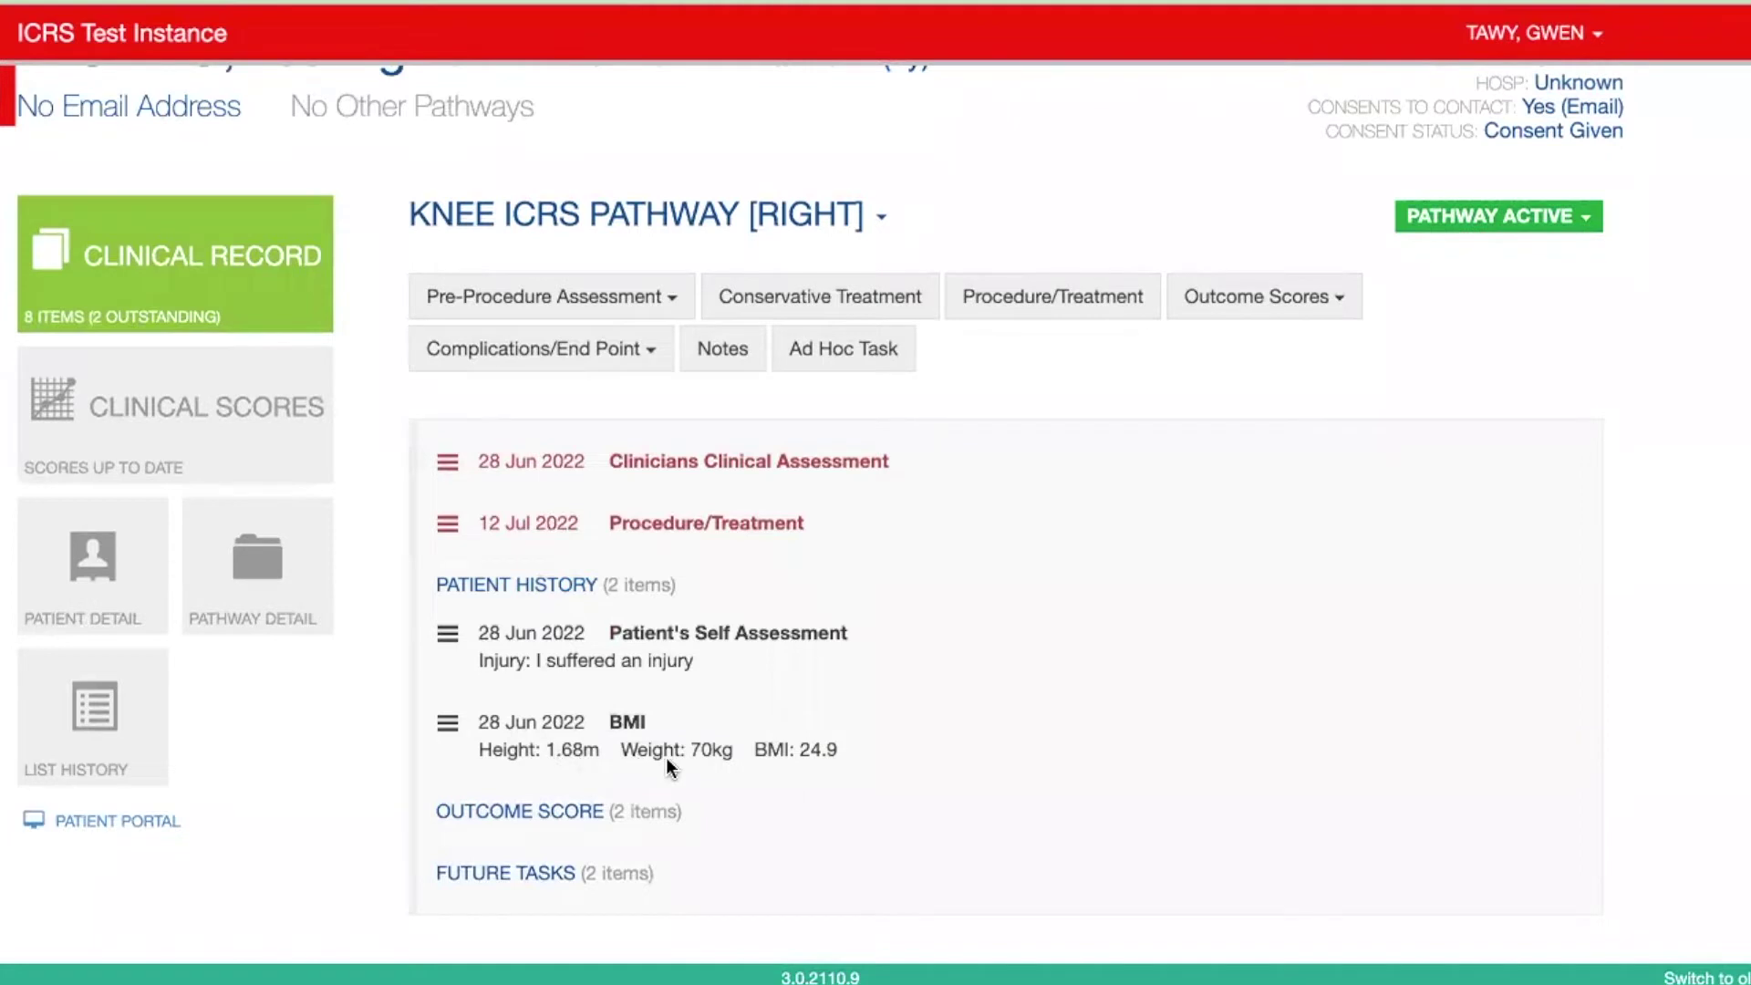
left_click(571, 812)
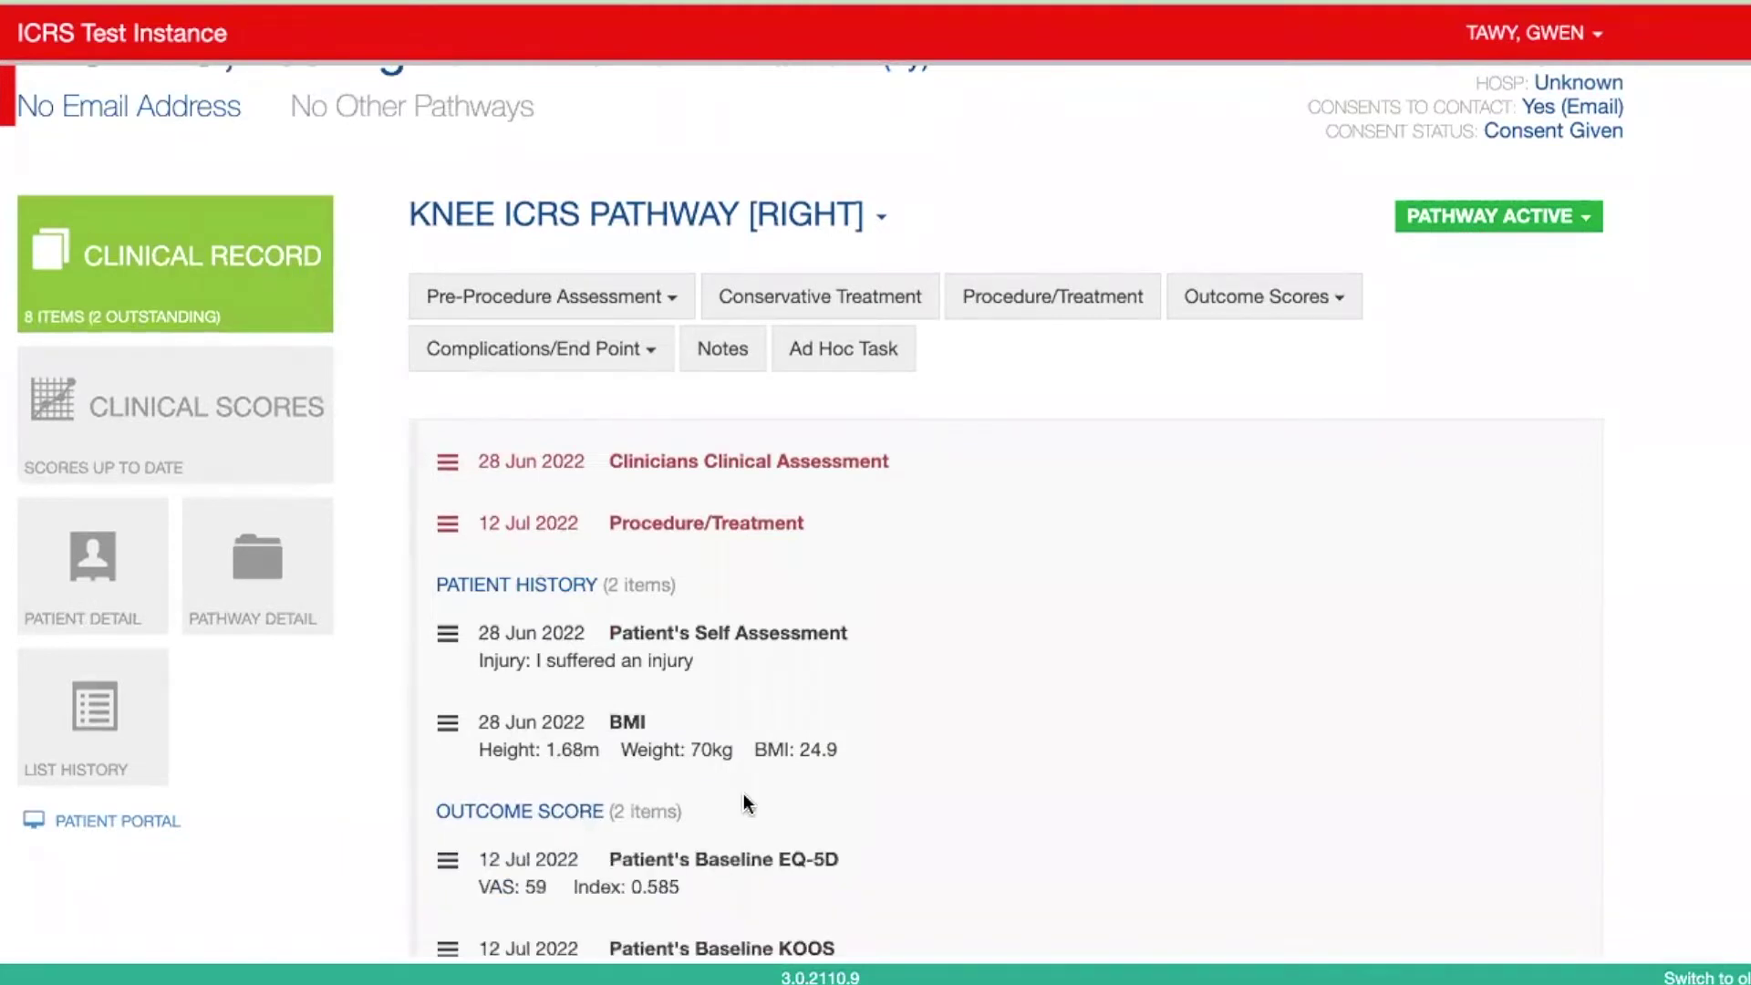
scroll(742, 795, "down", 3)
scroll(743, 790, "down", 1)
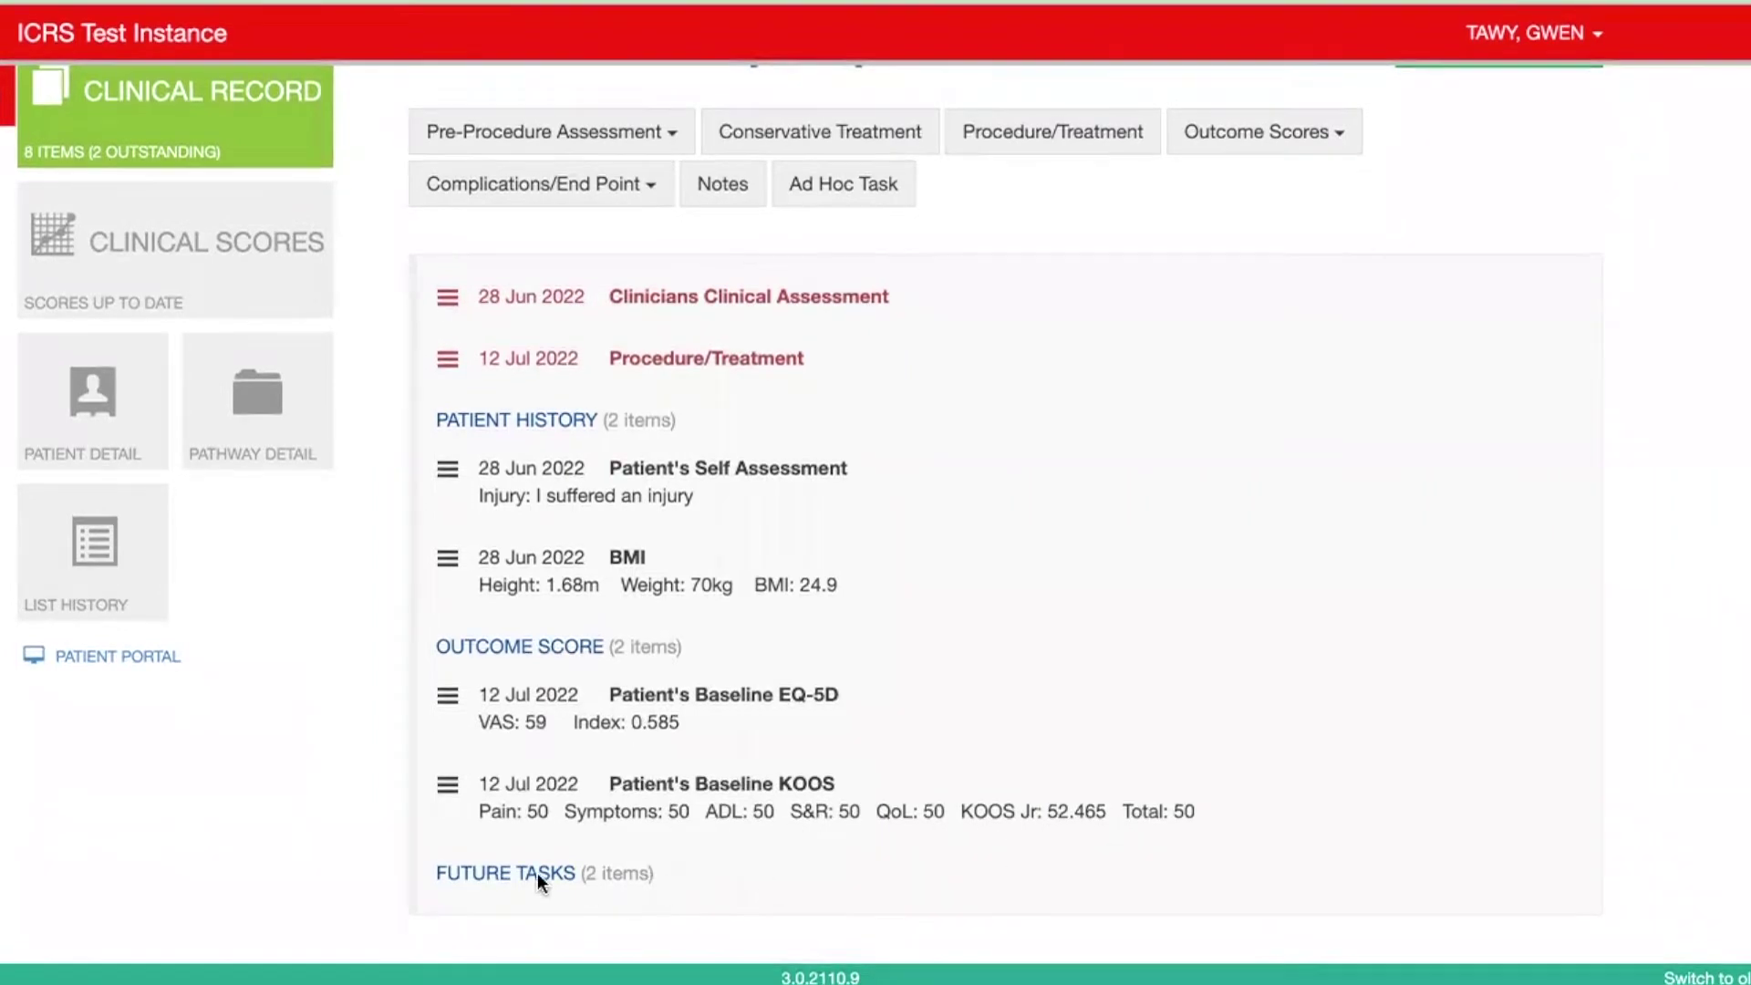
Expand the future tasks section and review the patient's scheduled follow-up questionnaires.
left_click(505, 874)
scroll(505, 873, "down", 1)
scroll(505, 873, "down", 2)
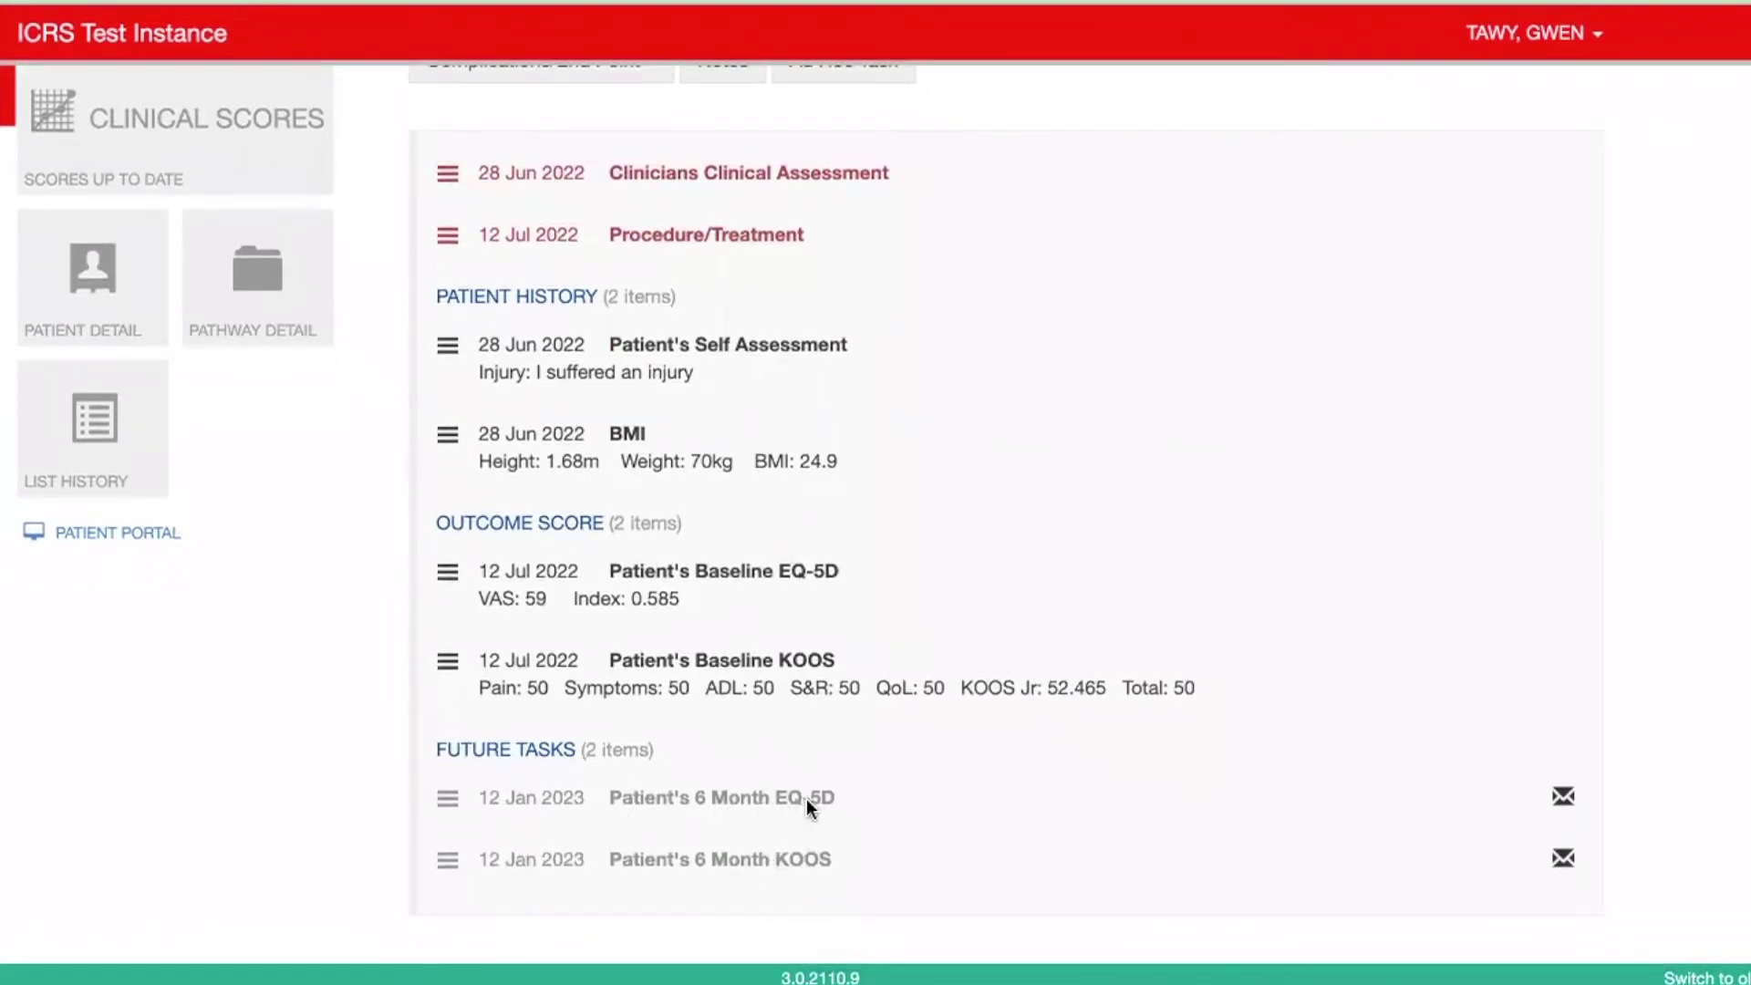
scroll(798, 731, "up", 1)
scroll(798, 741, "up", 5)
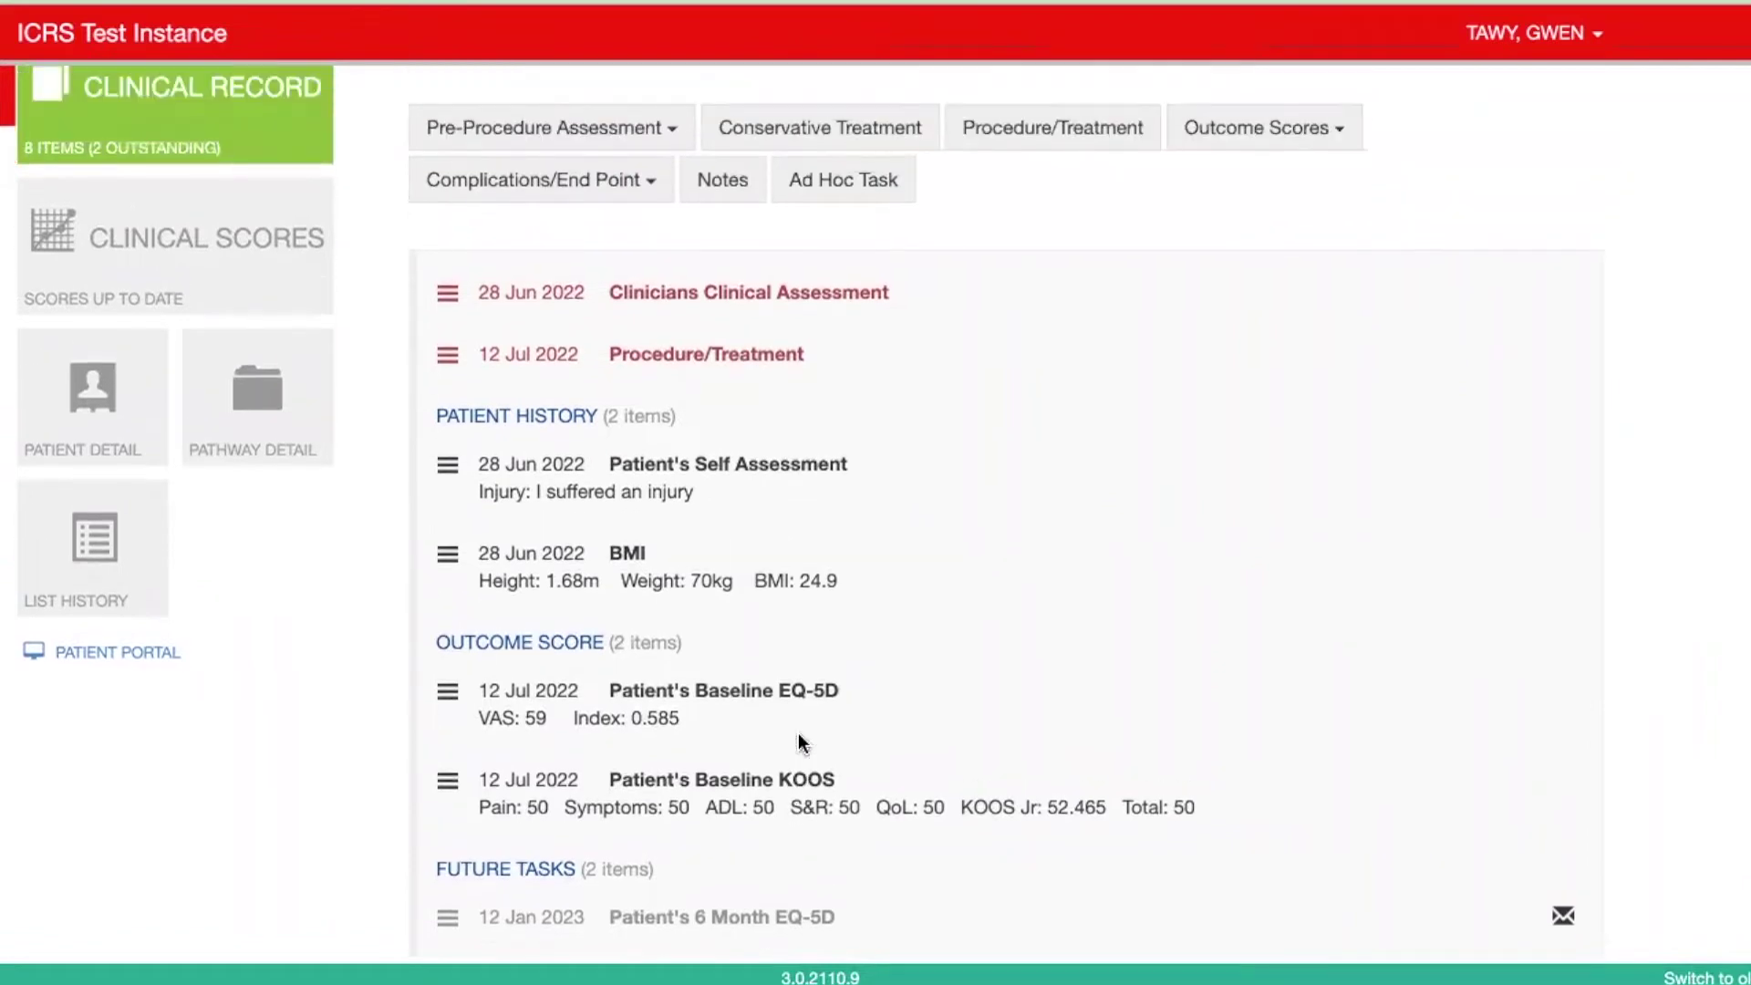
scroll(799, 735, "up", 3)
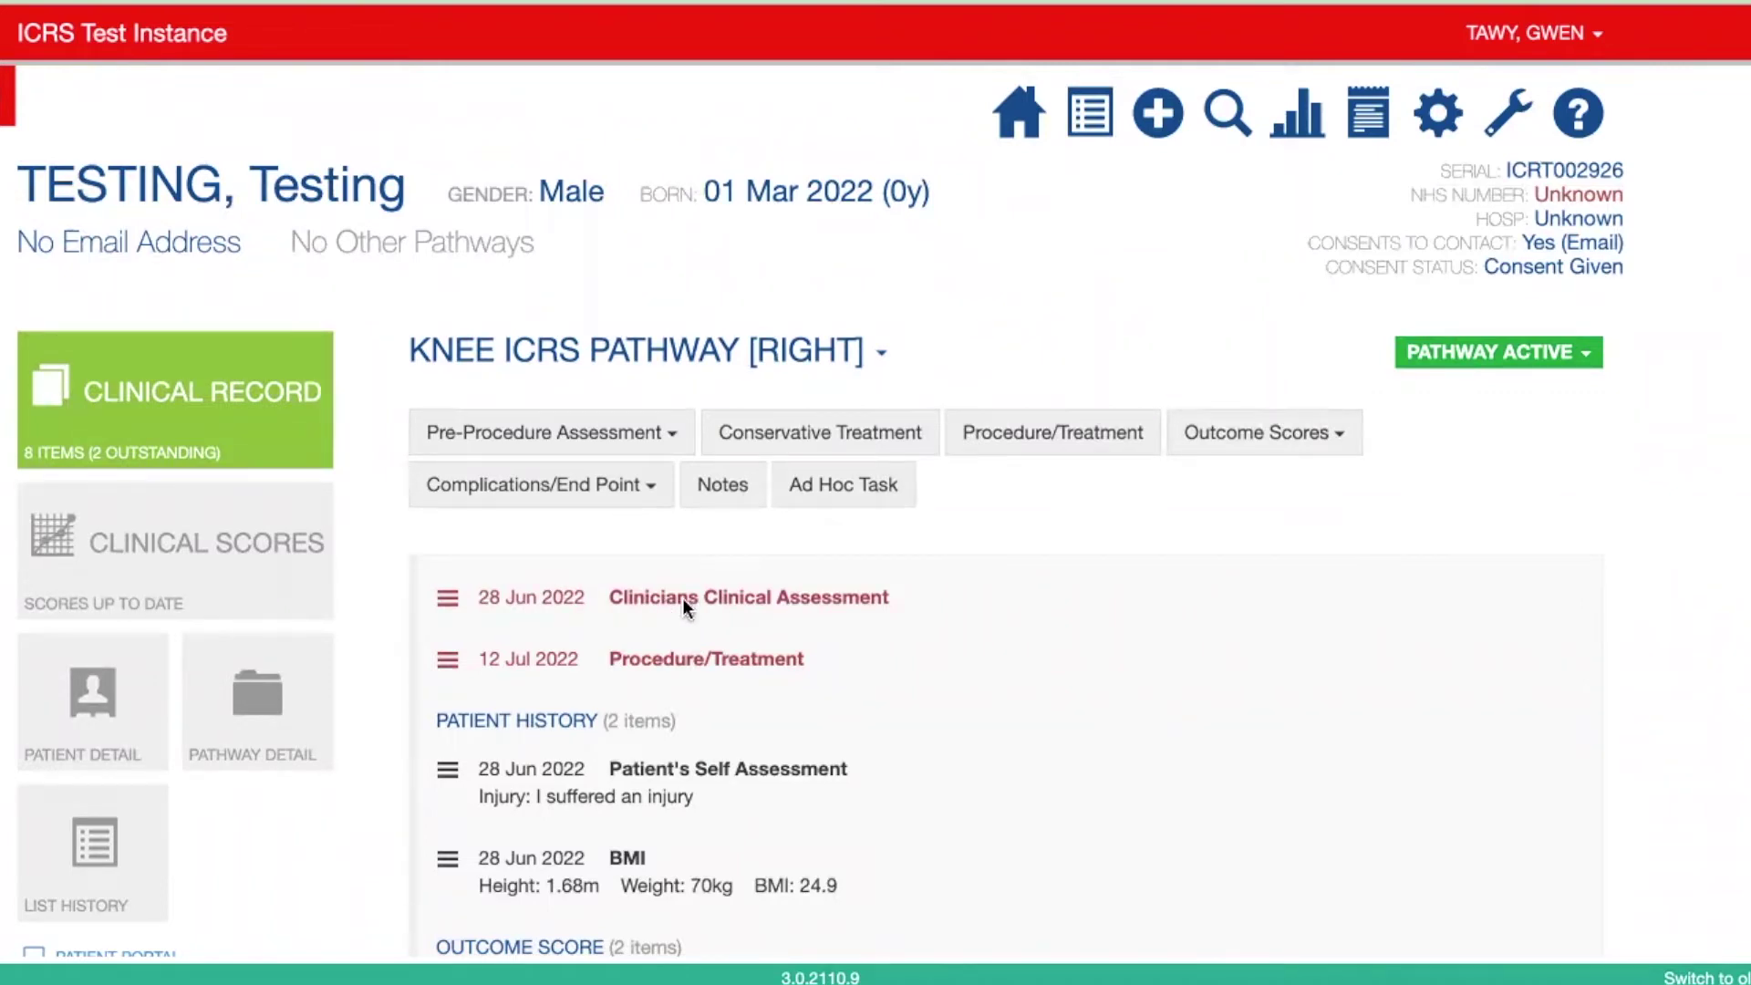
Check the available pre-procedure assessment types, then open the outstanding Clinicians Clinical Assessment form.
left_click(642, 441)
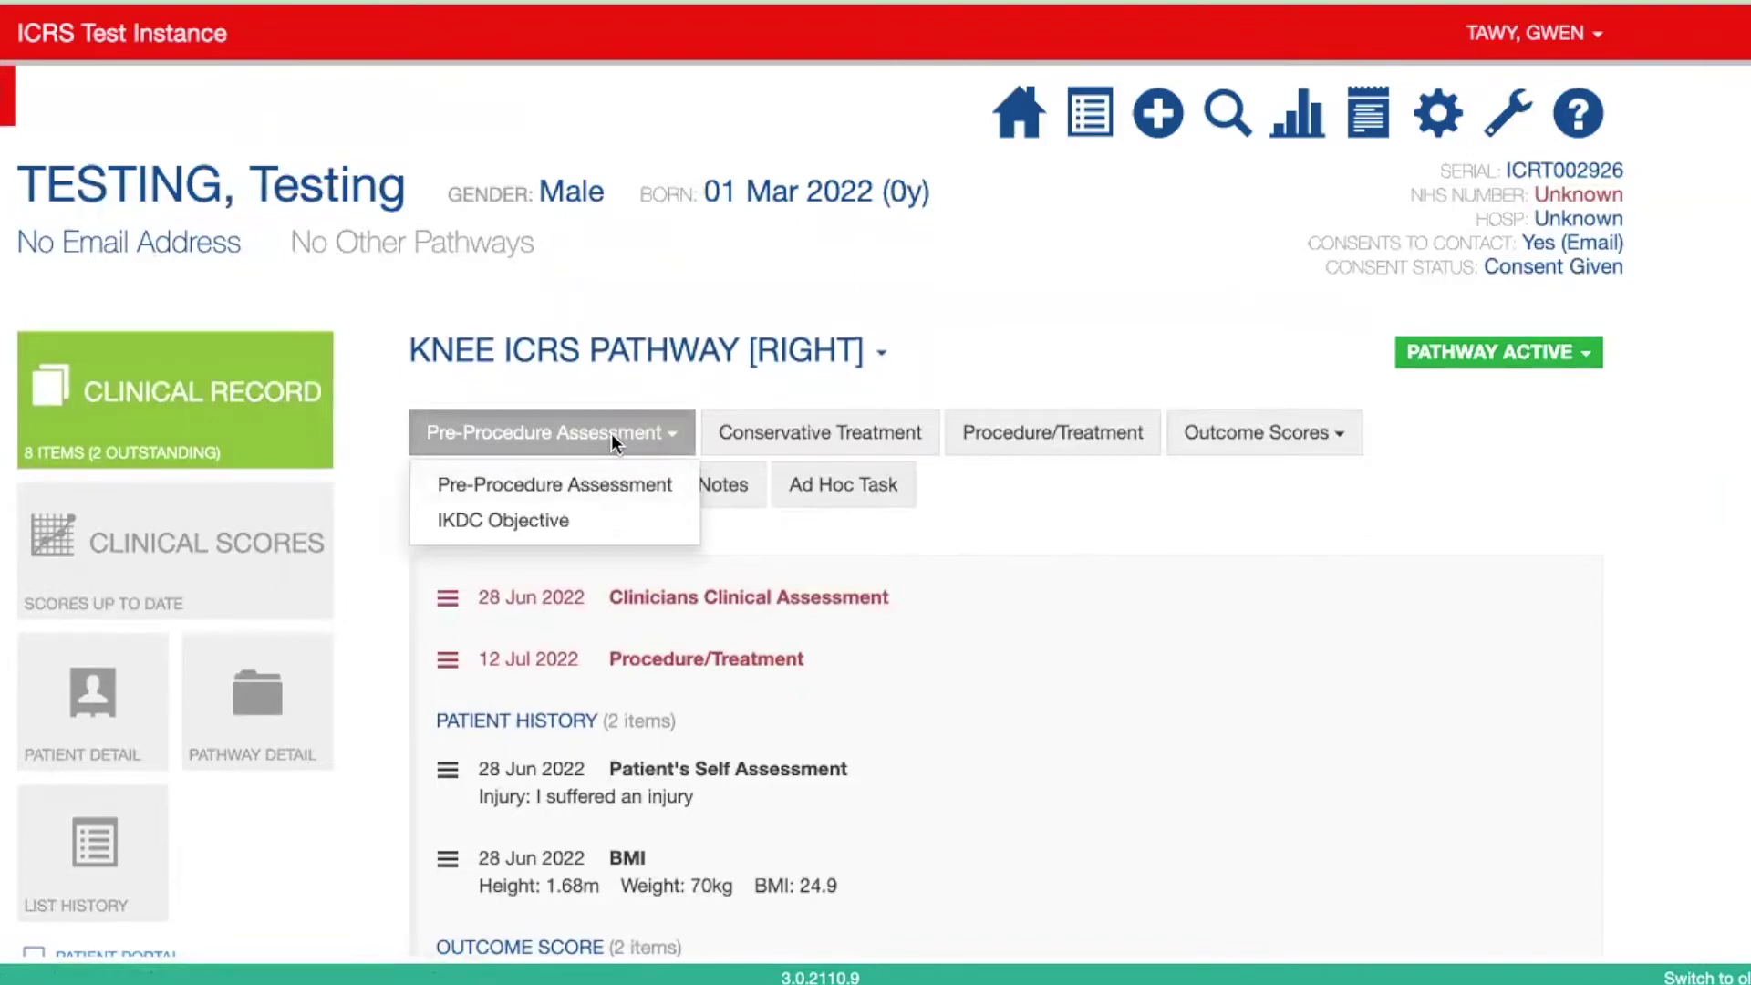
left_click(606, 431)
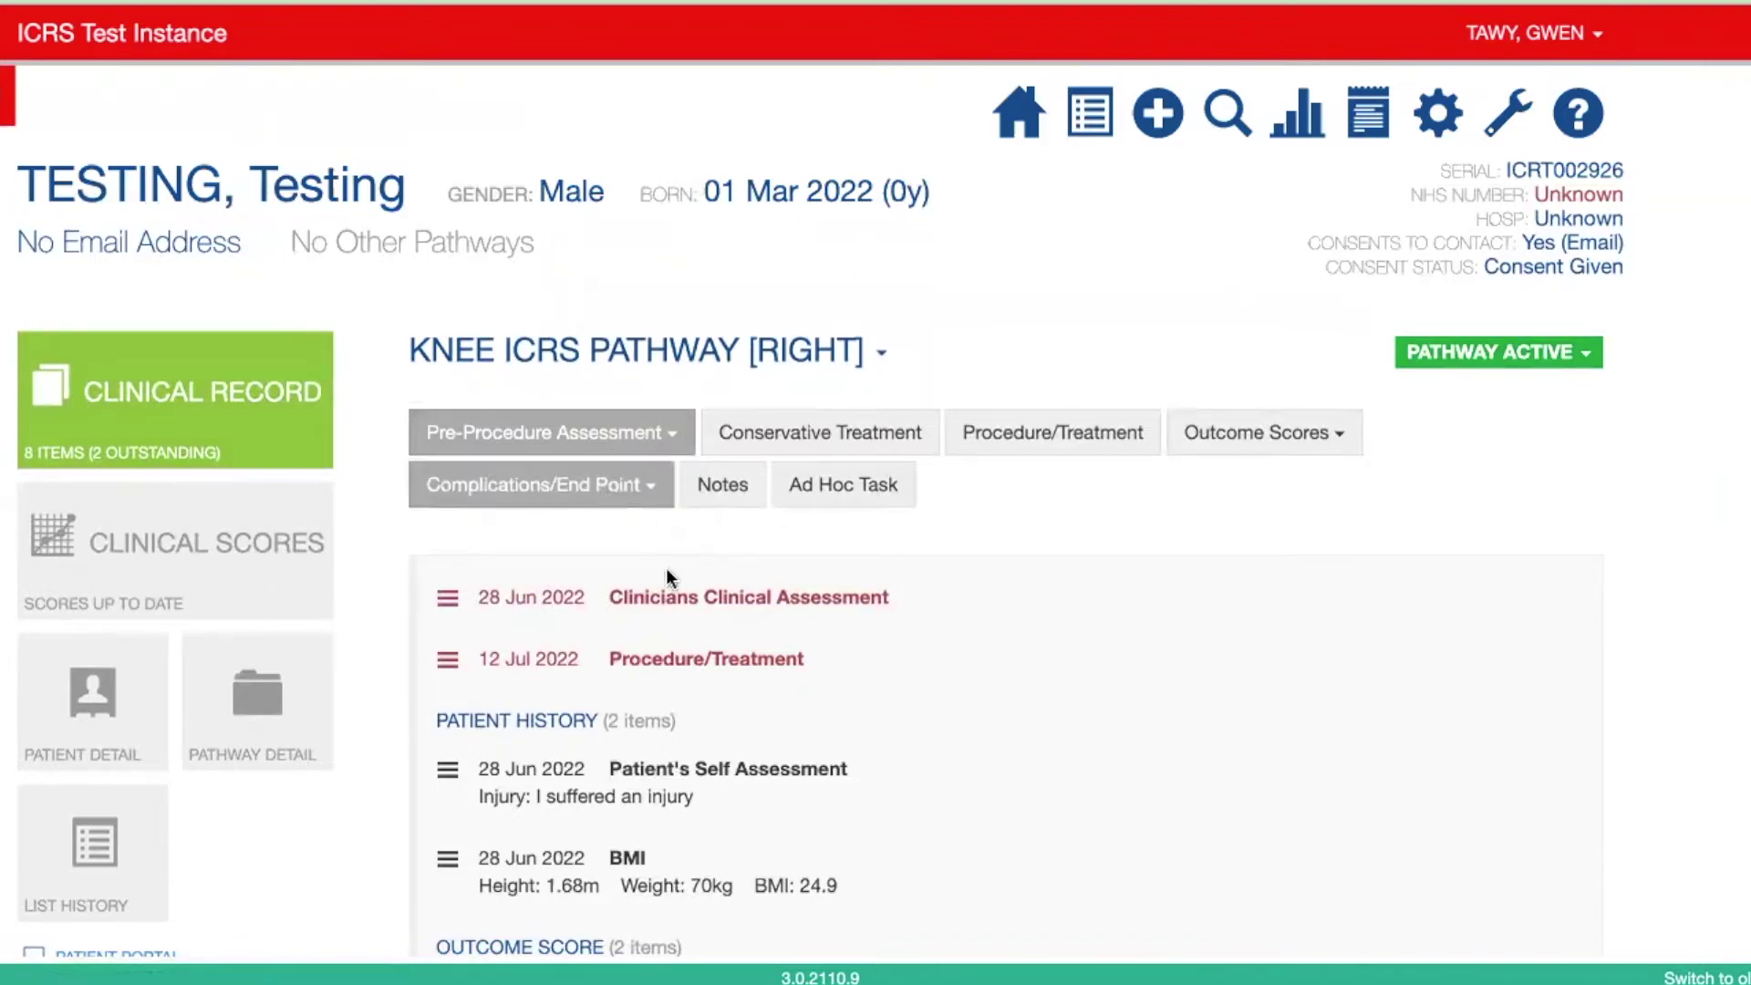
left_click(668, 598)
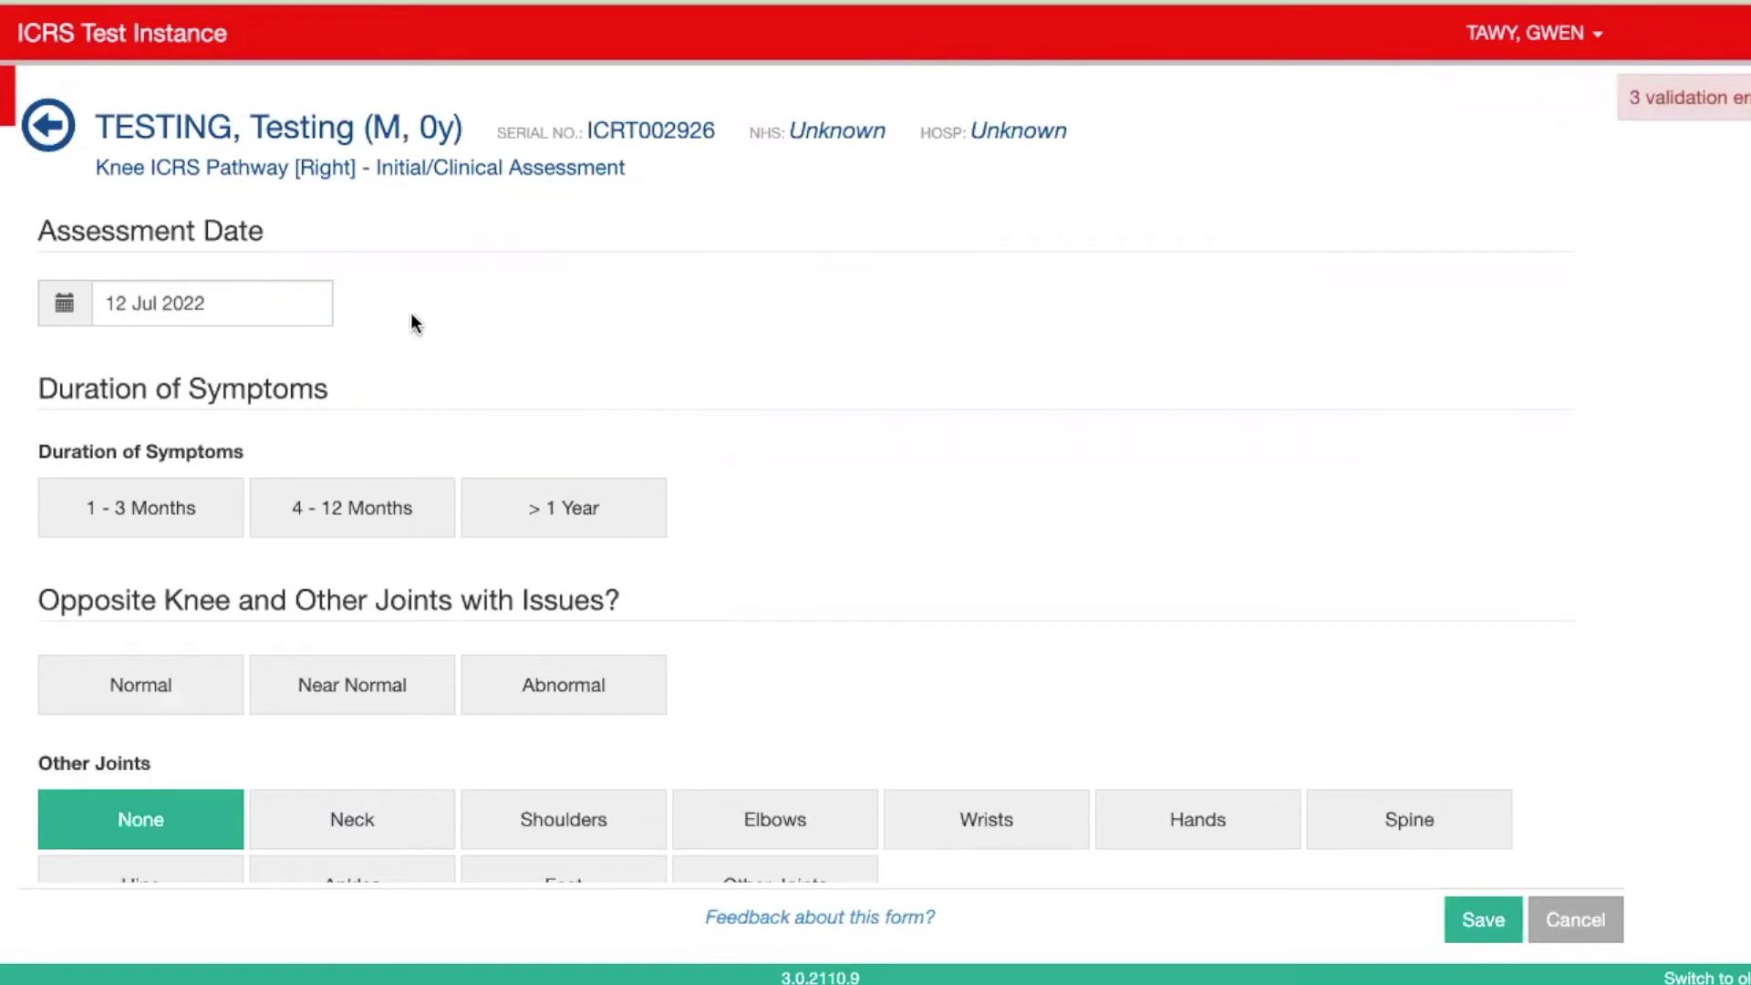
Set the assessment date to 06 Jun 2022.
left_click(66, 300)
left_click(67, 356)
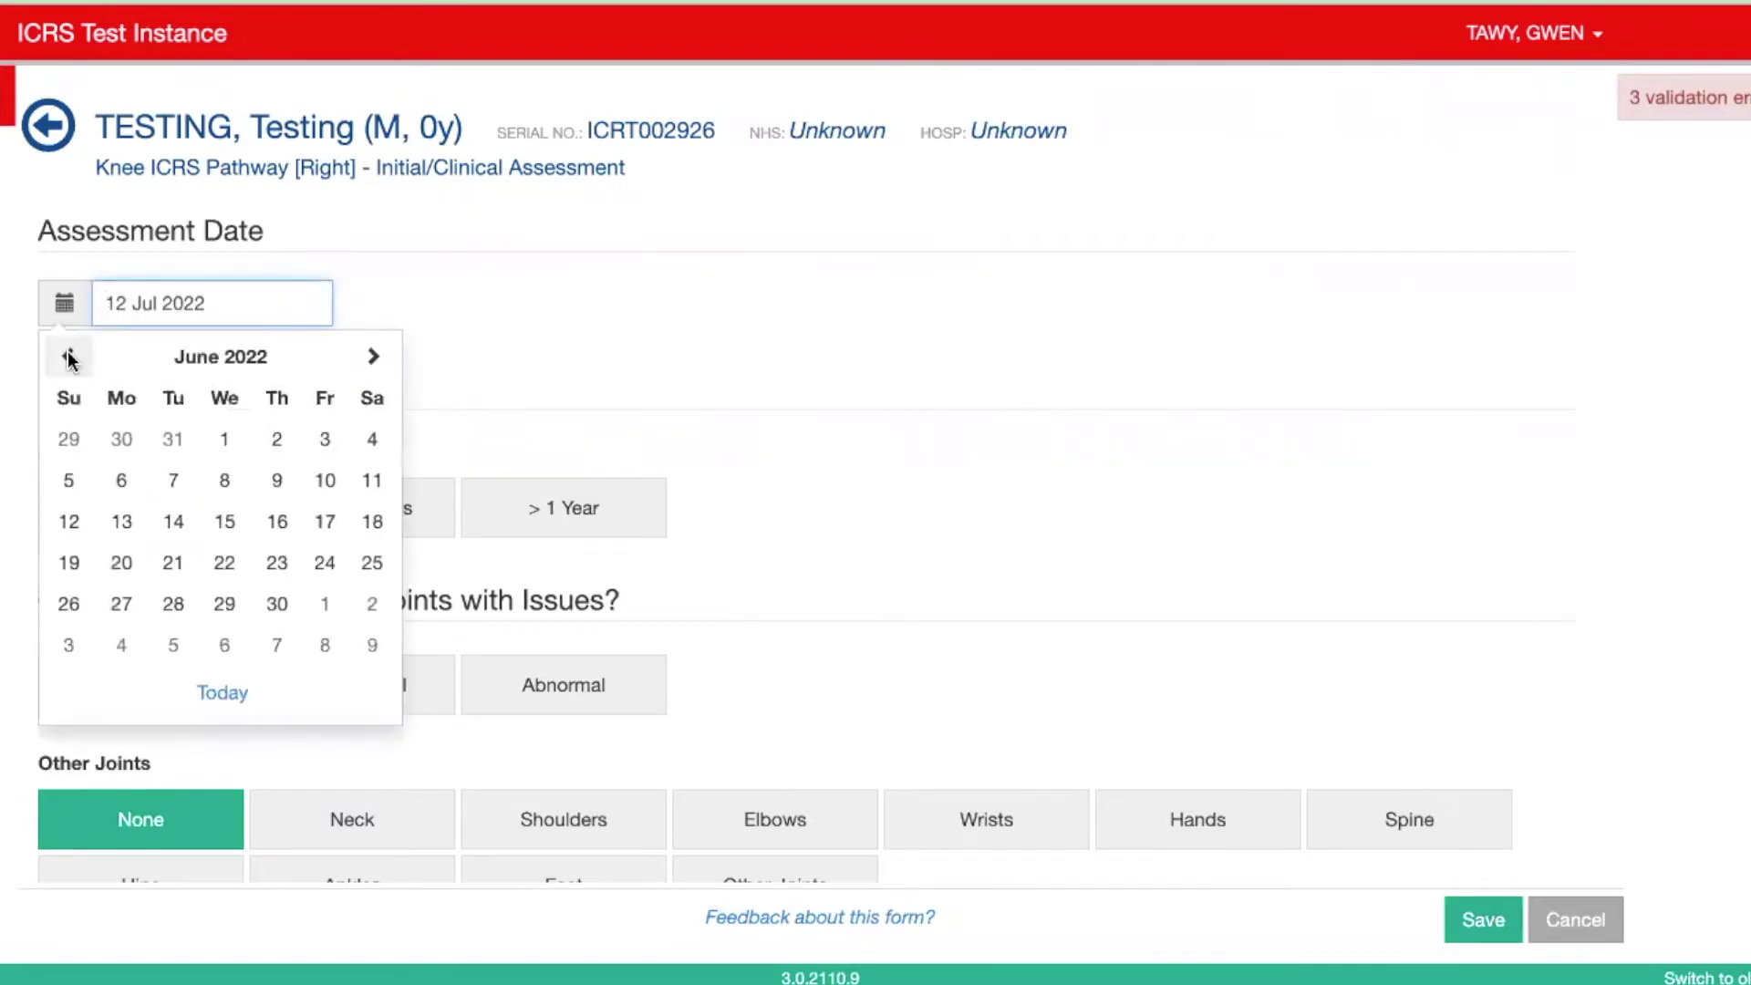
left_click(121, 479)
Examine the form's questions on symptom duration, opposite knee, other joints, previous injections and surgery, including which are required.
scroll(274, 366, "down", 1)
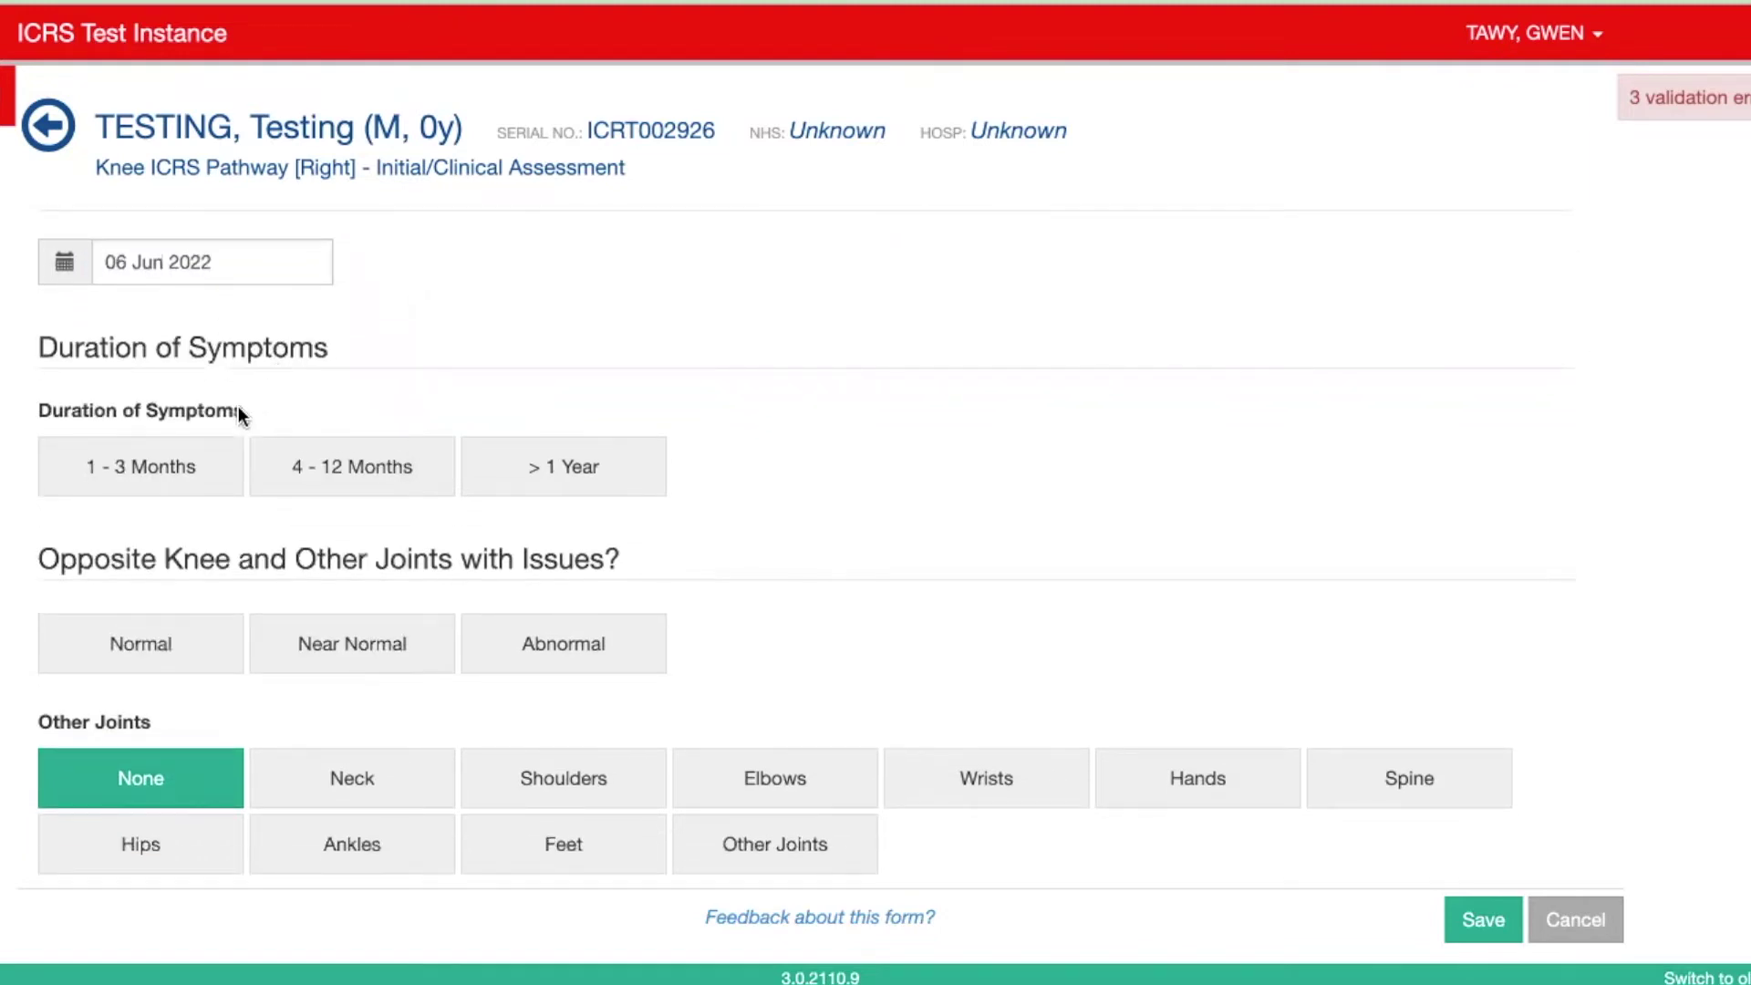
scroll(196, 482, "down", 1)
scroll(263, 453, "down", 1)
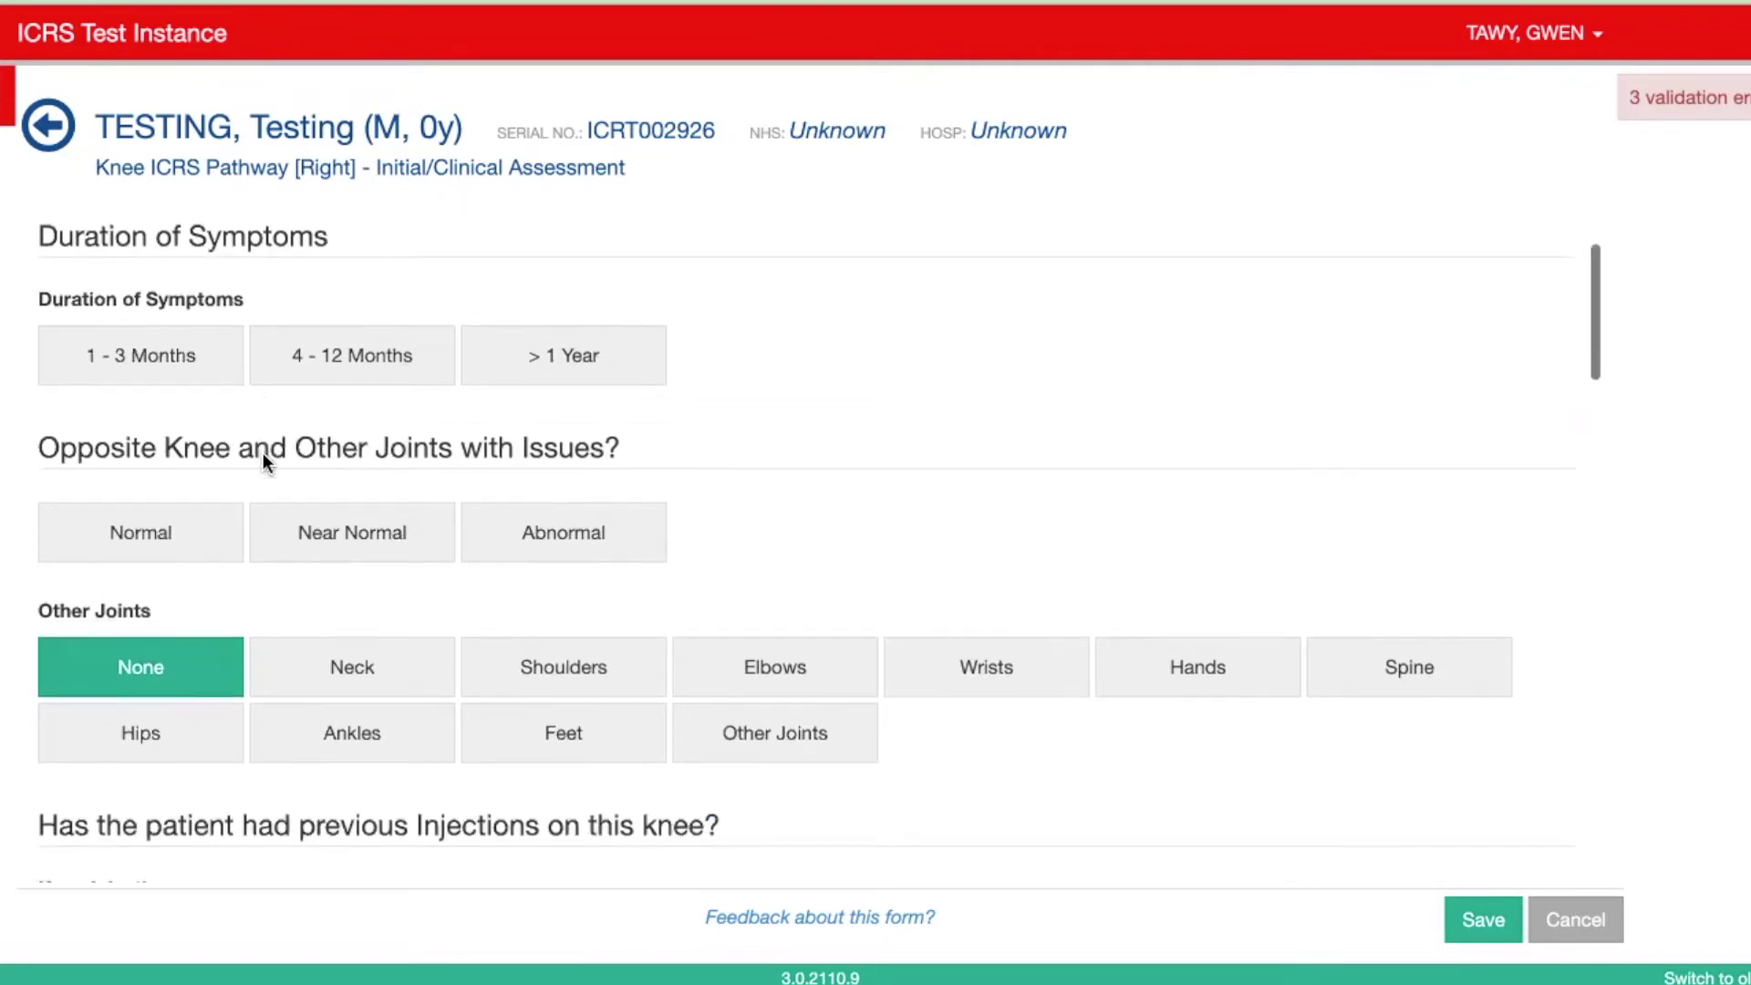
scroll(263, 454, "up", 1)
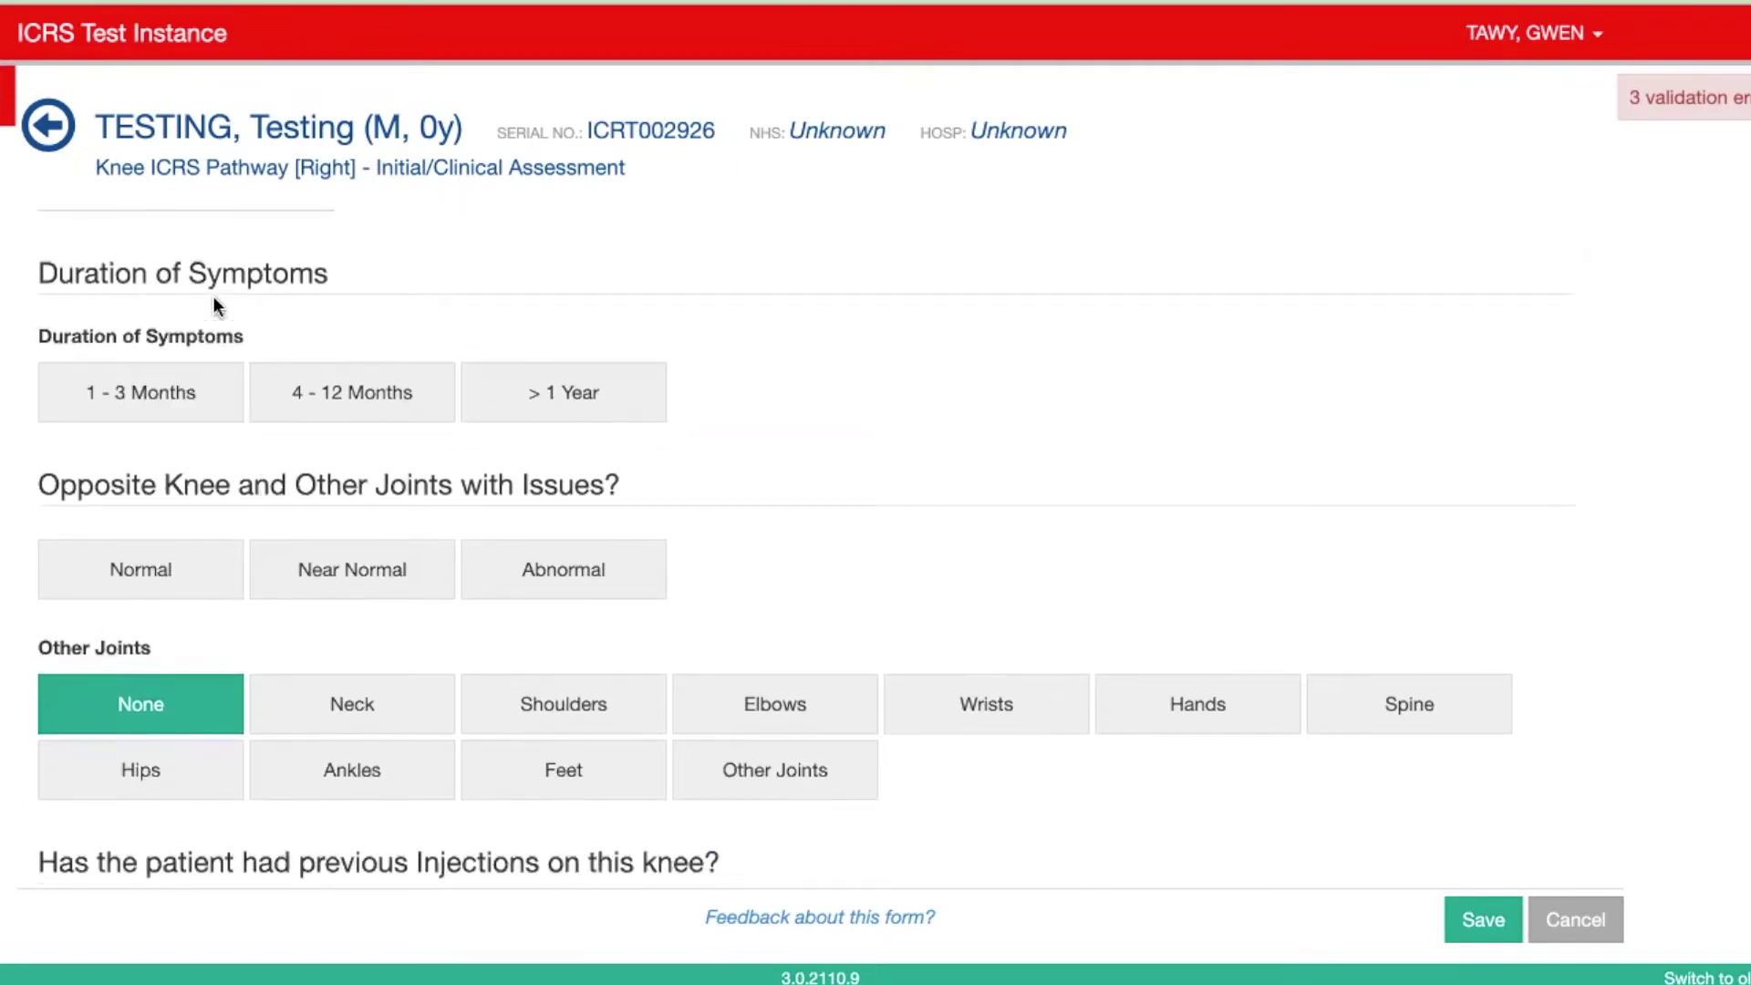
scroll(257, 450, "down", 2)
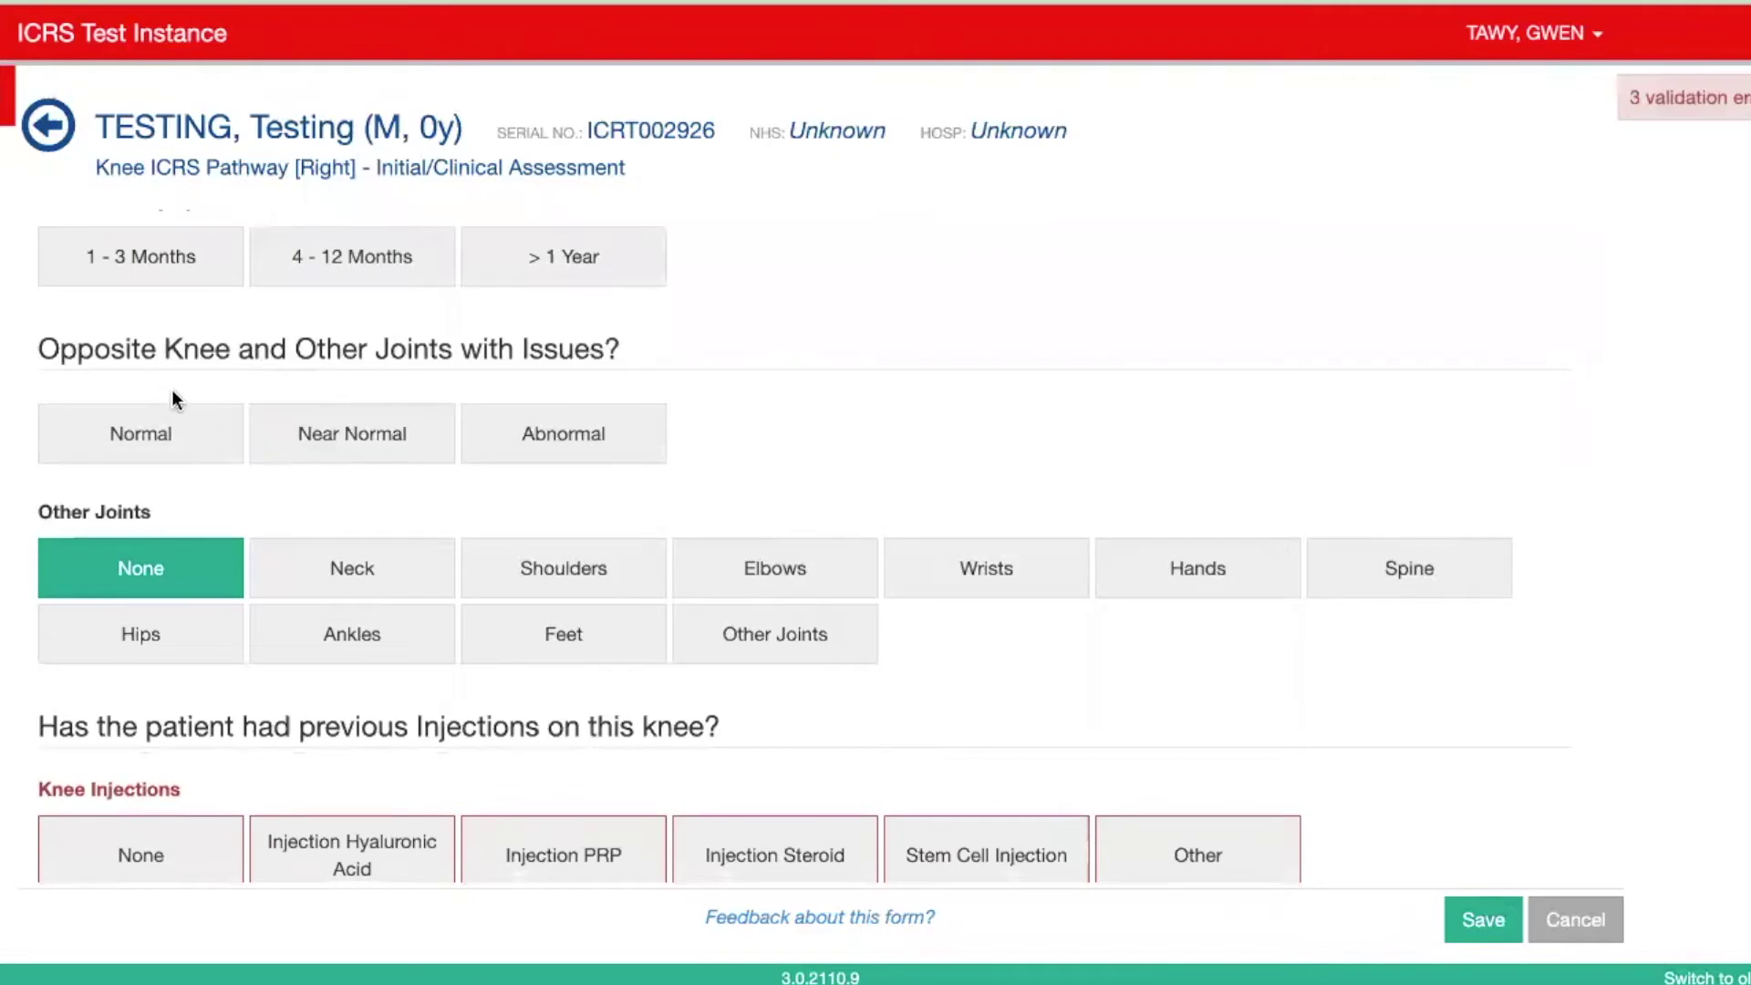
scroll(263, 483, "down", 1)
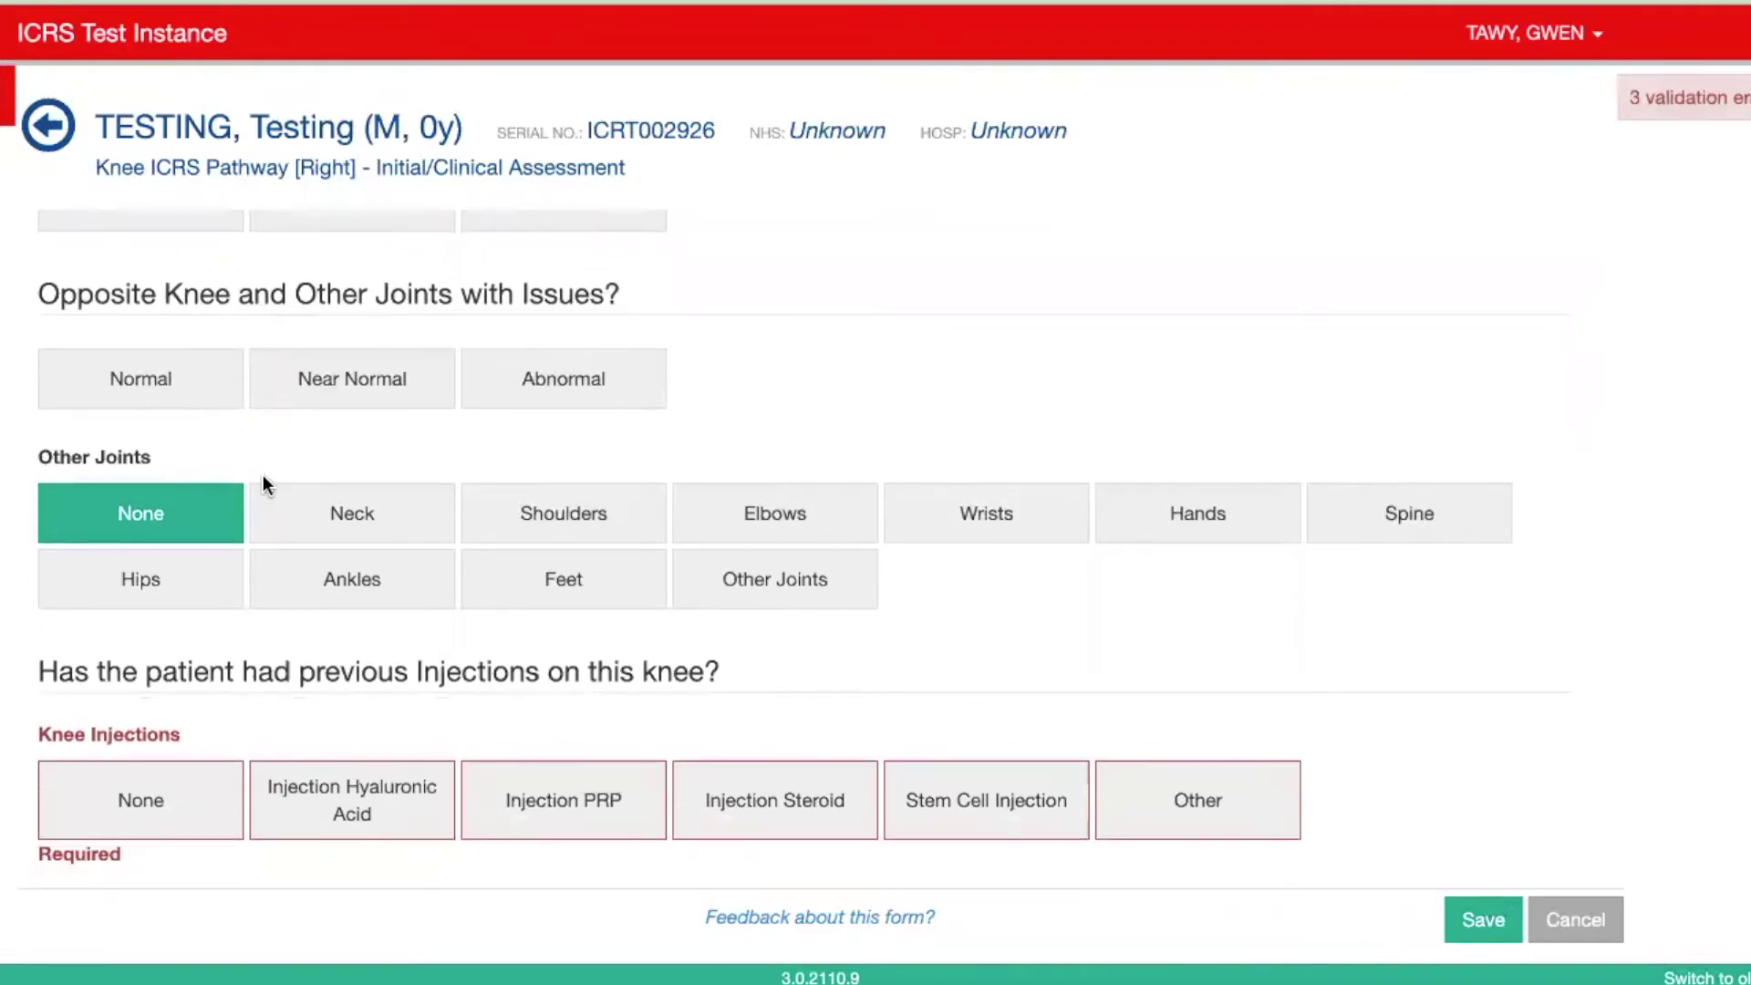
scroll(334, 553, "down", 3)
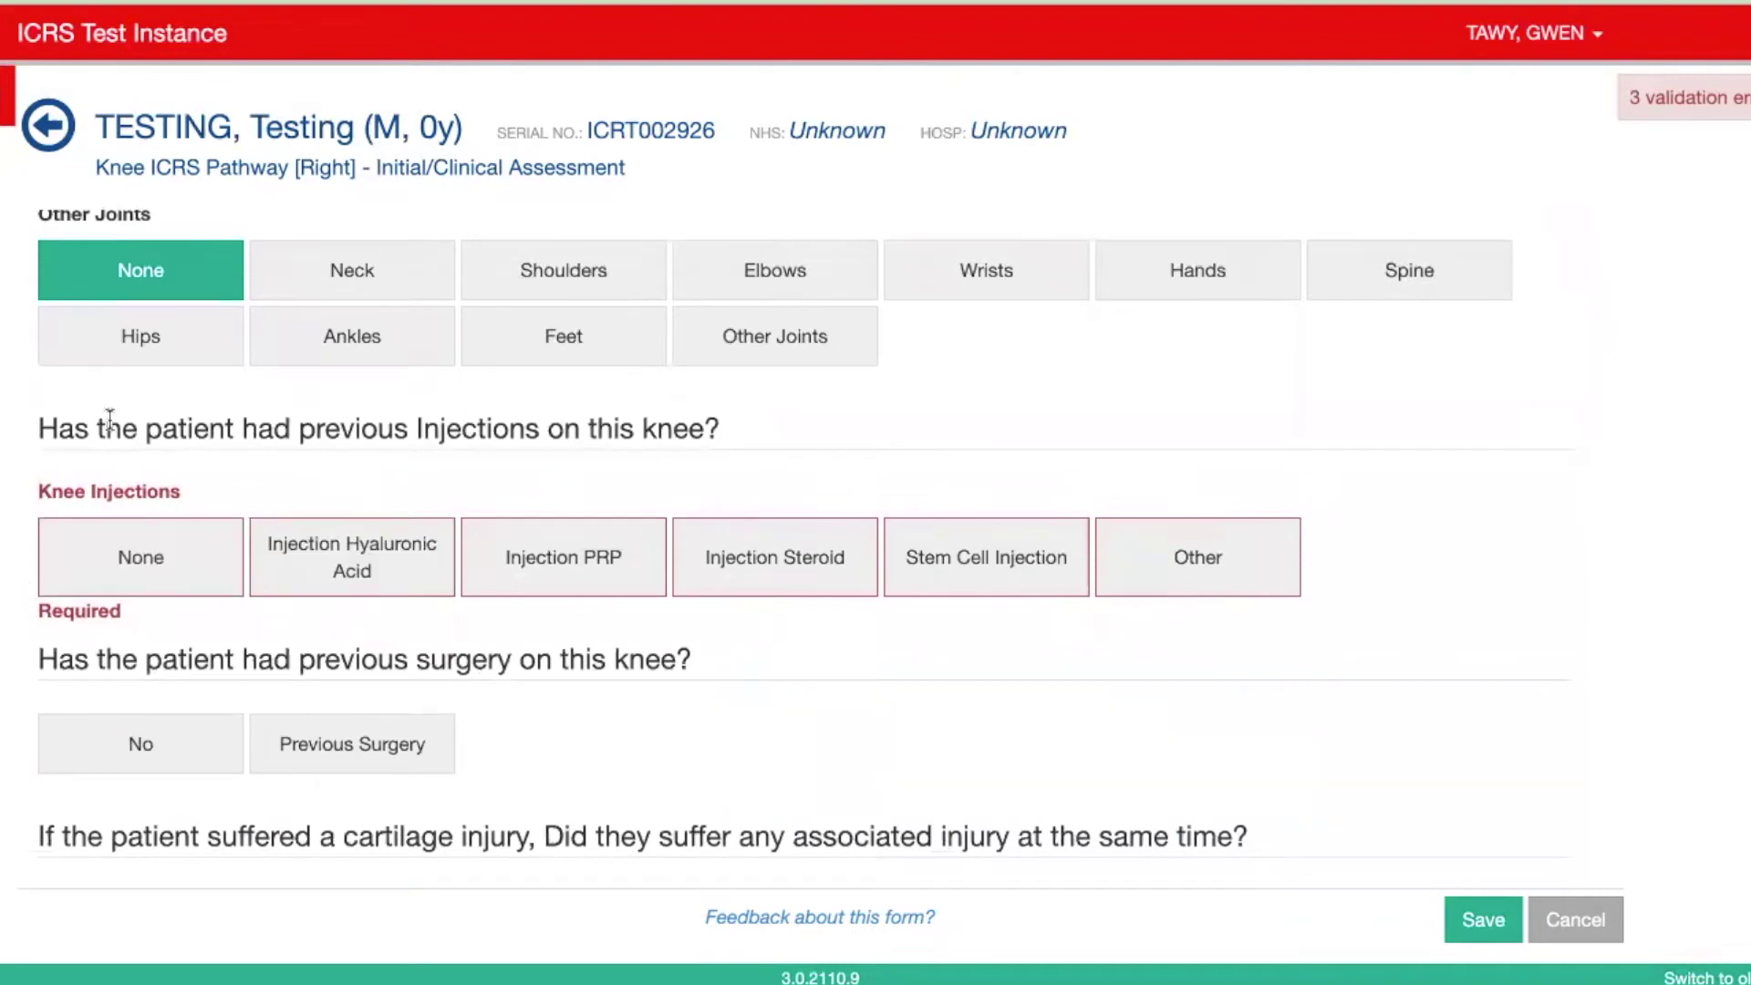
scroll(109, 418, "up", 1)
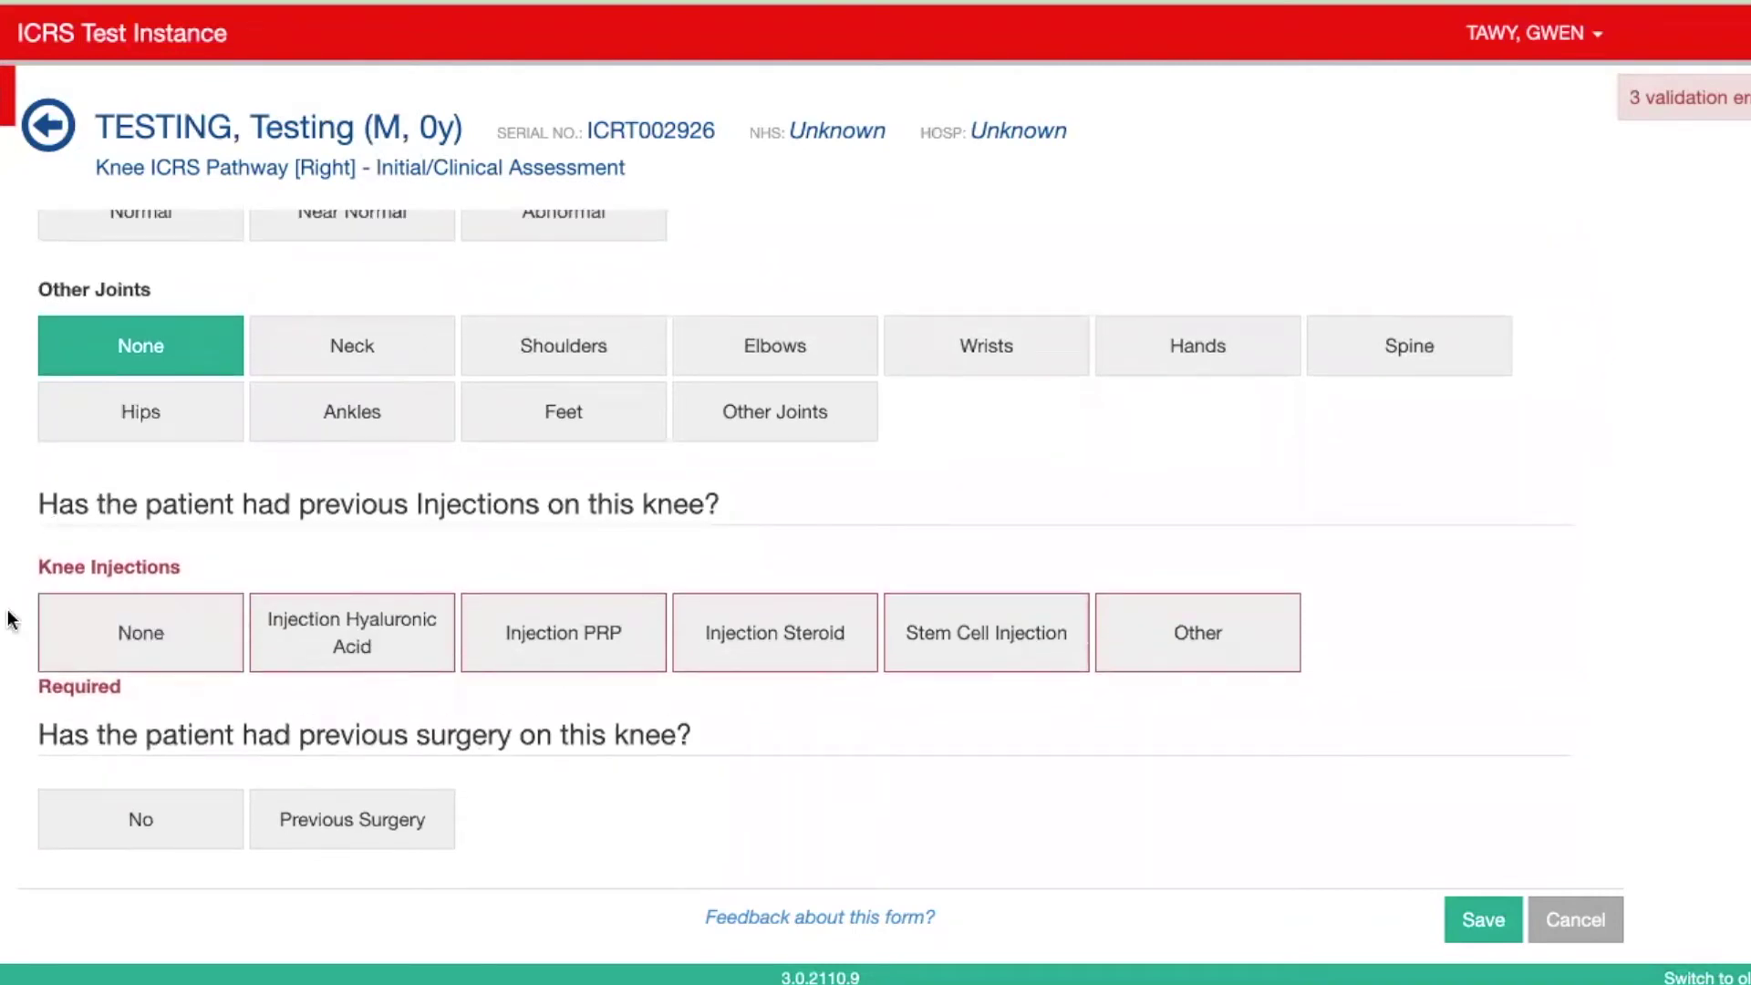
scroll(140, 420, "up", 1)
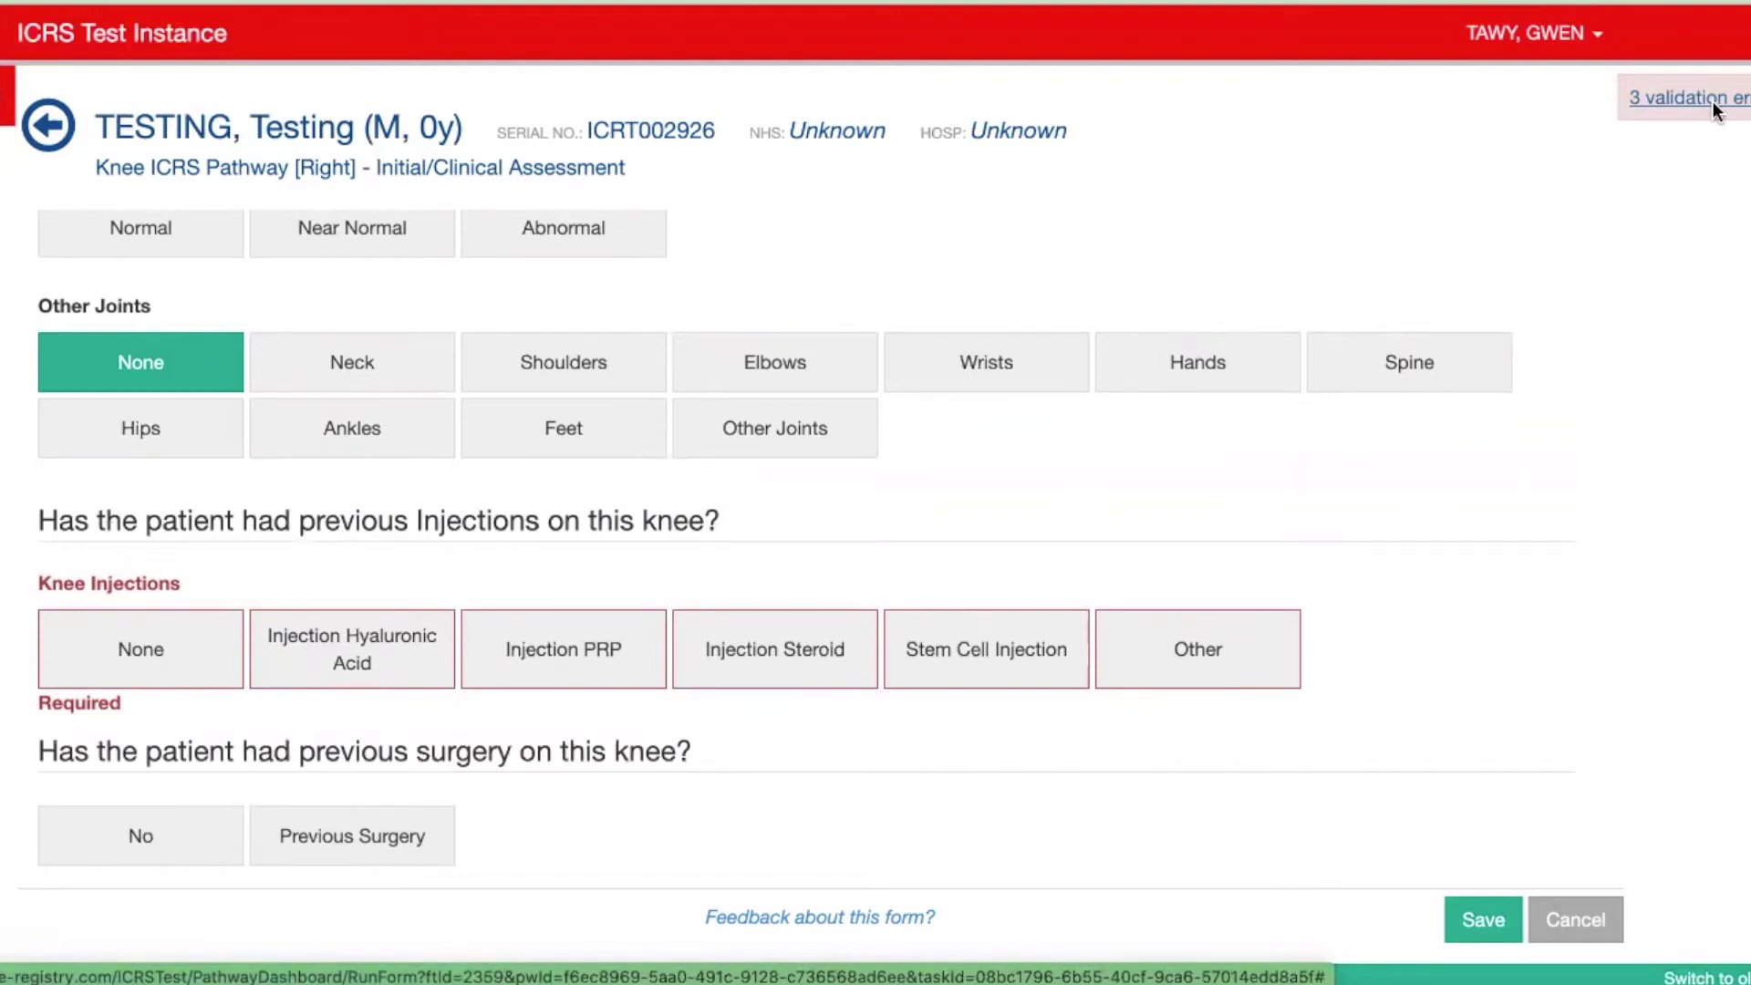
scroll(1594, 288, "up", 3)
scroll(1592, 299, "up", 3)
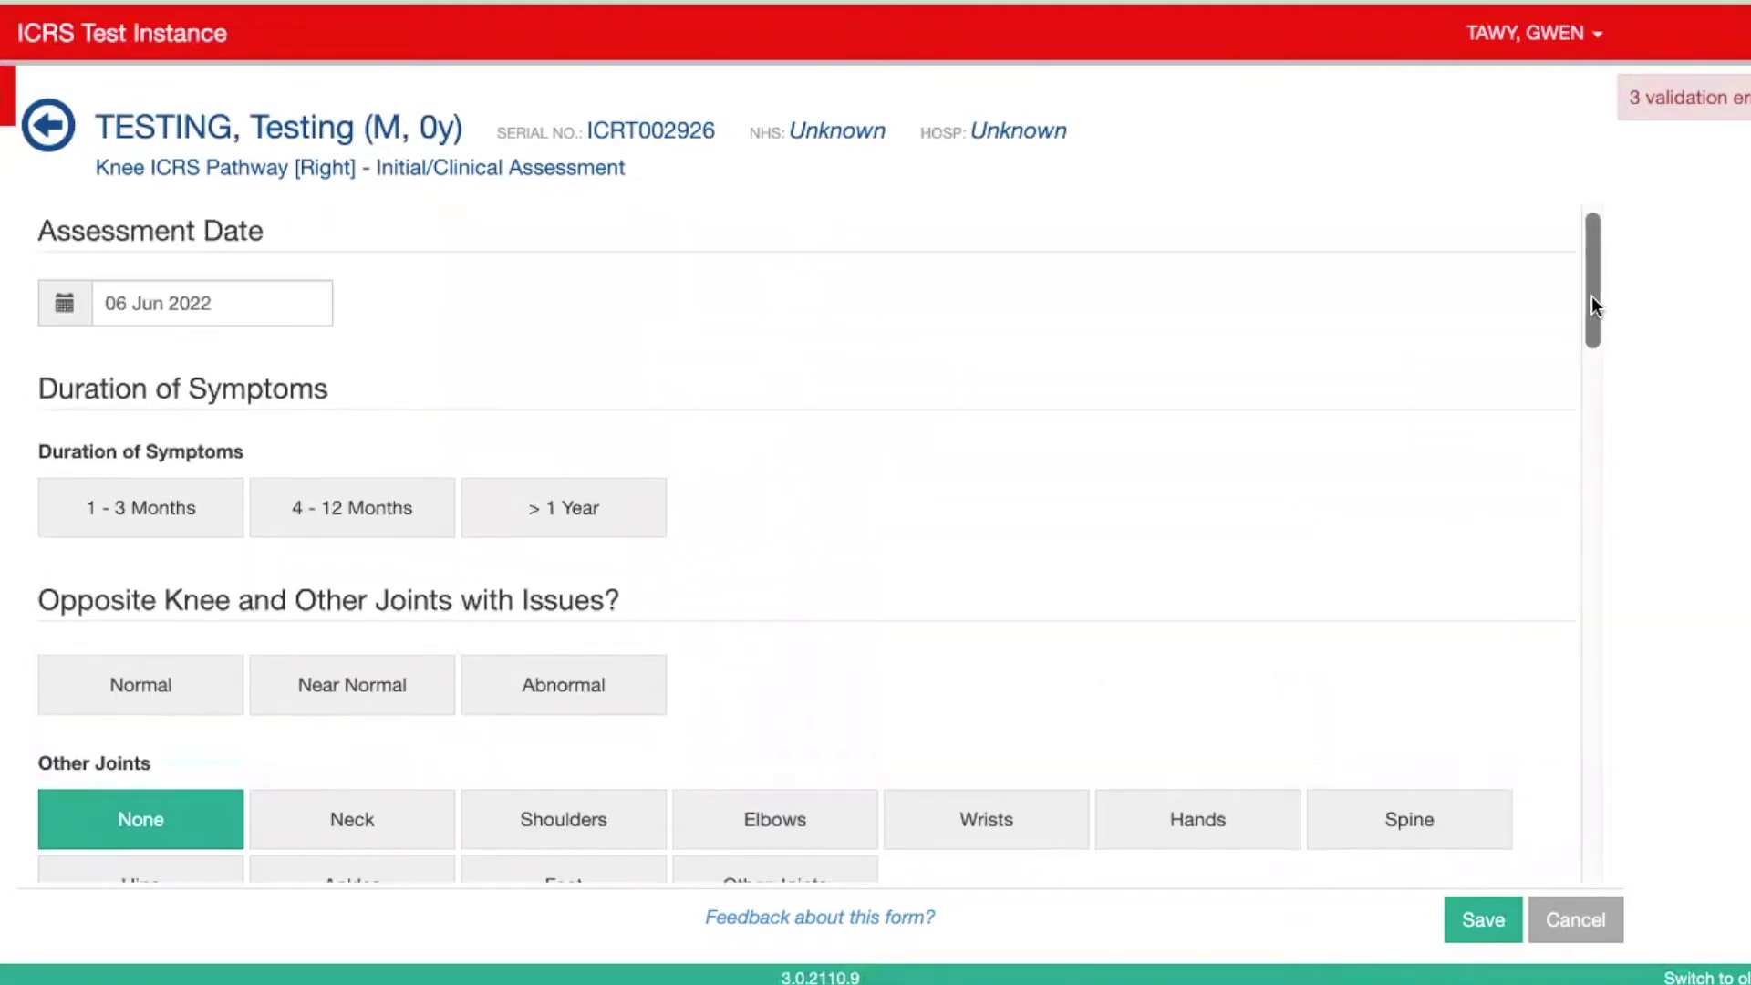
Record the duration of symptoms as 4 - 12 Months and the opposite knee as Near Normal.
scroll(1451, 488, "down", 1)
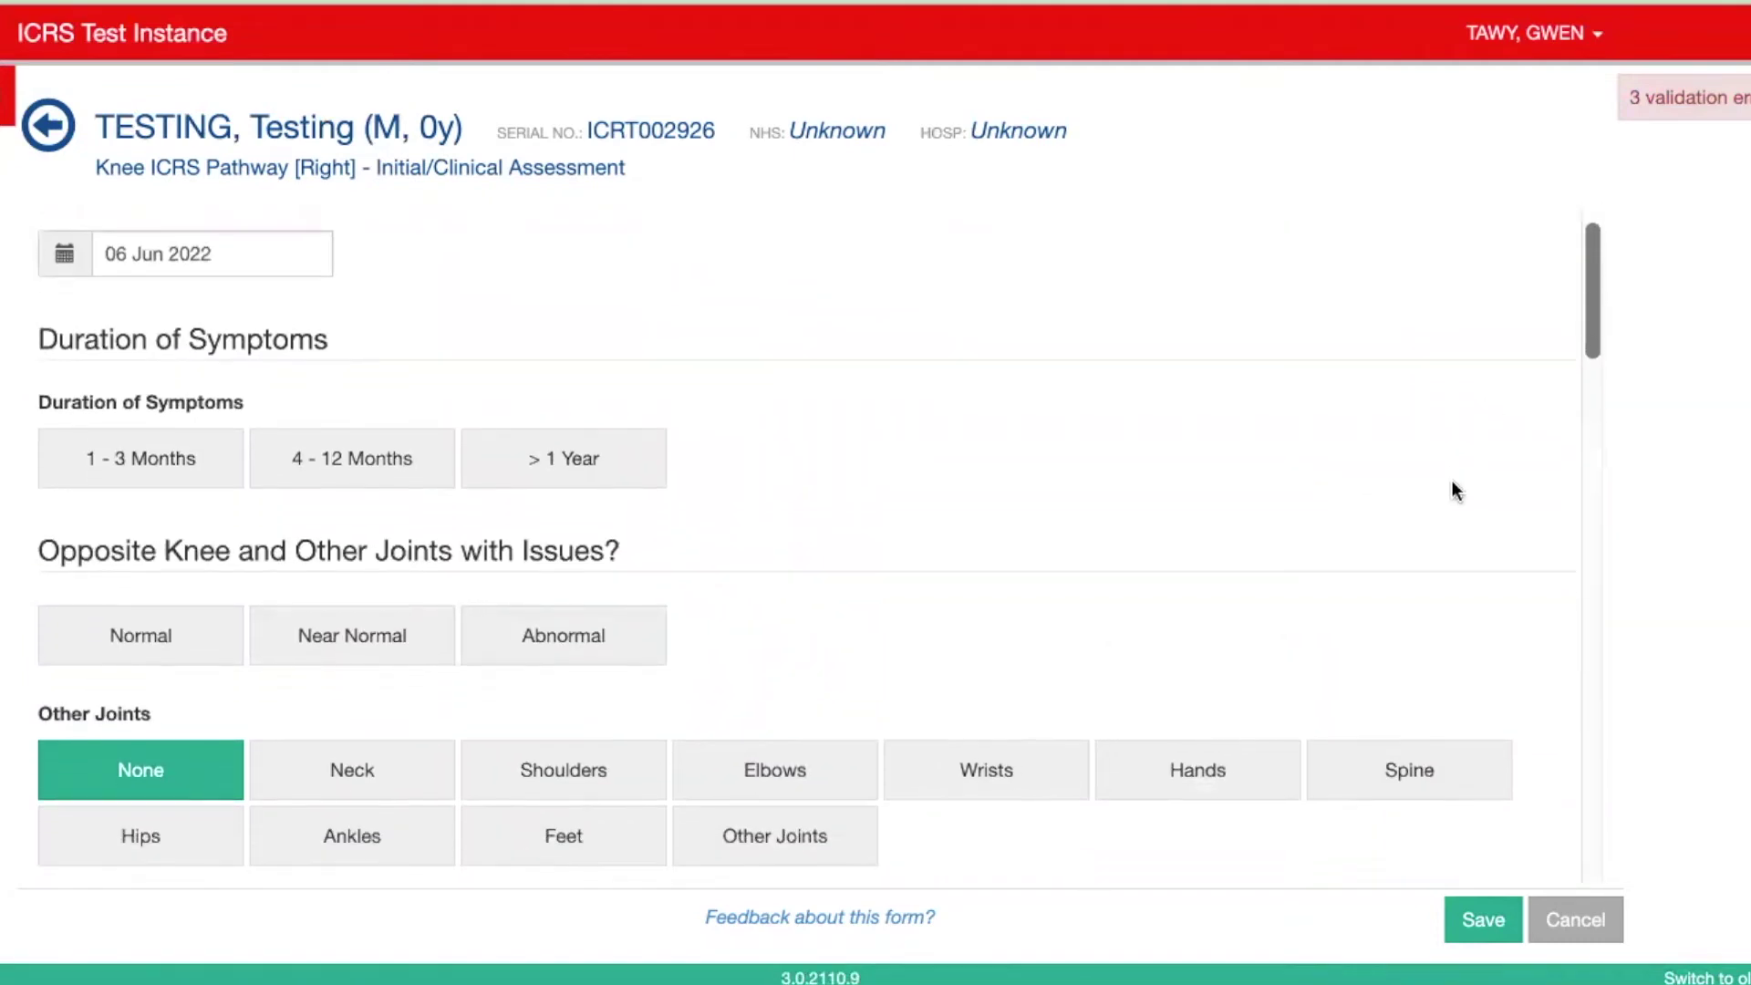
scroll(1452, 482, "down", 1)
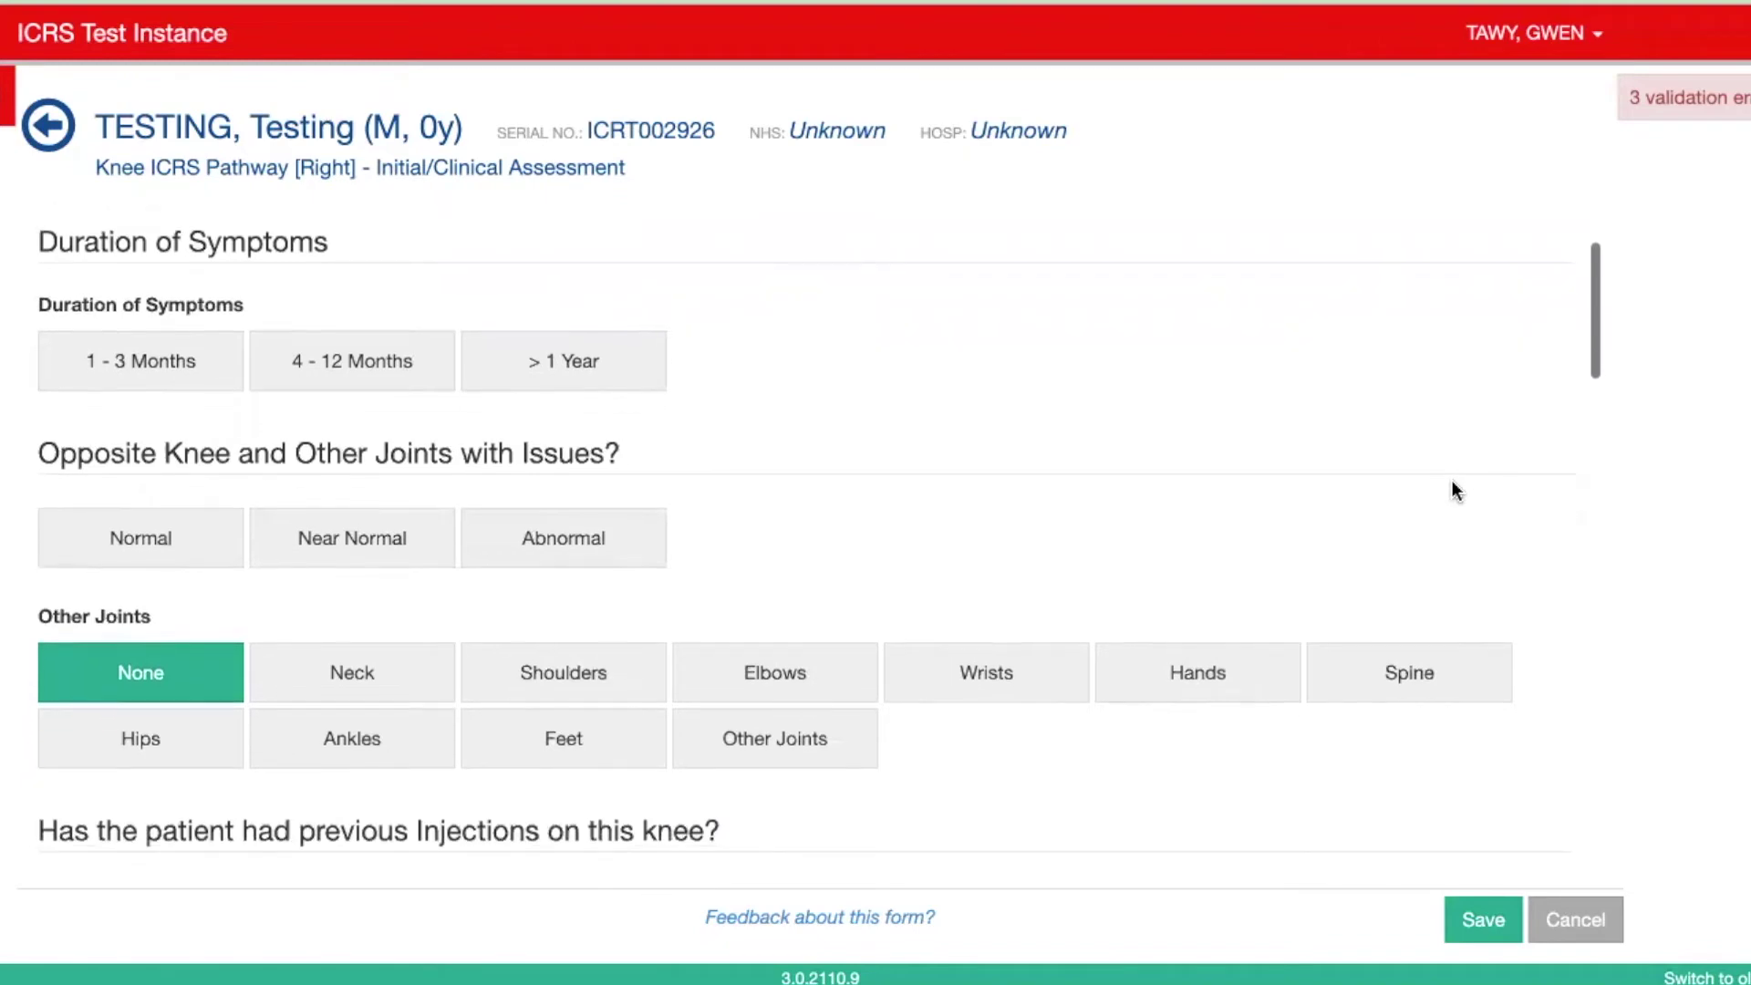
scroll(1452, 482, "down", 1)
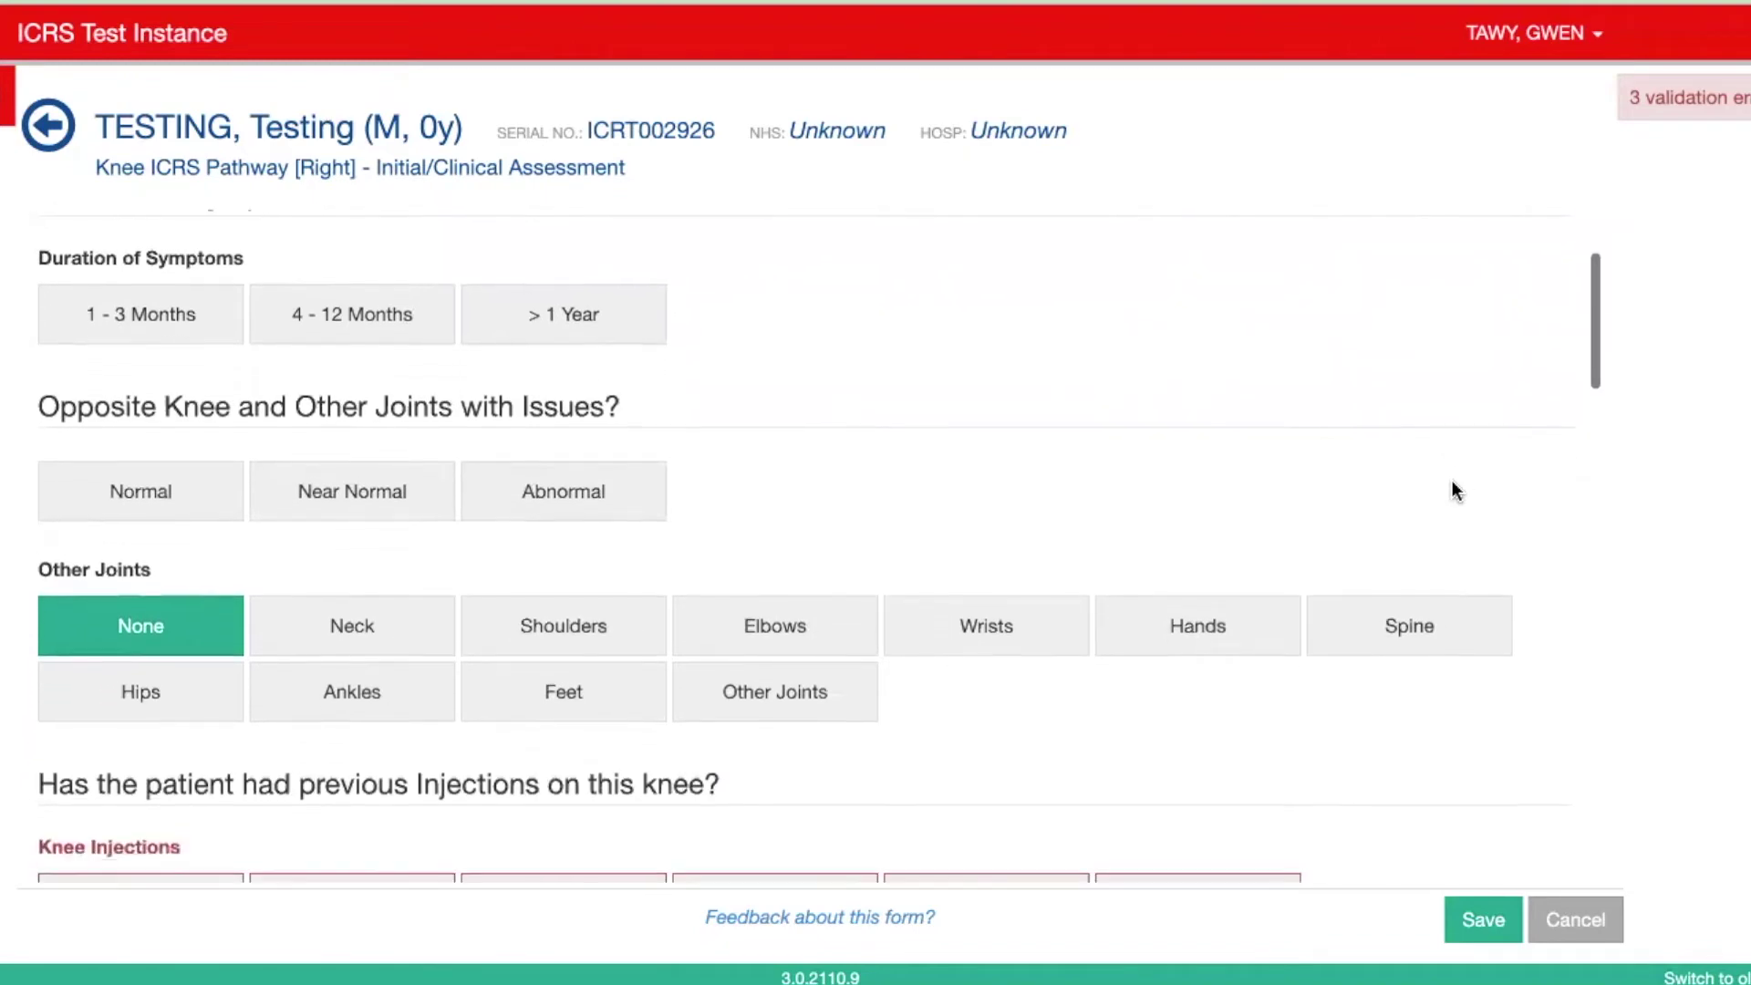
scroll(1451, 481, "down", 1)
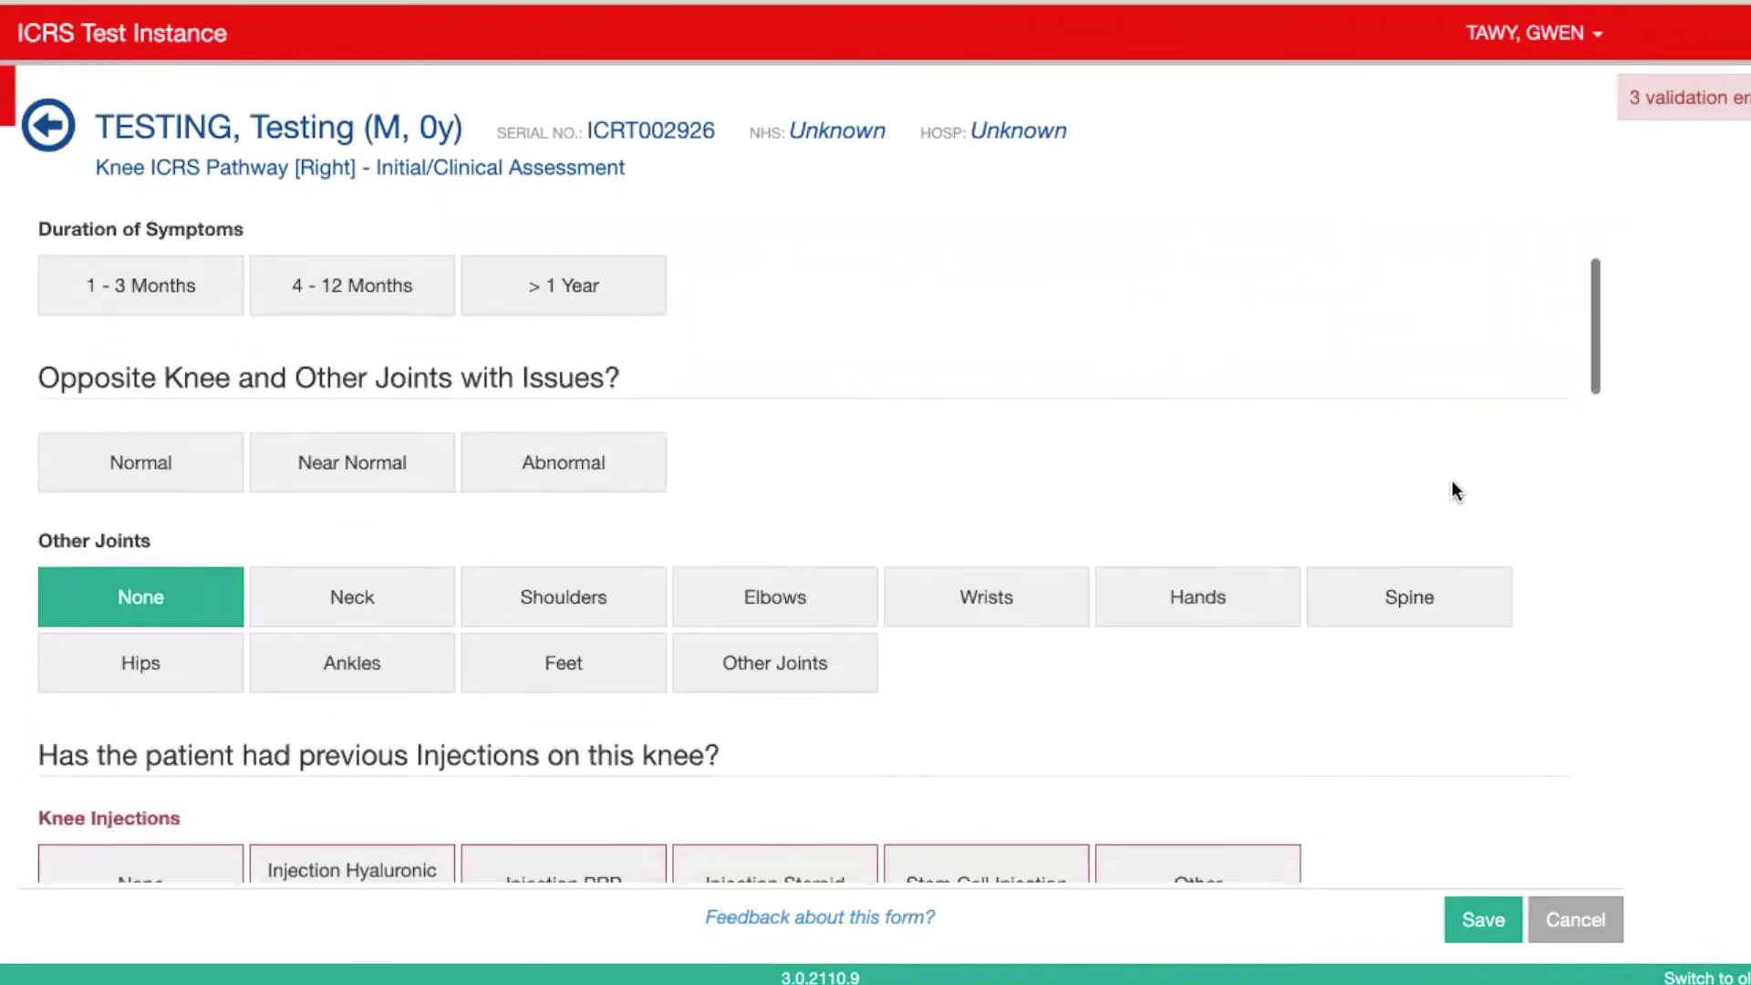
left_click(389, 290)
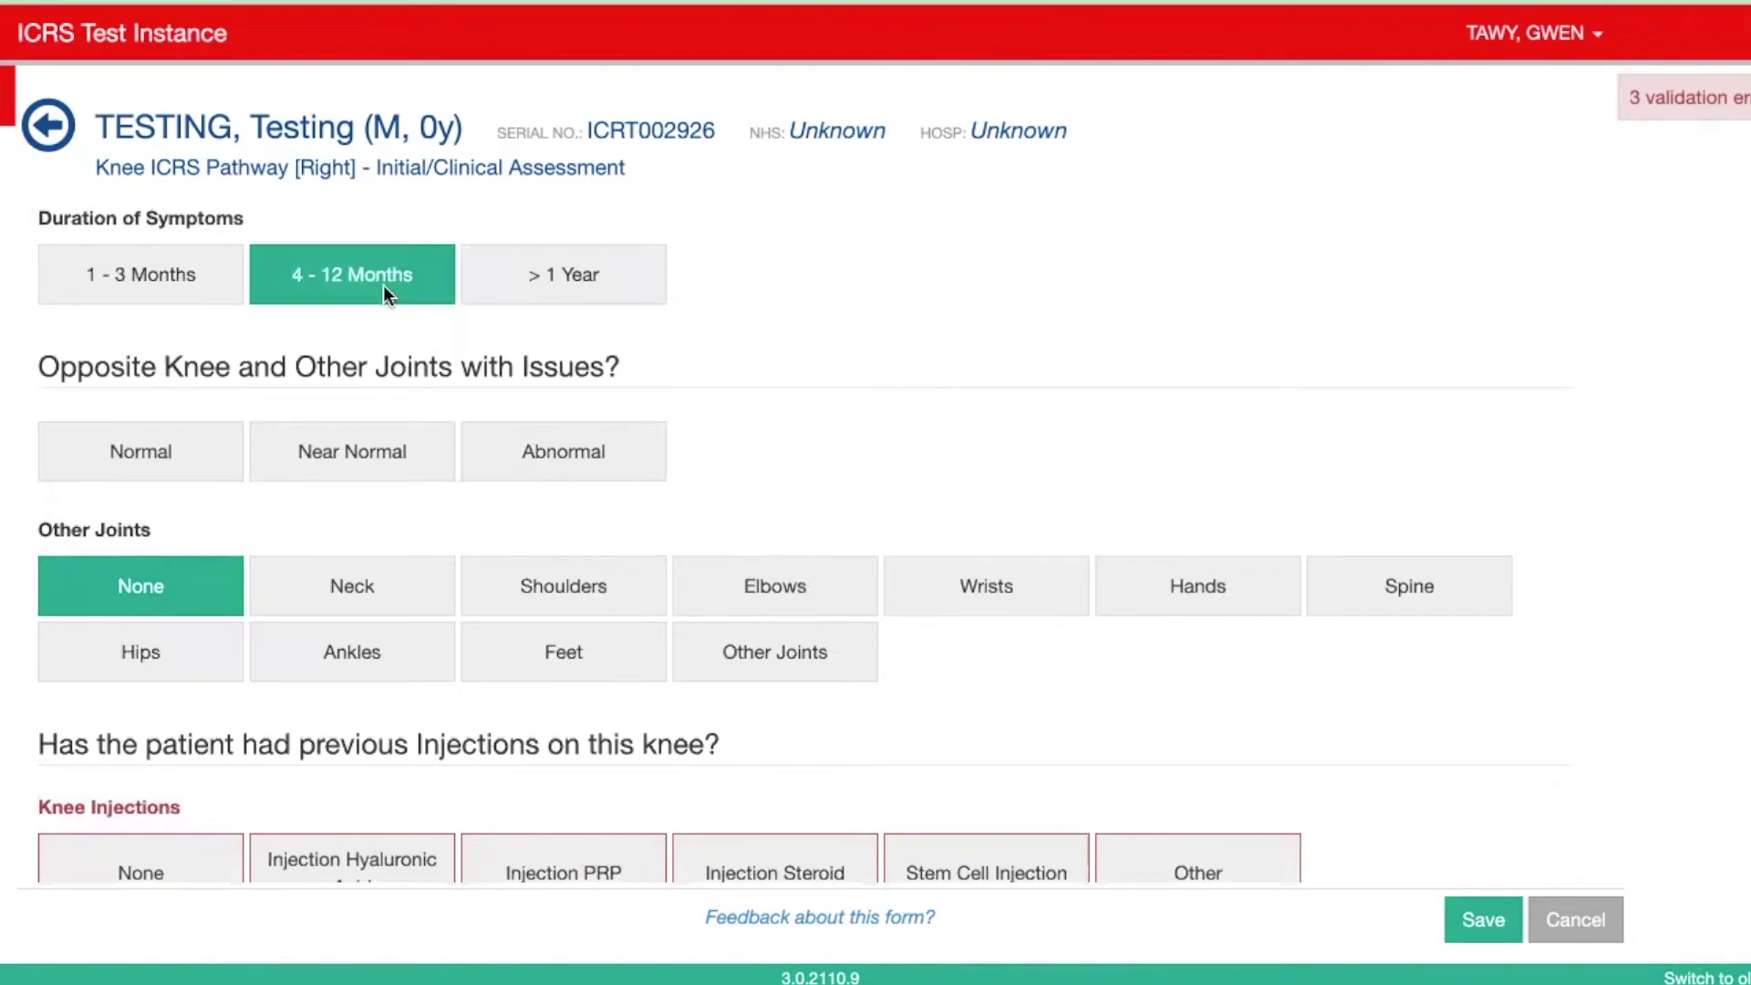
left_click(338, 461)
Record Injection Hyaluronic Acid, Injection PRP and Injection Steroid as the previous injections on this knee.
scroll(411, 559, "down", 6)
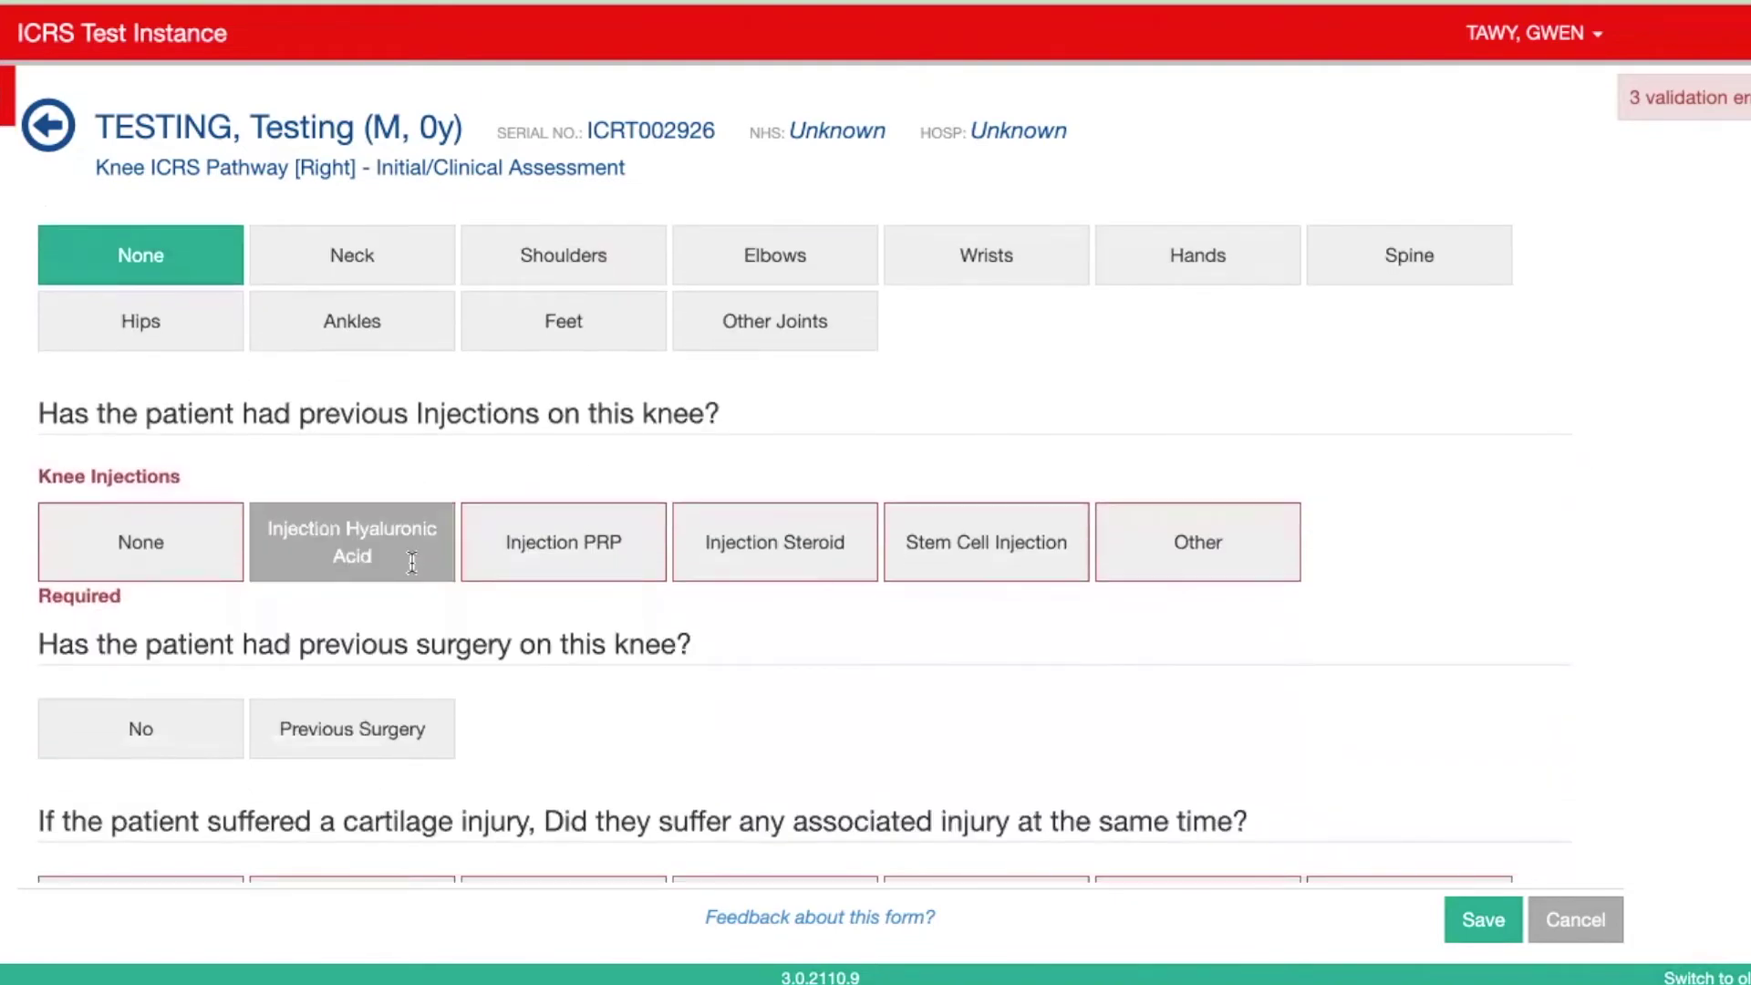
left_click(171, 550)
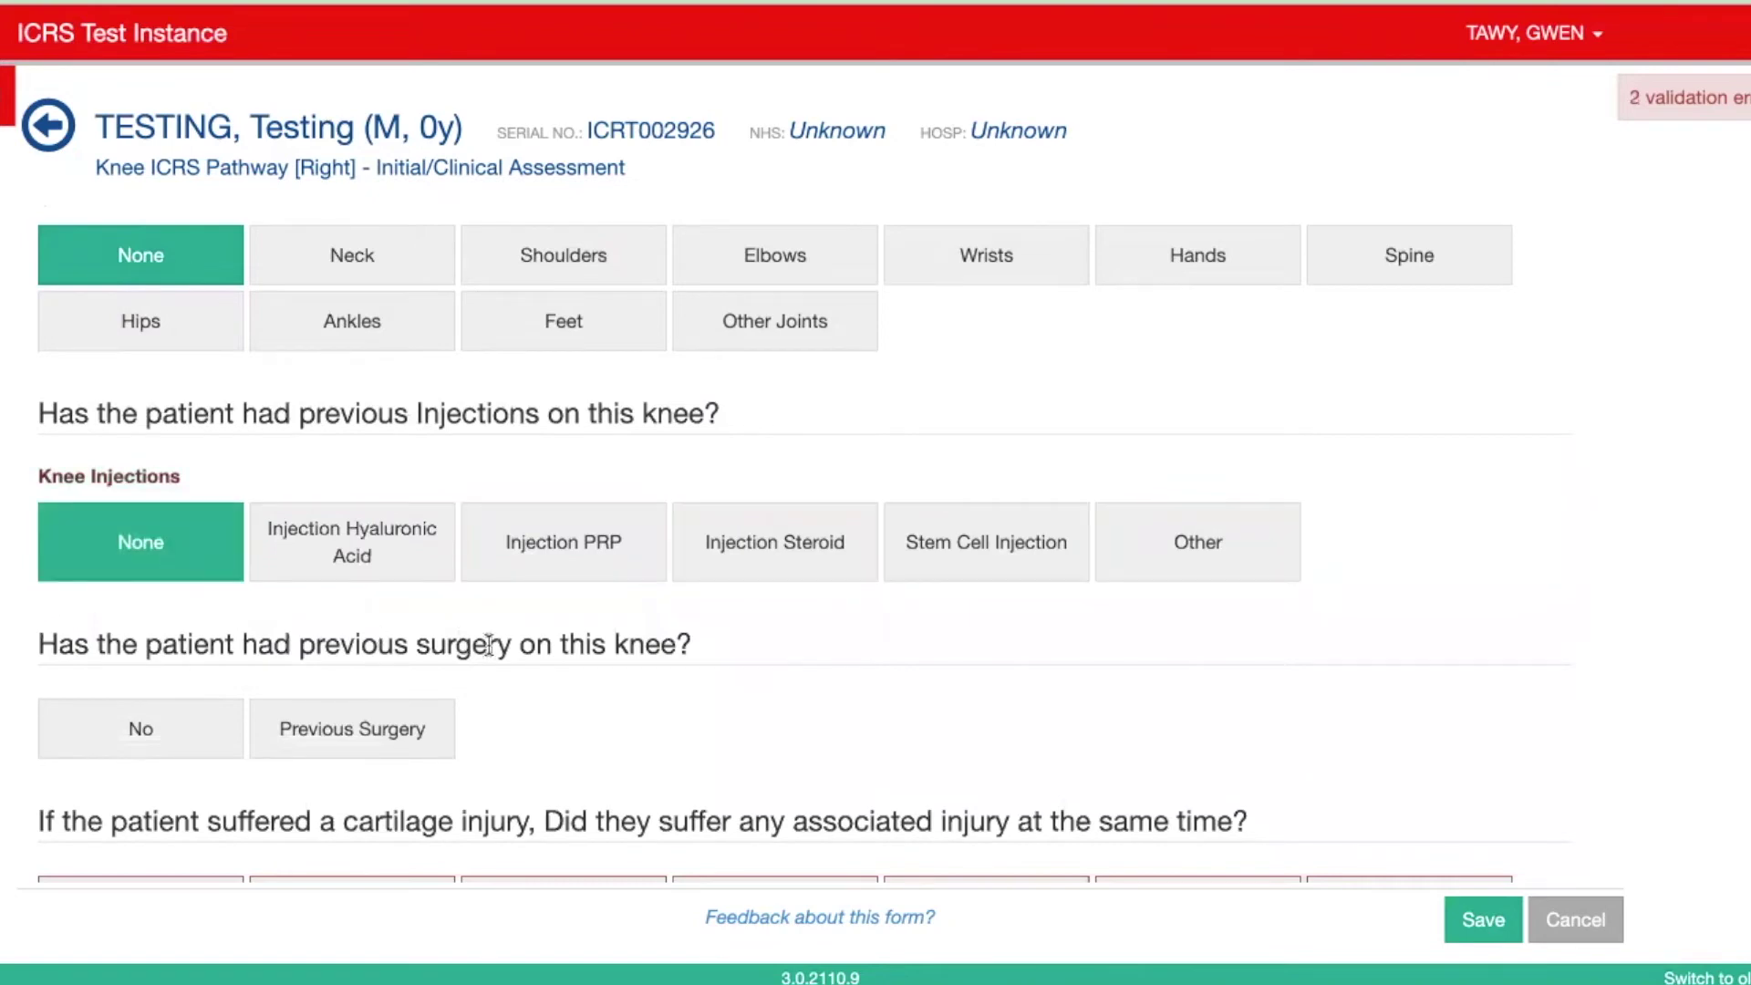
scroll(489, 645, "down", 2)
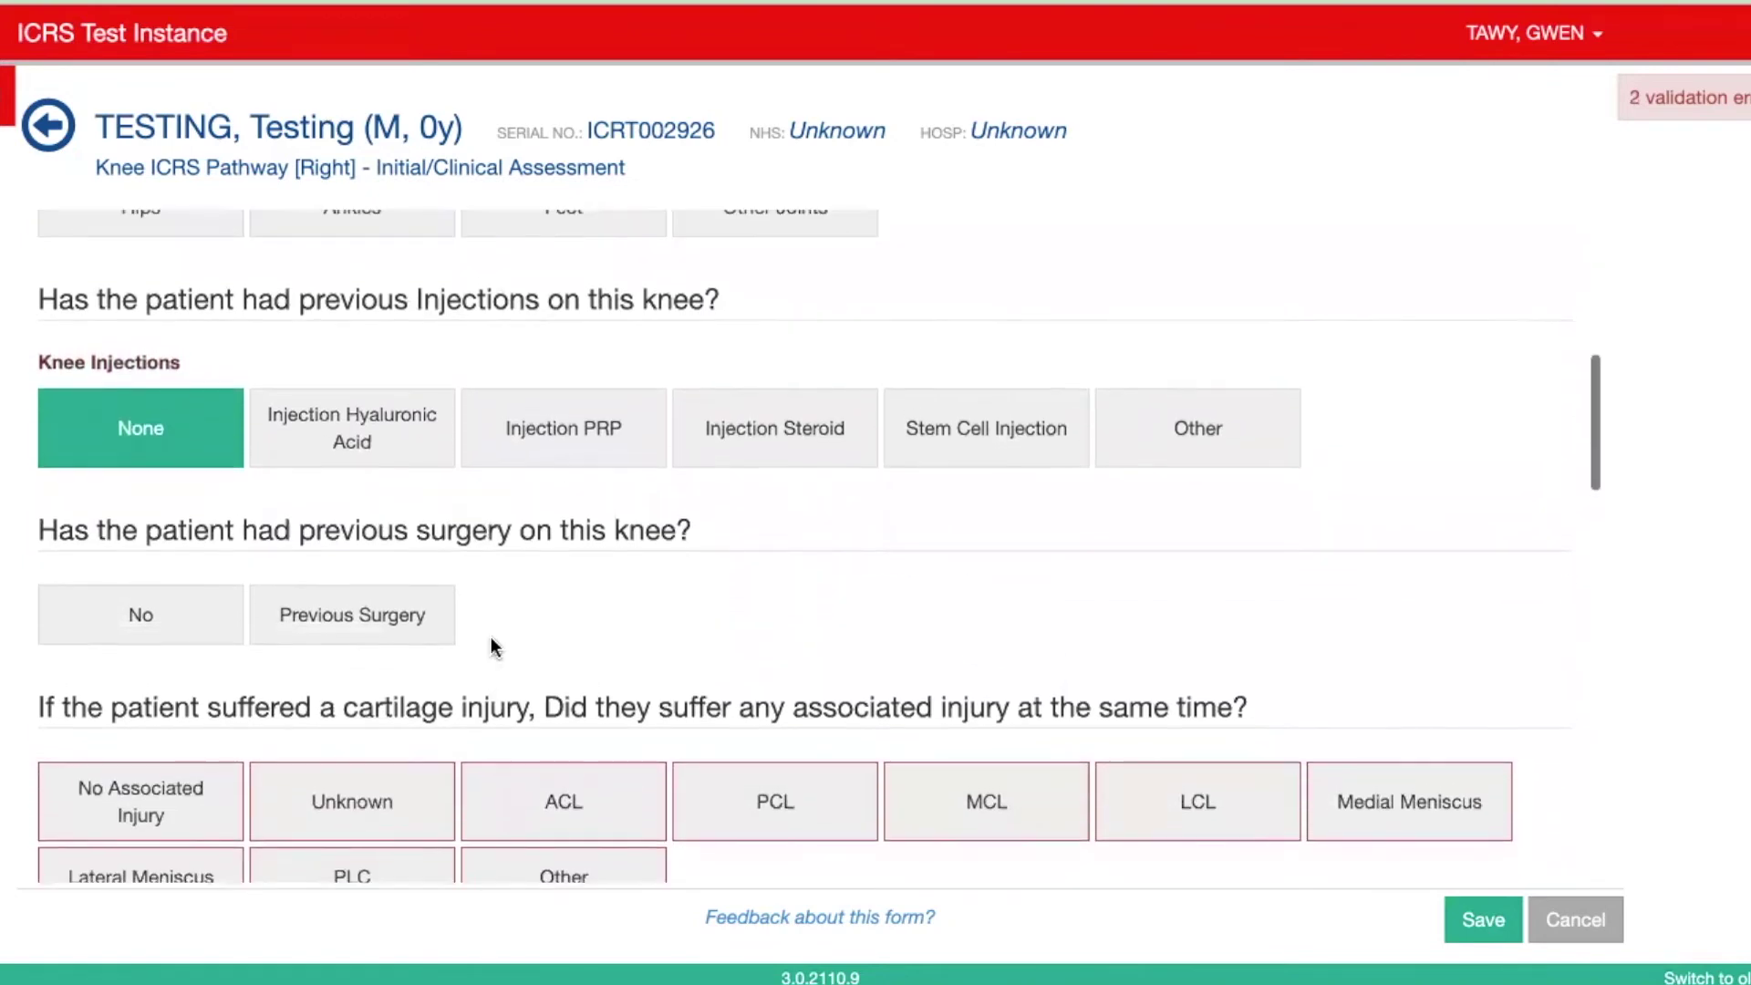
left_click(339, 404)
left_click(554, 436)
left_click(774, 447)
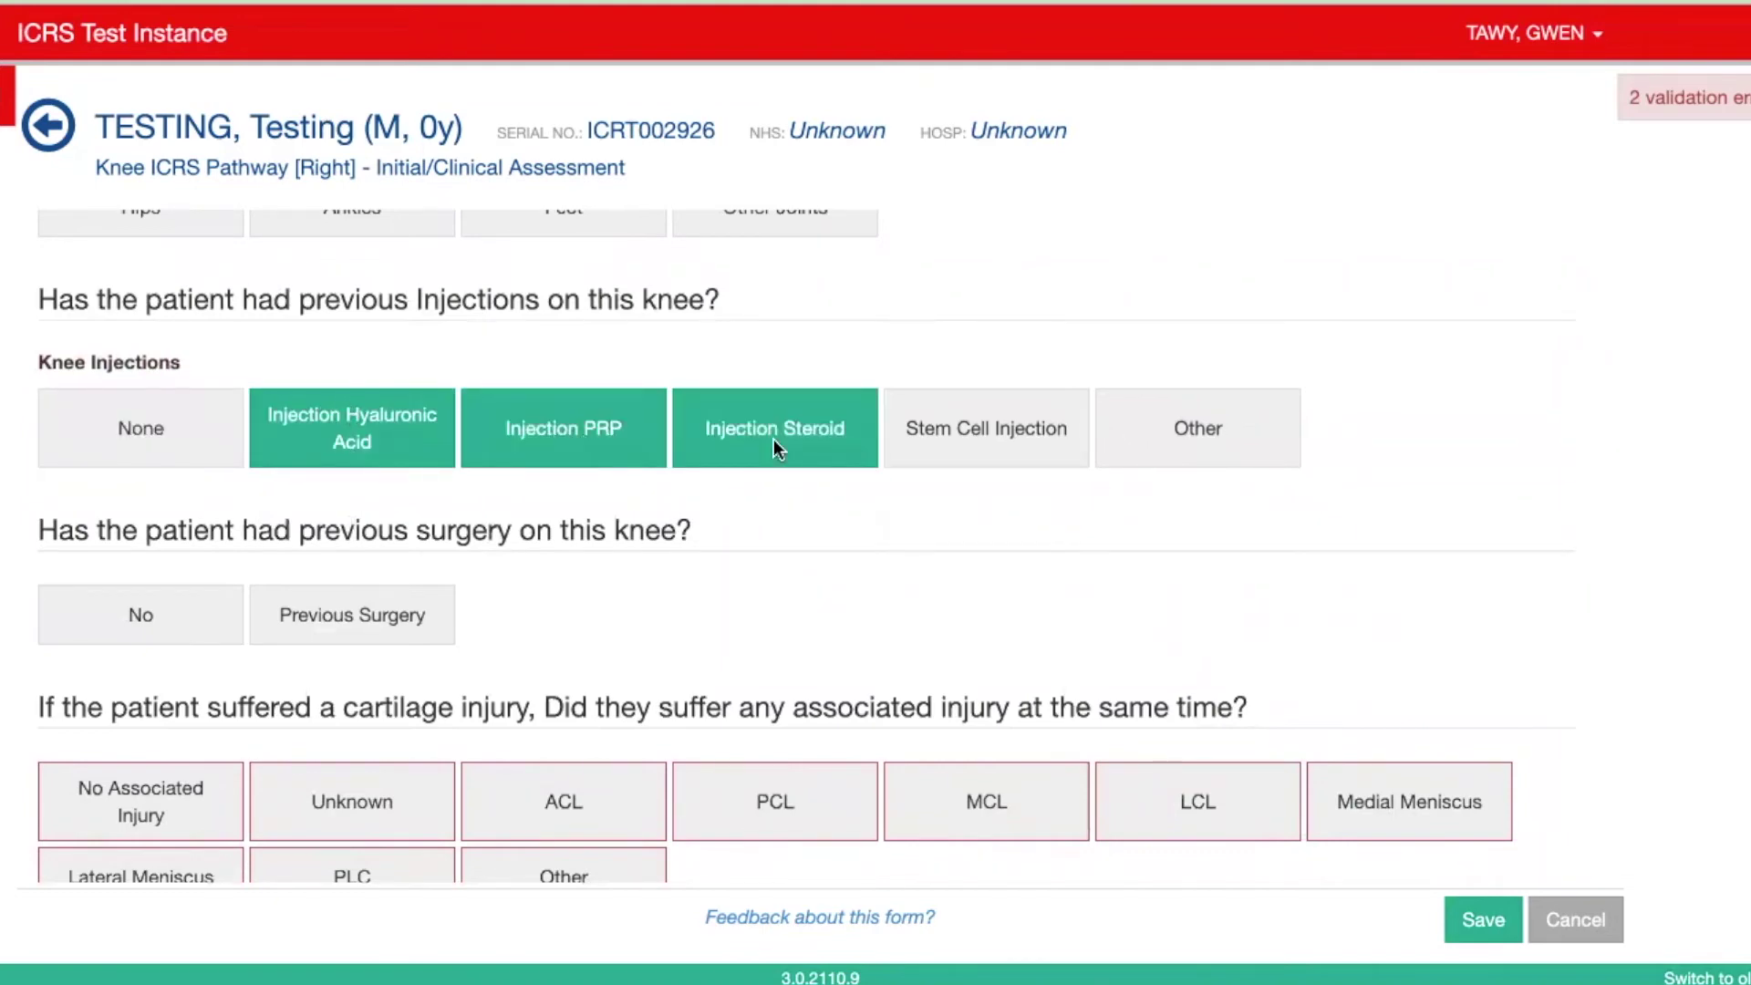
Clear the Hyaluronic Acid, PRP and Steroid selections for previous knee injections and record None instead.
left_click(581, 431)
left_click(708, 430)
left_click(562, 442)
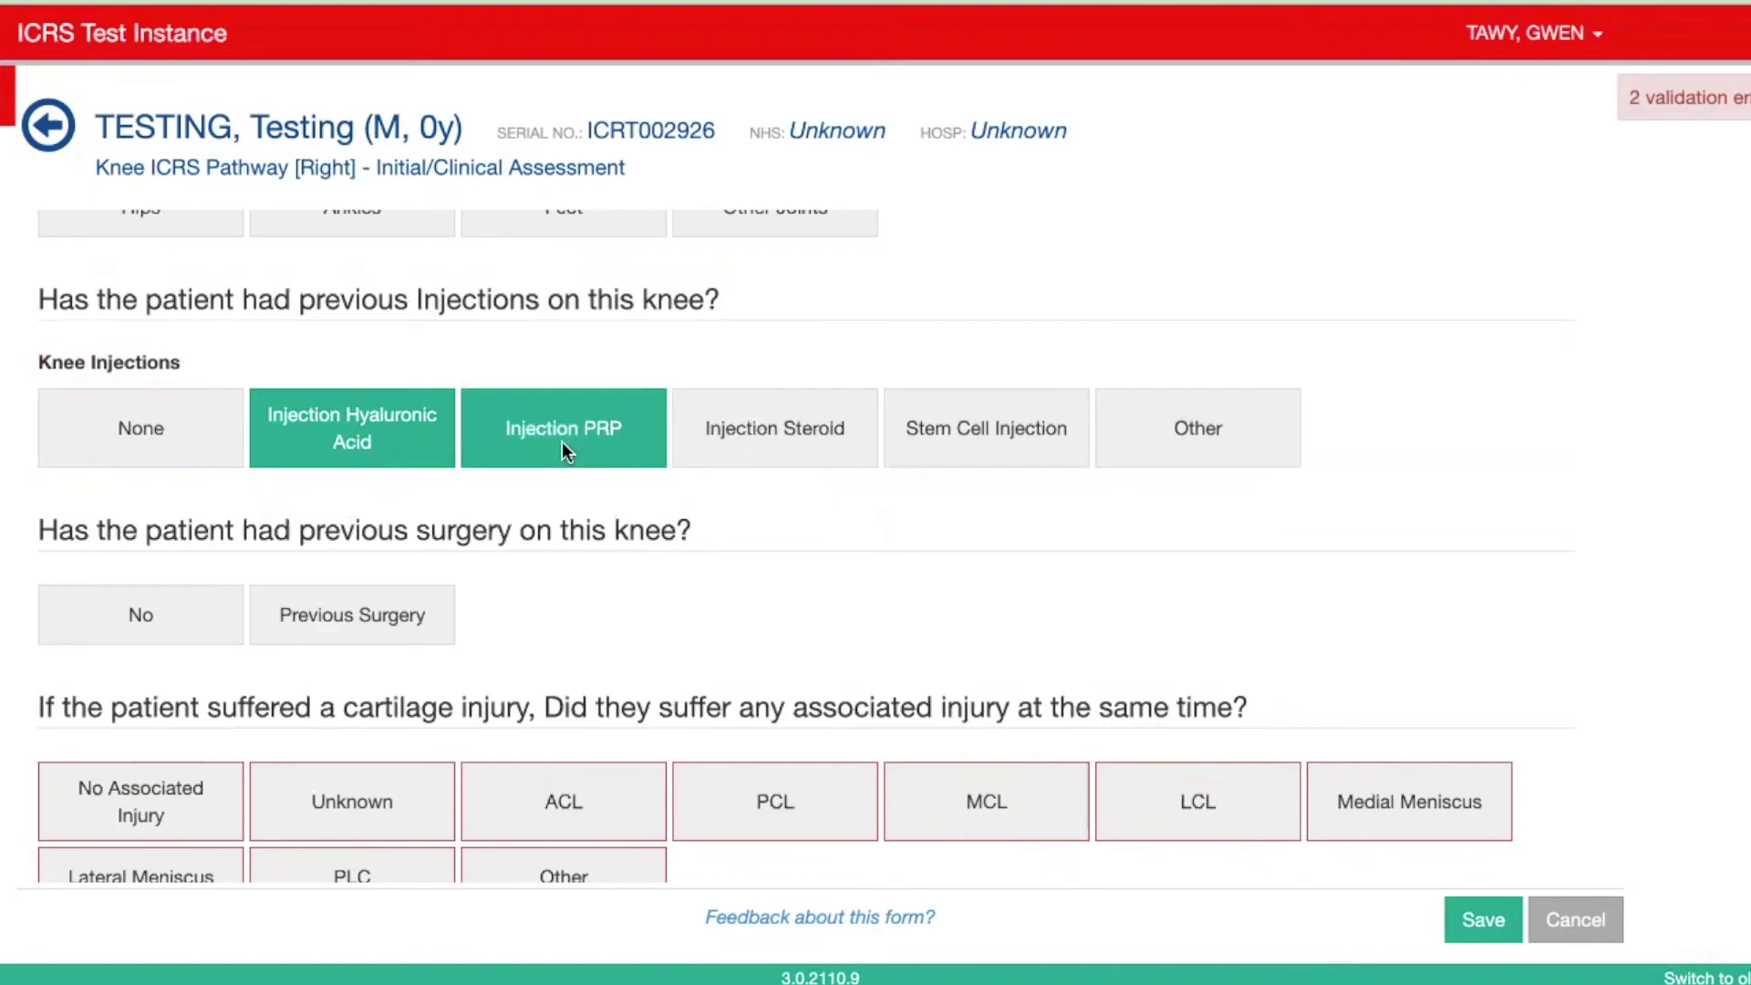
left_click(536, 429)
left_click(301, 432)
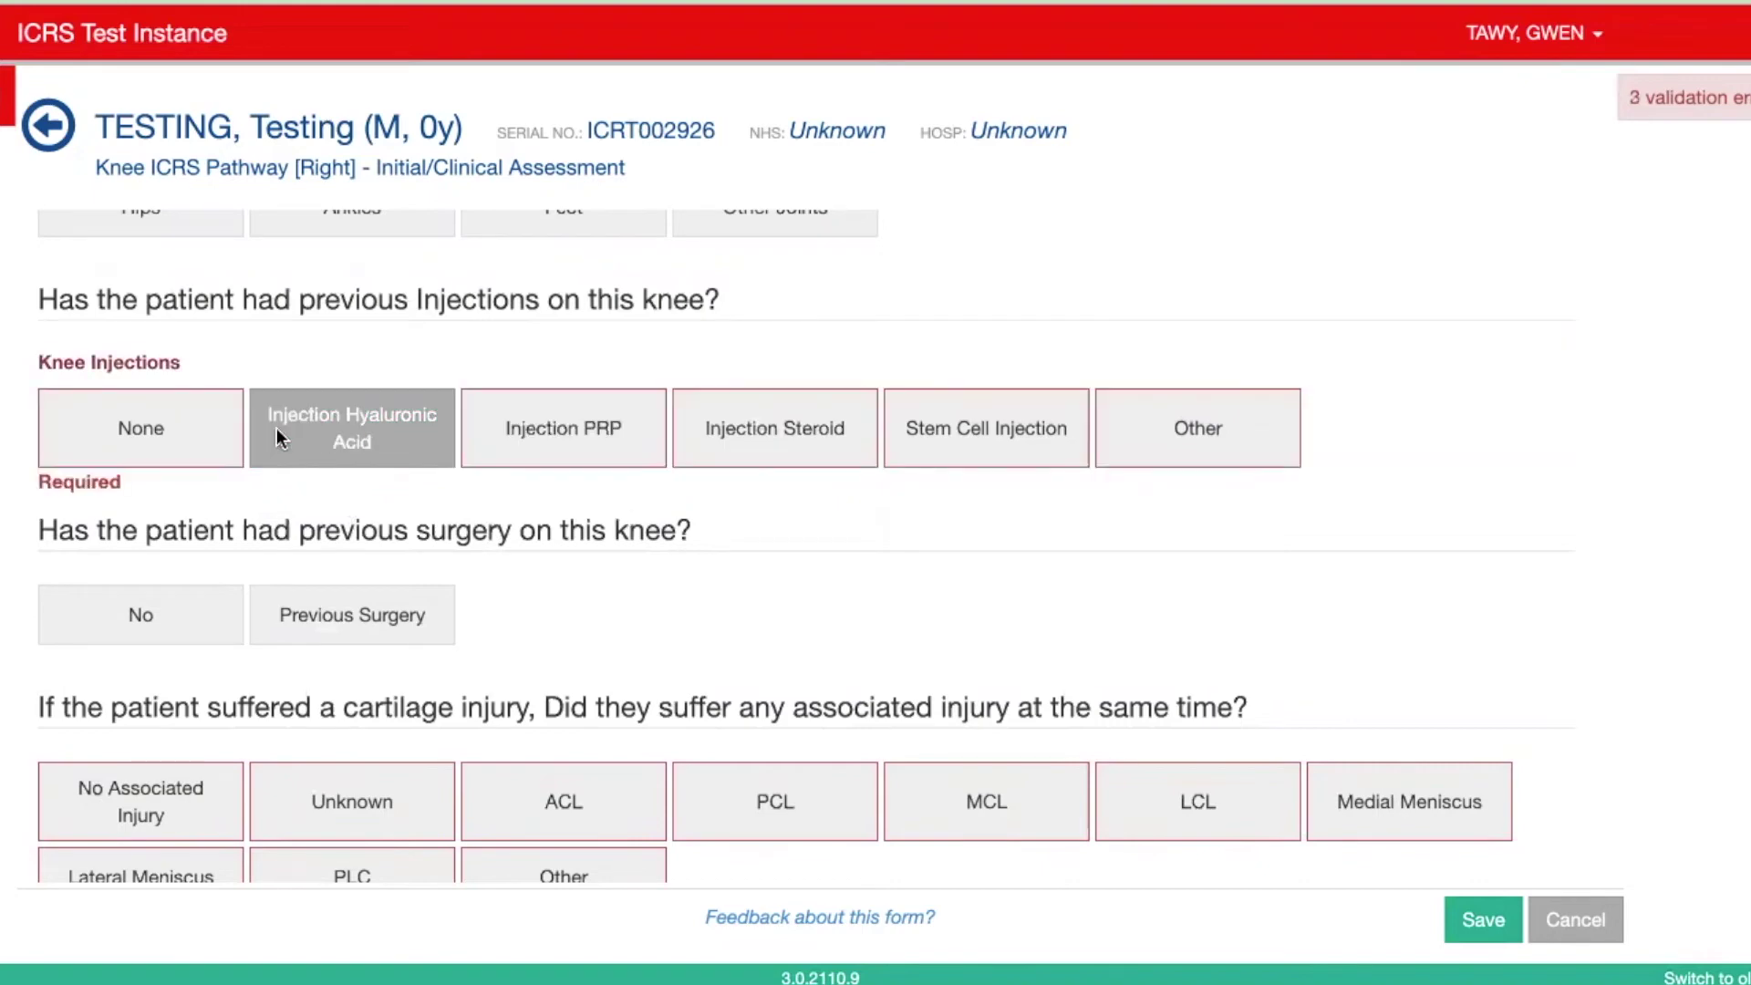
left_click(156, 432)
Record No for previous surgery on this knee and Unknown for any injury associated with the cartilage injury.
scroll(480, 589, "down", 2)
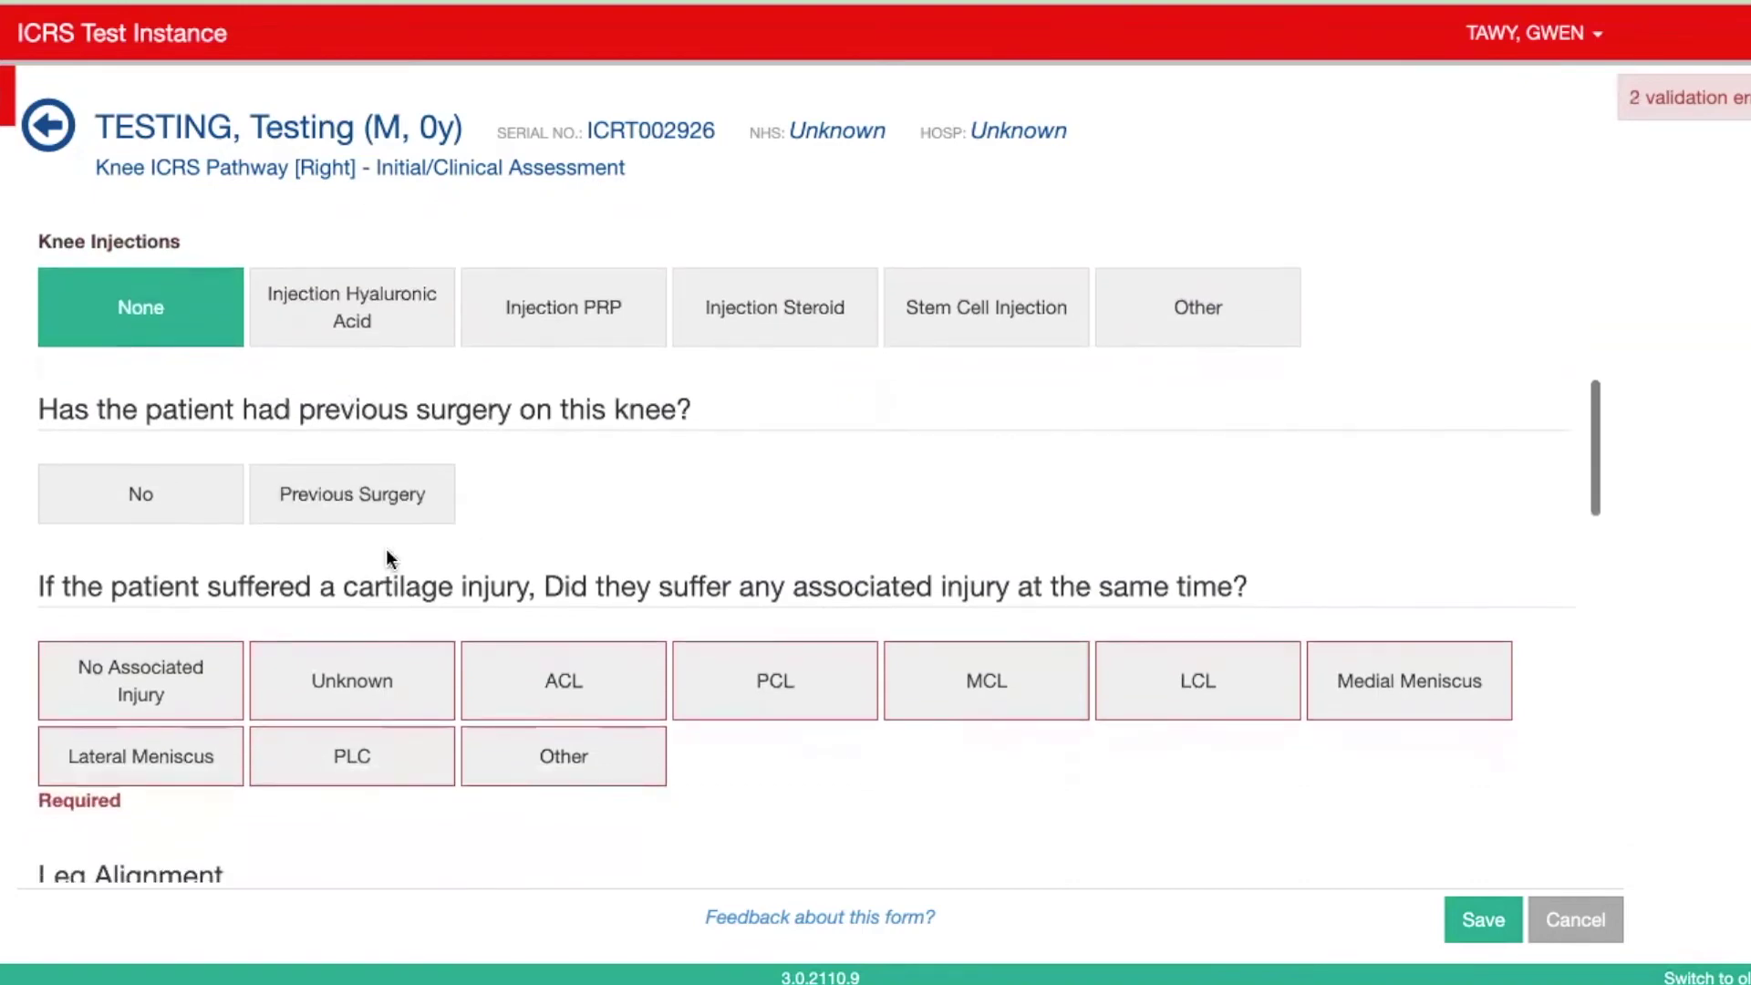
scroll(427, 529, "down", 3)
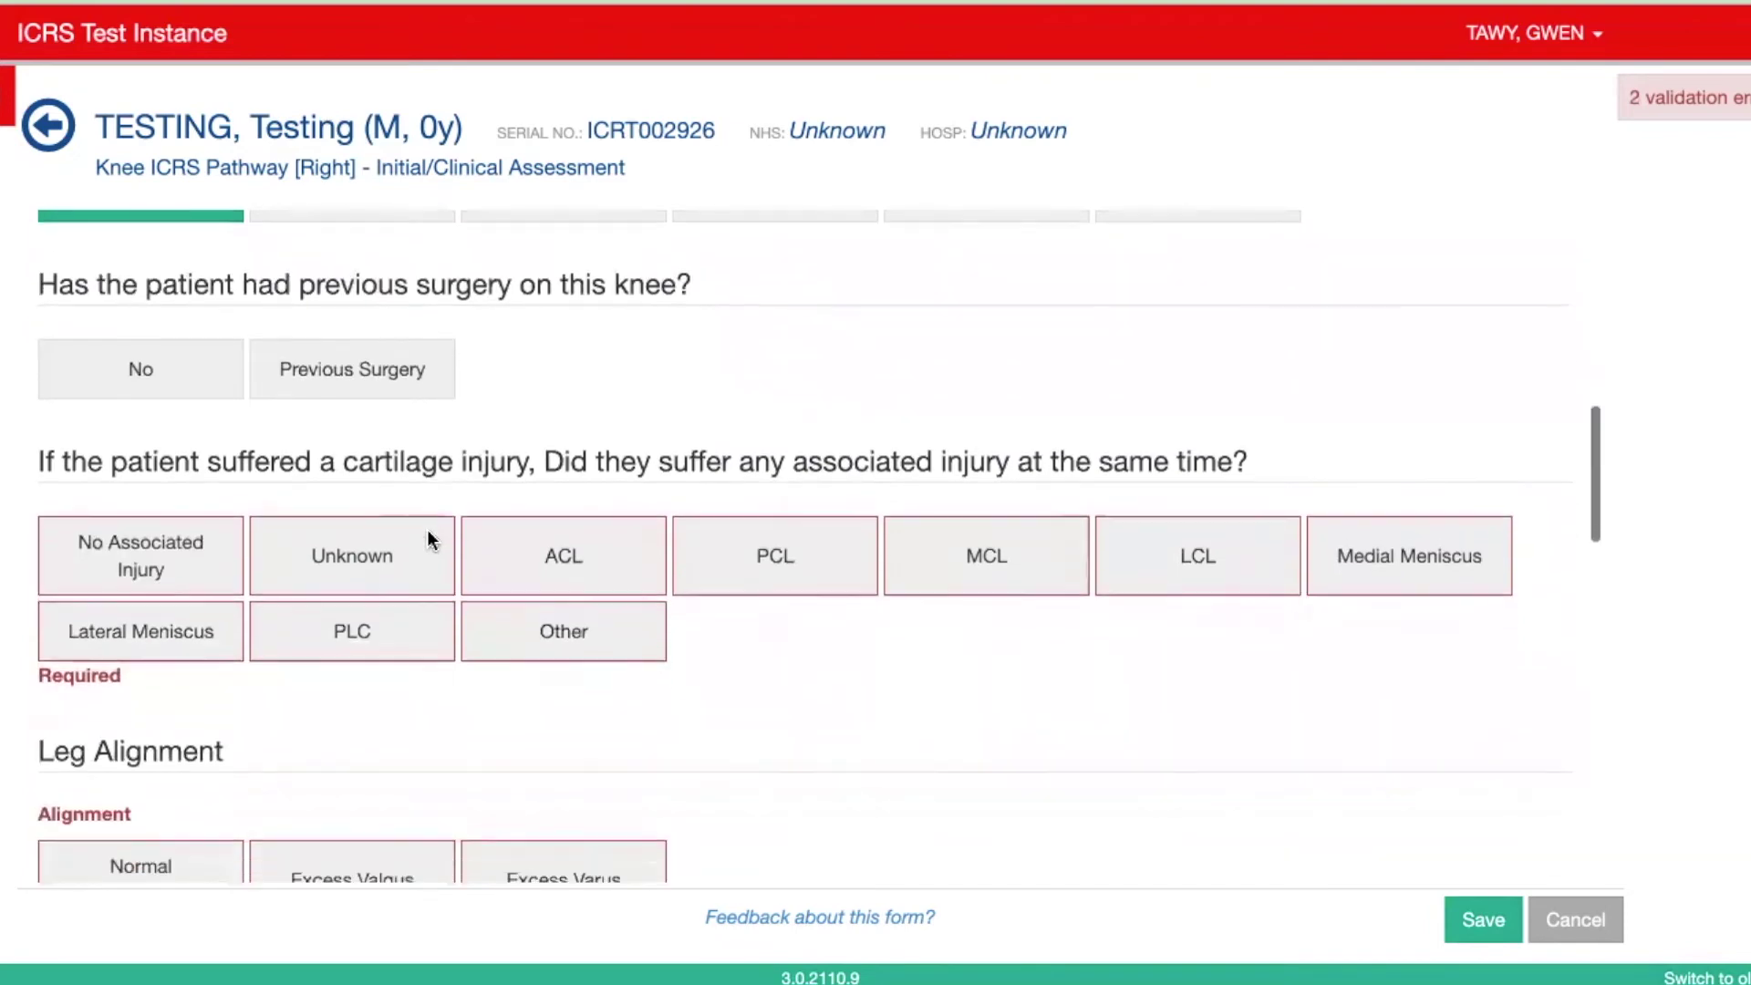
left_click(176, 387)
scroll(271, 529, "down", 2)
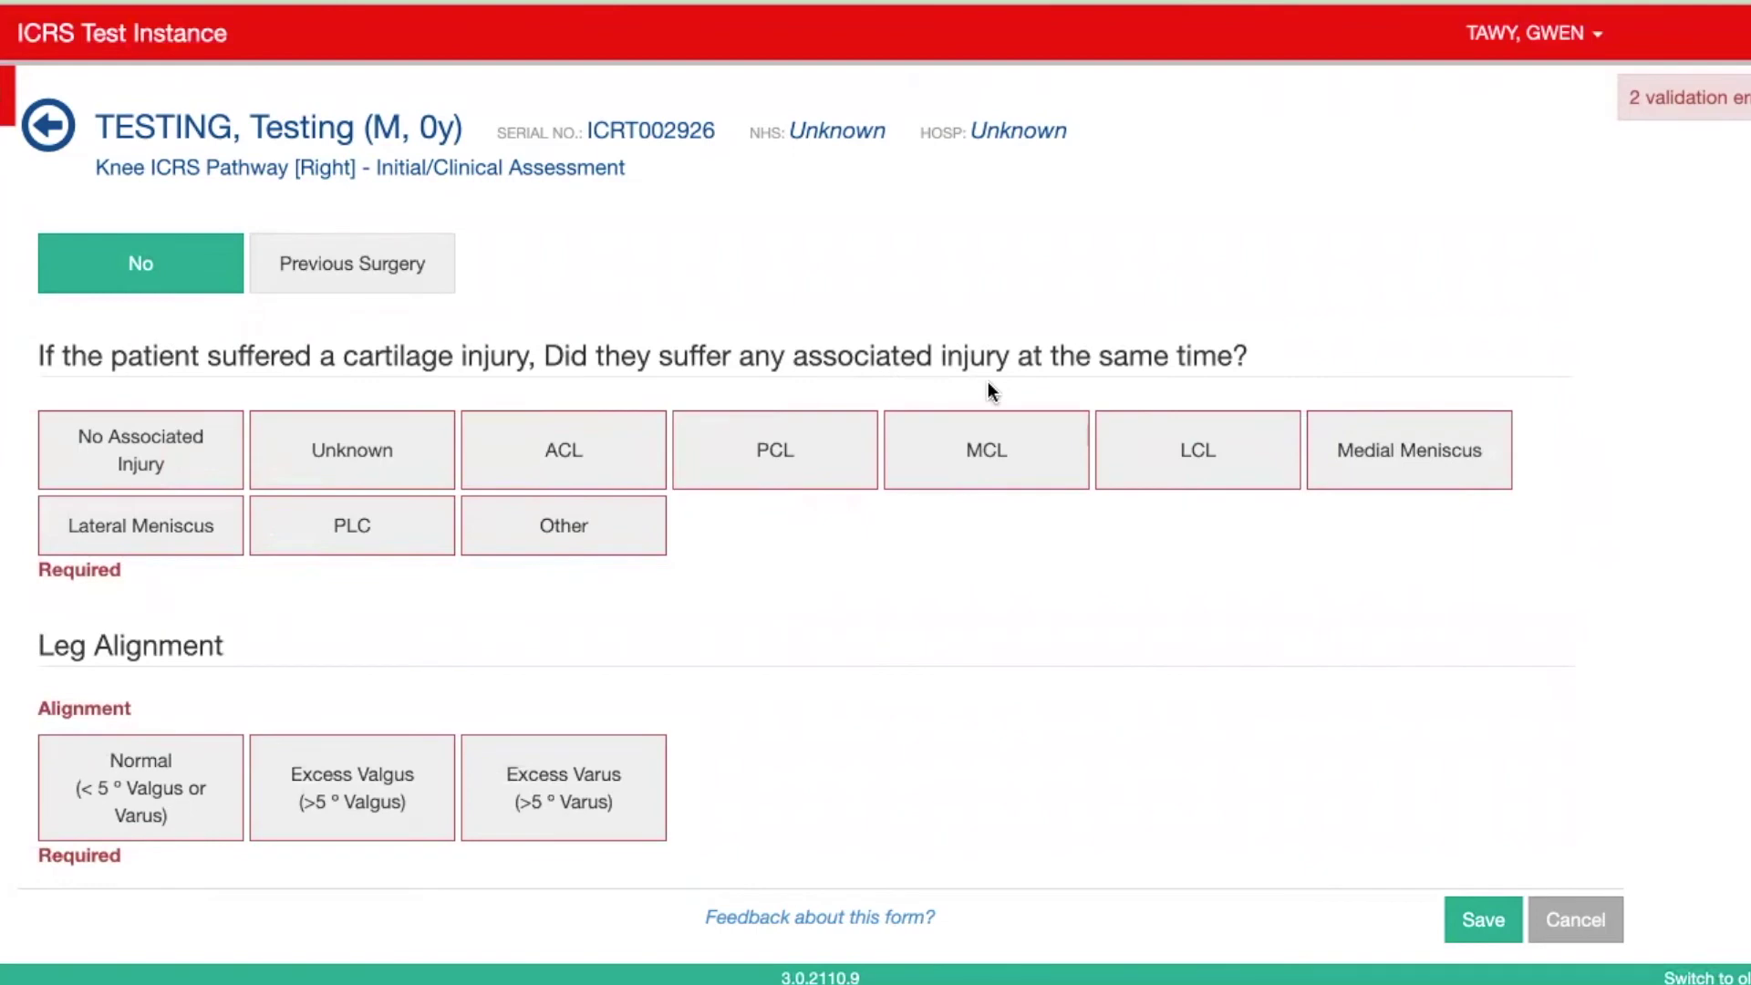
left_click(397, 459)
Set the leg alignment to Excess Valgus (>5 º Valgus).
scroll(549, 574, "down", 3)
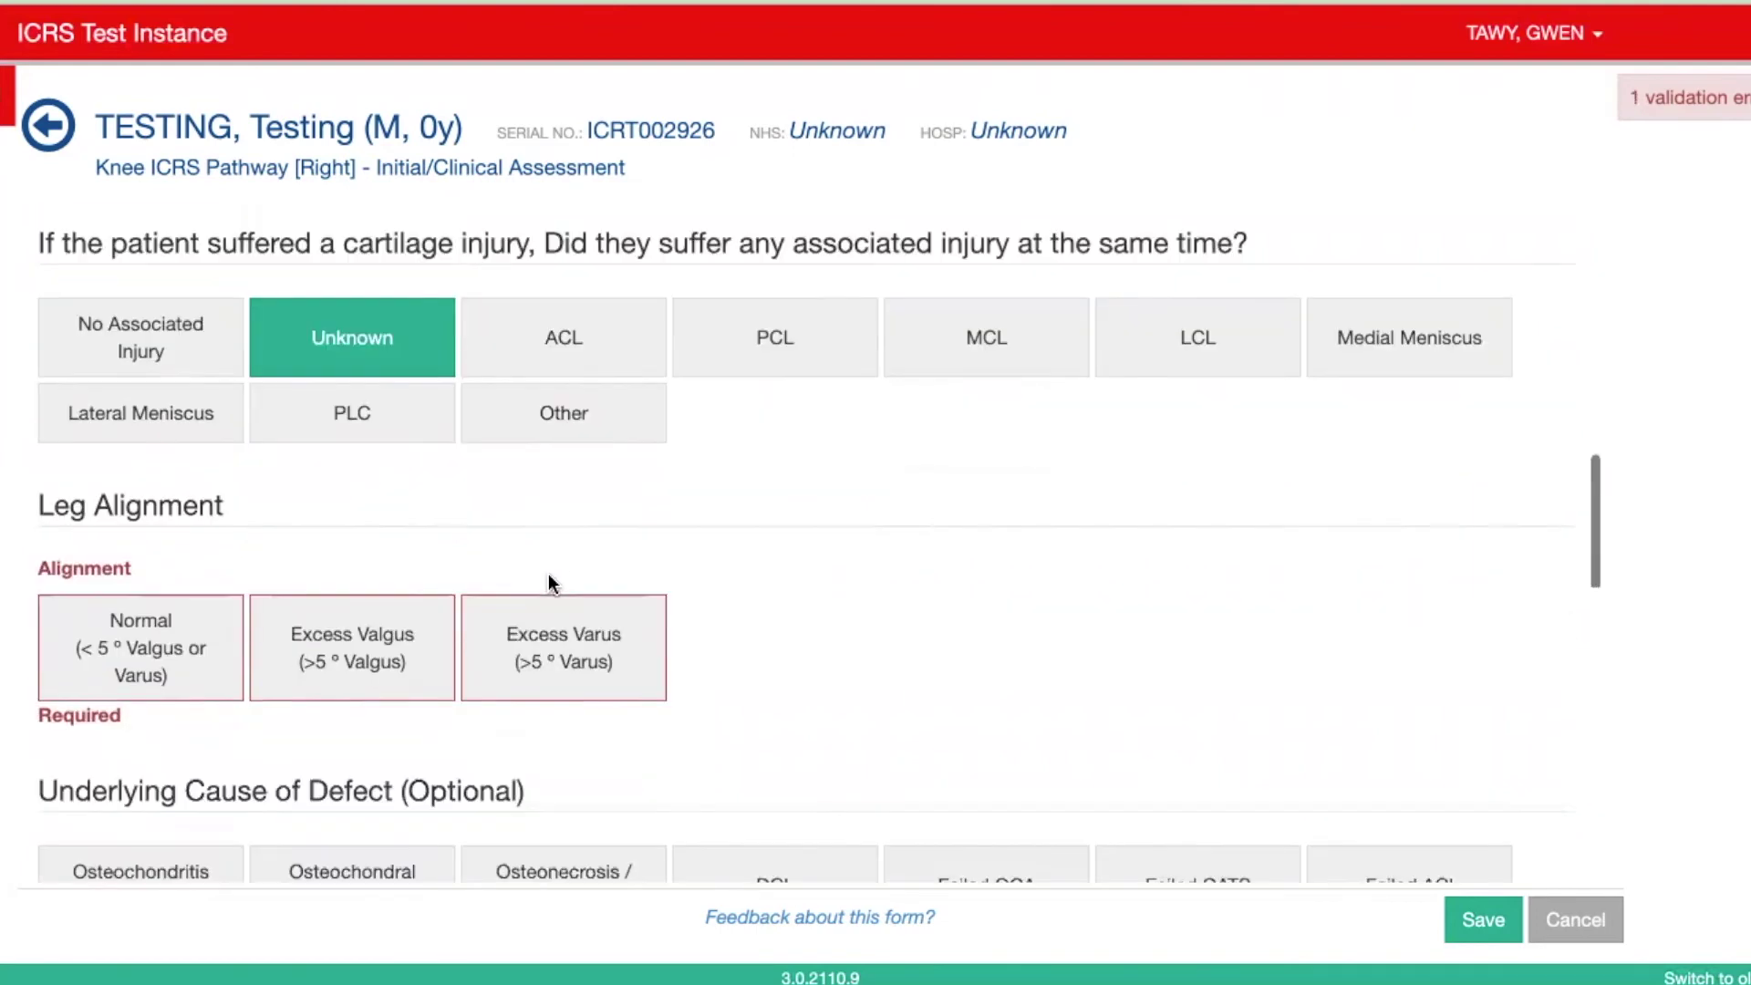
scroll(548, 574, "down", 2)
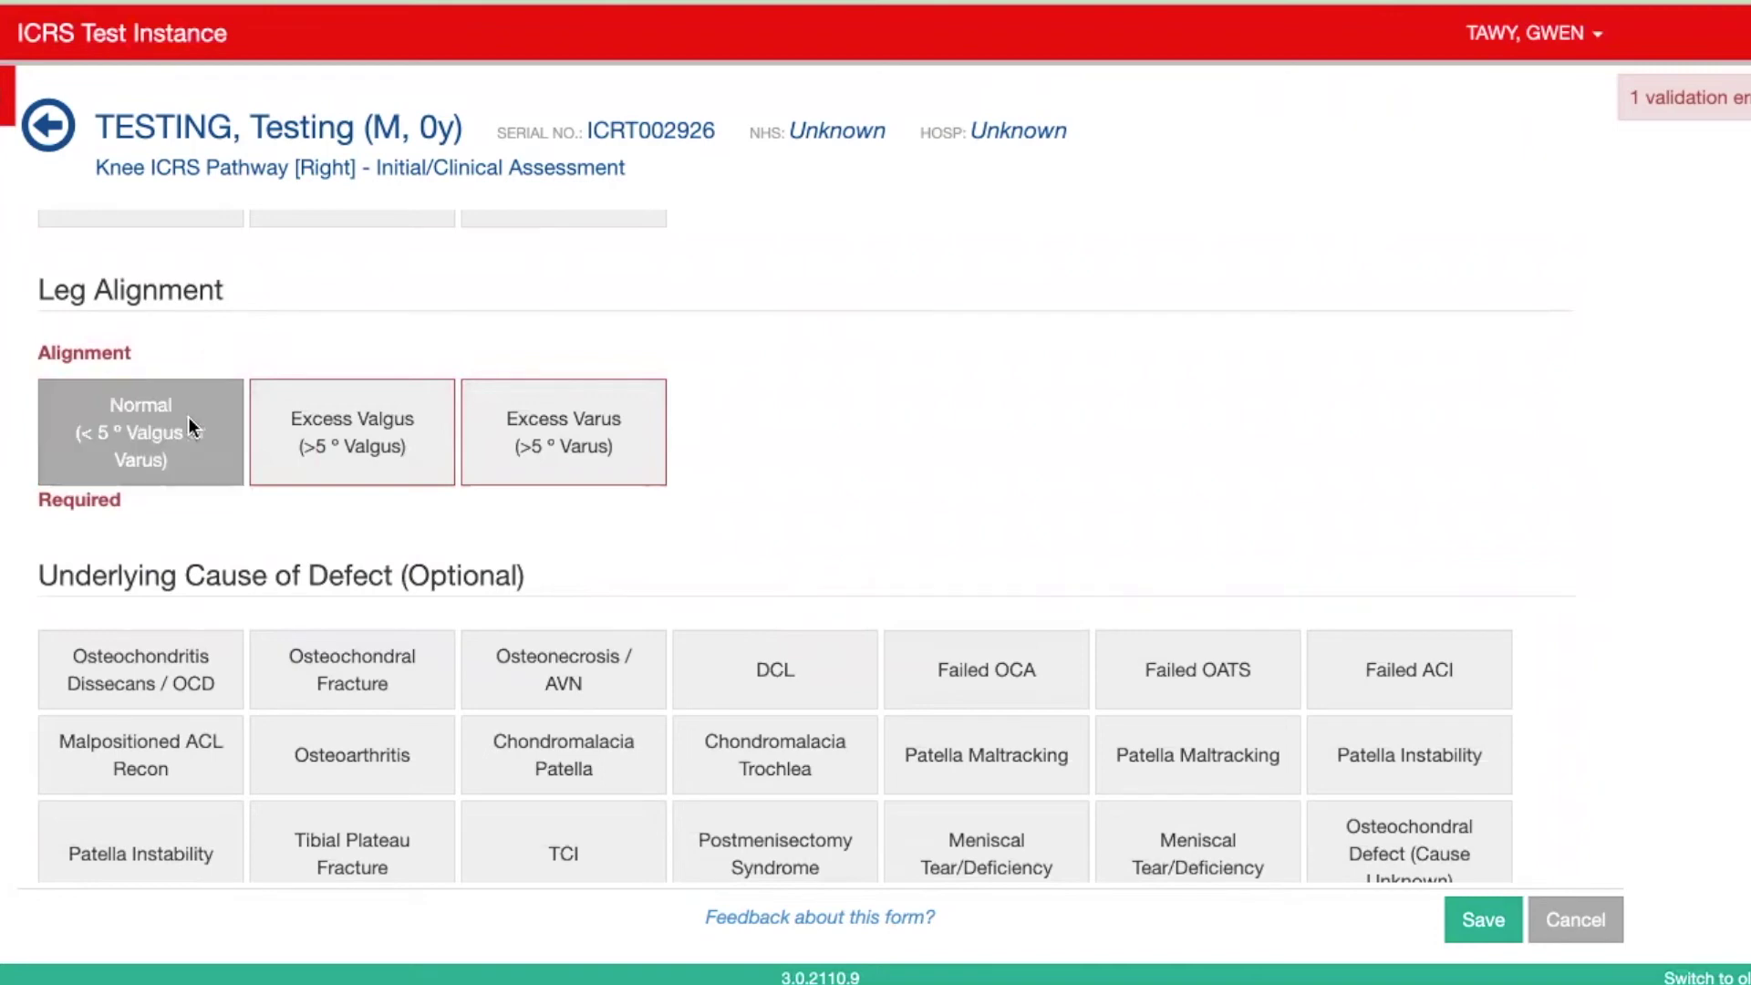
left_click(347, 441)
Review the optional defect cause, symptom onset and activity level questions, and save the clinical assessment without answering them.
scroll(648, 520, "down", 3)
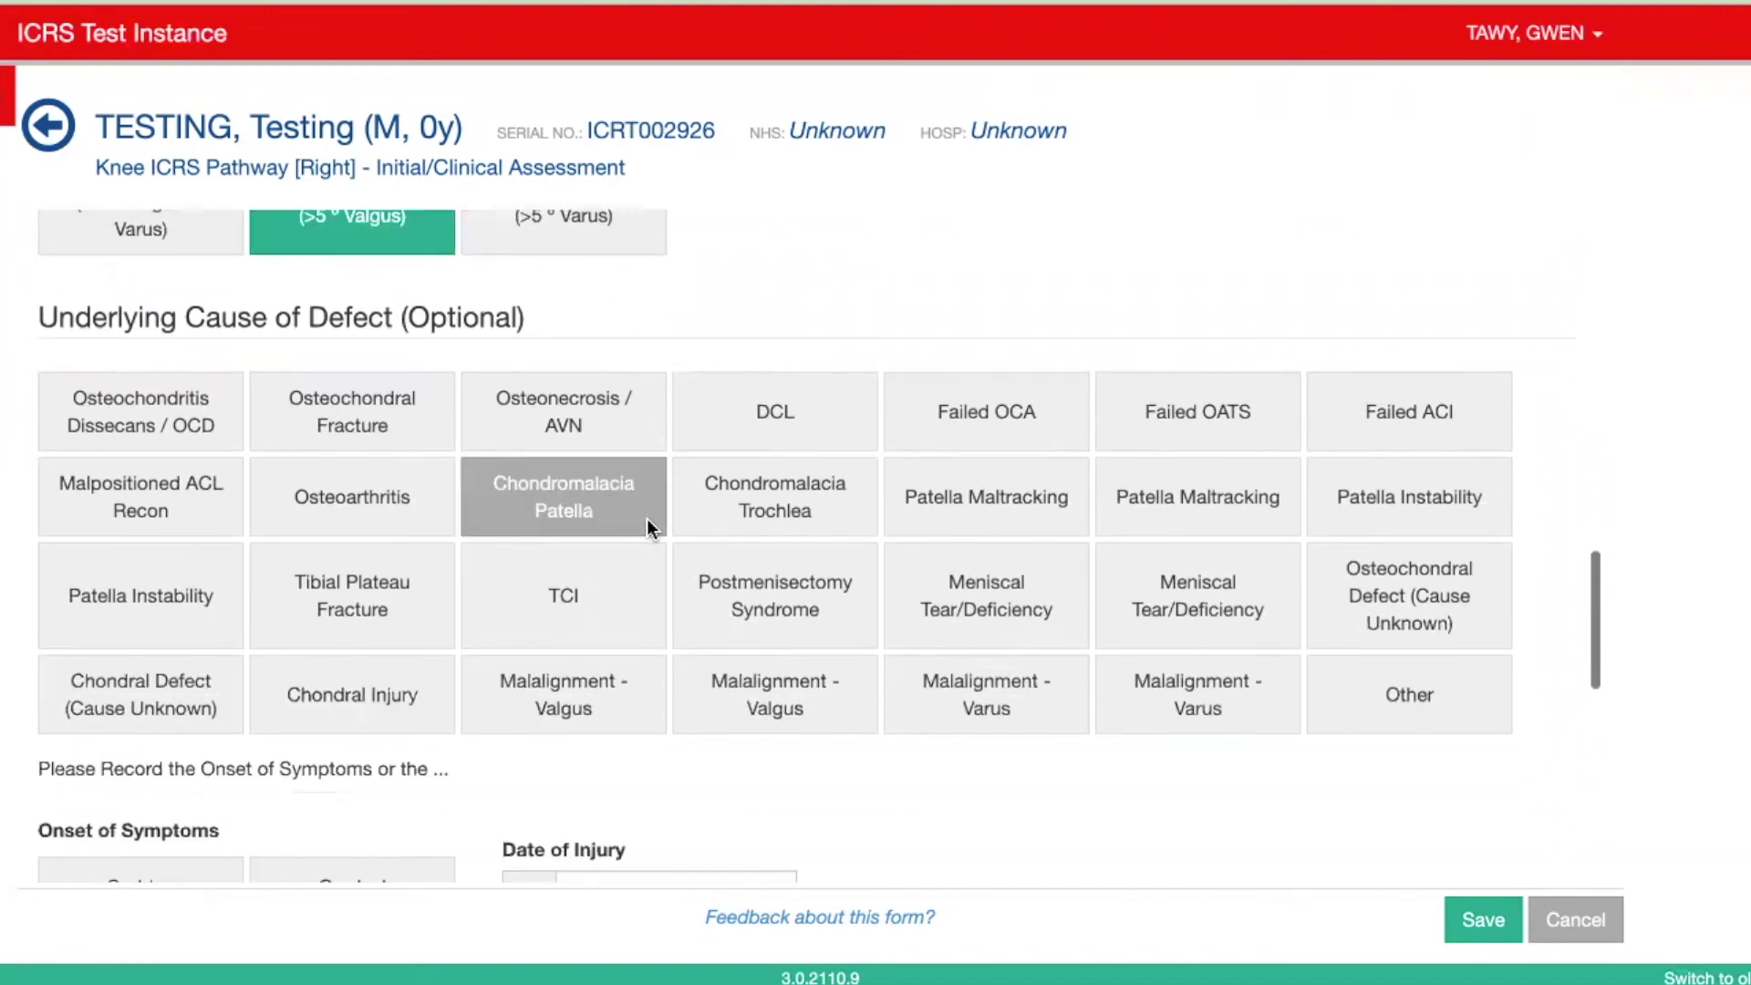
scroll(648, 521, "down", 2)
scroll(648, 526, "down", 5)
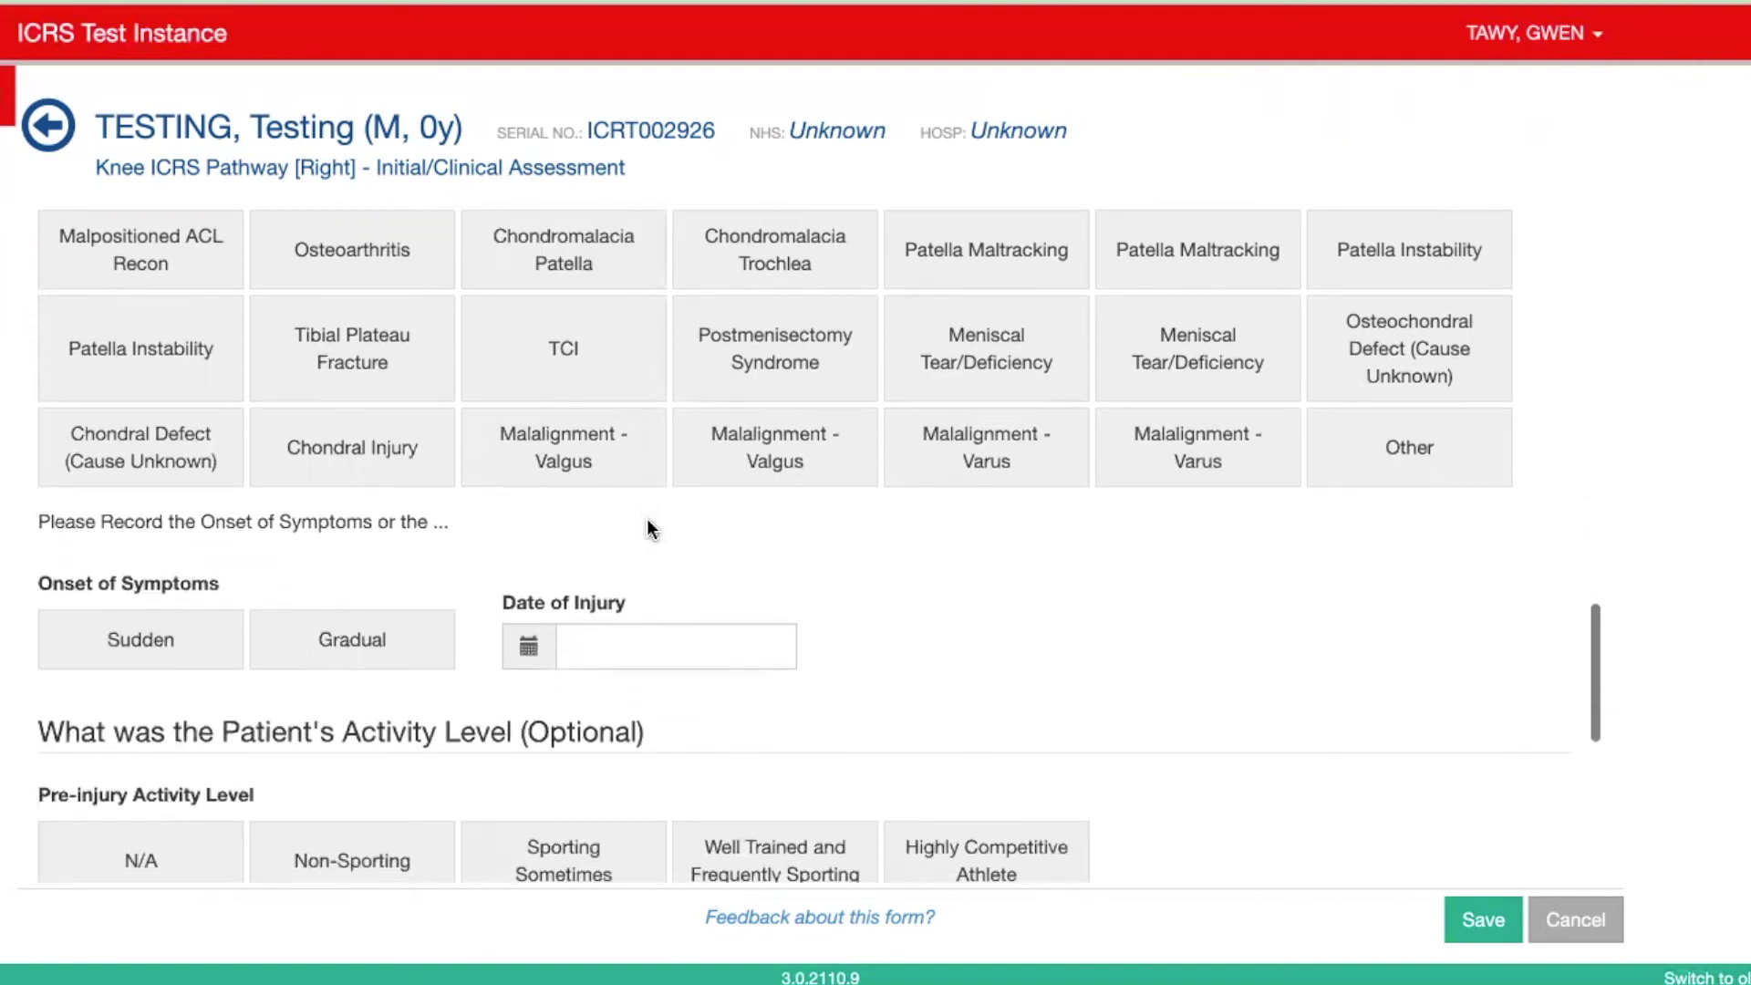
scroll(648, 525, "down", 4)
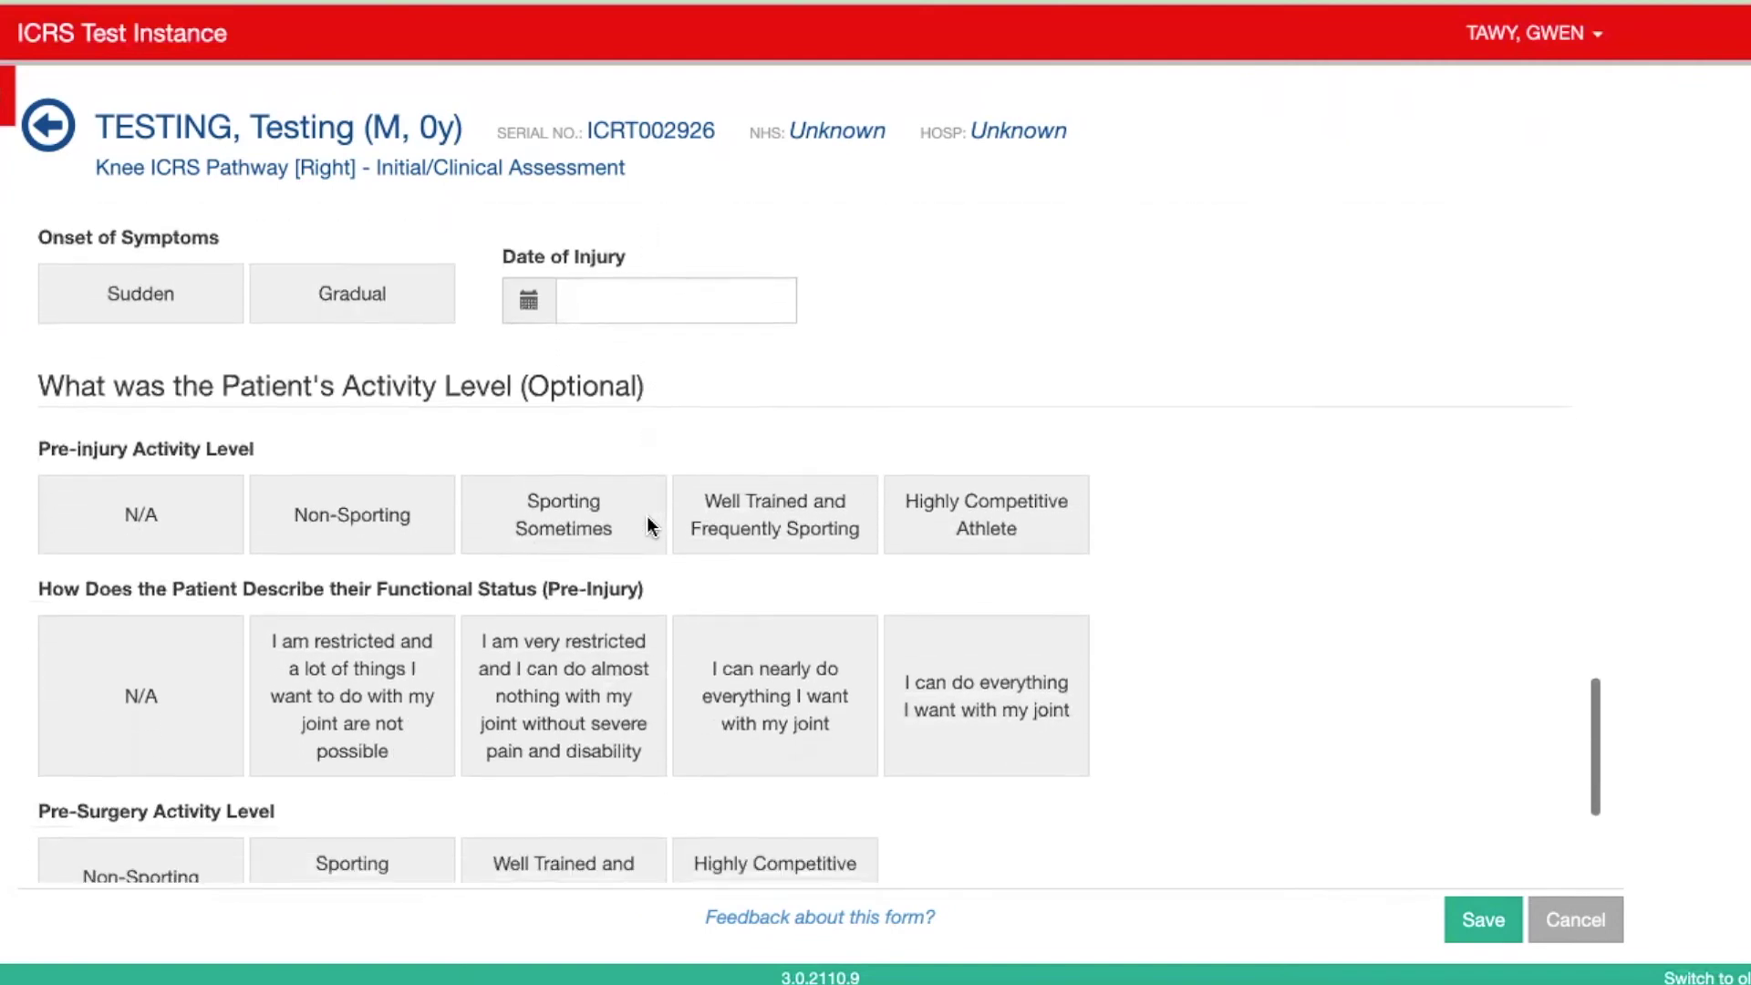
scroll(650, 525, "down", 1)
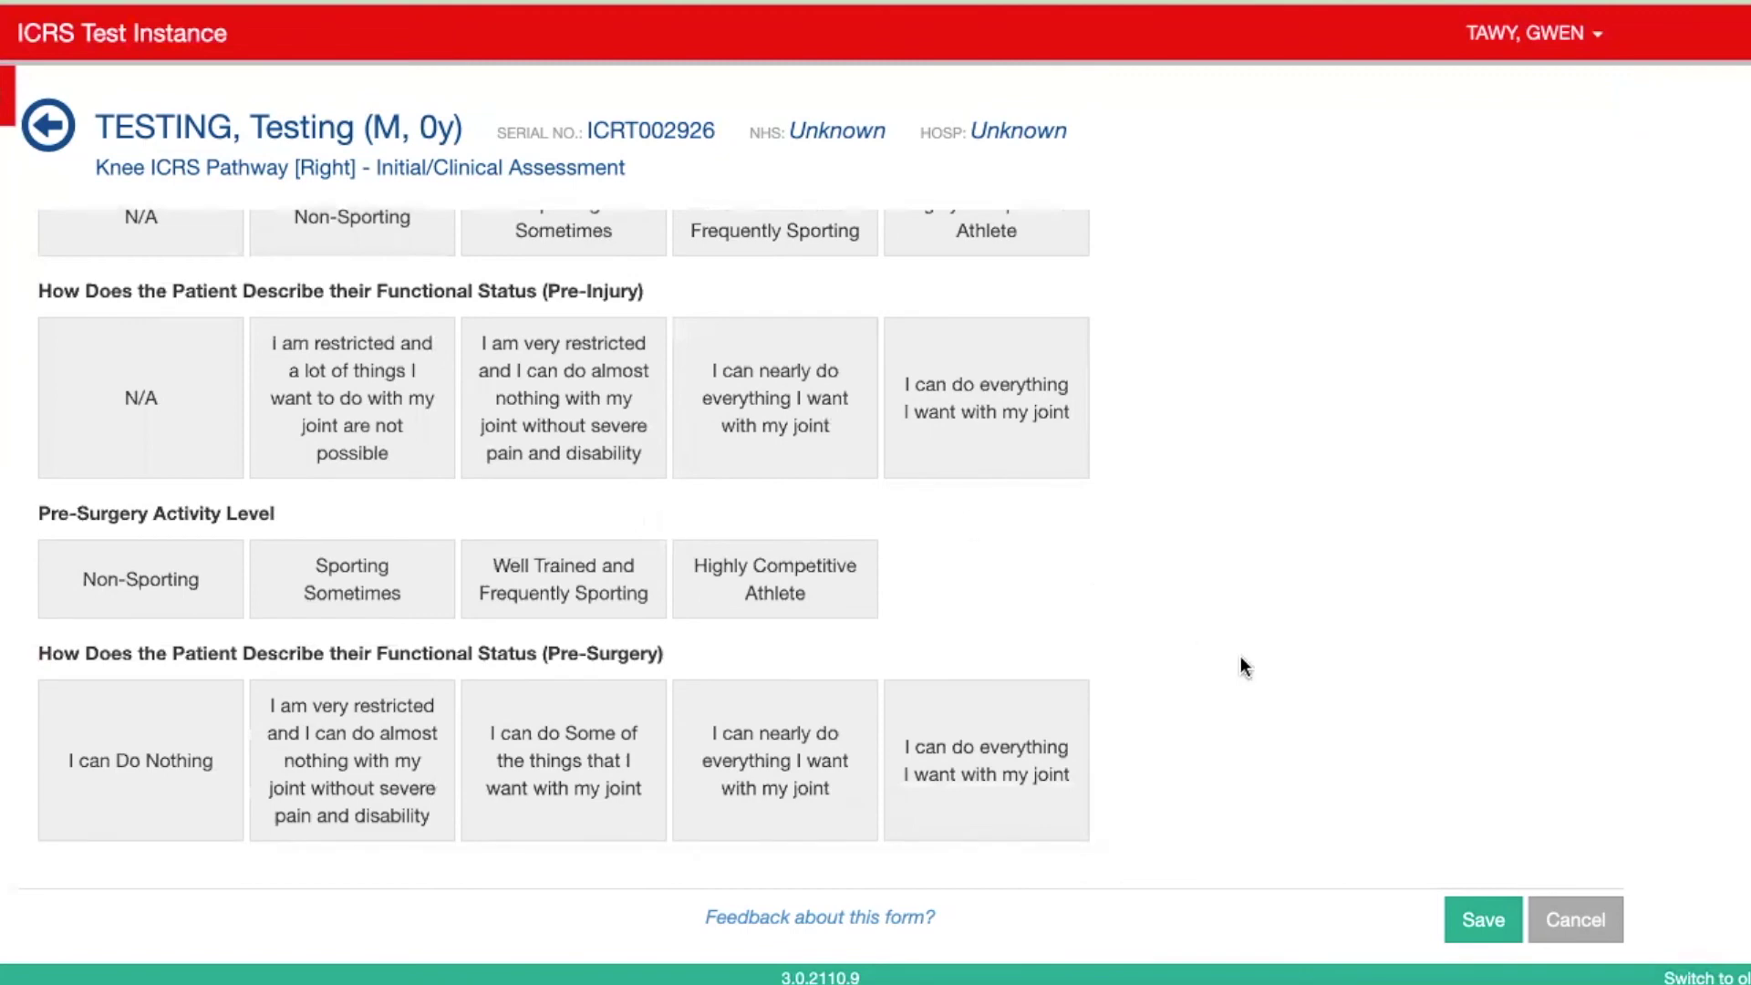
left_click(1482, 923)
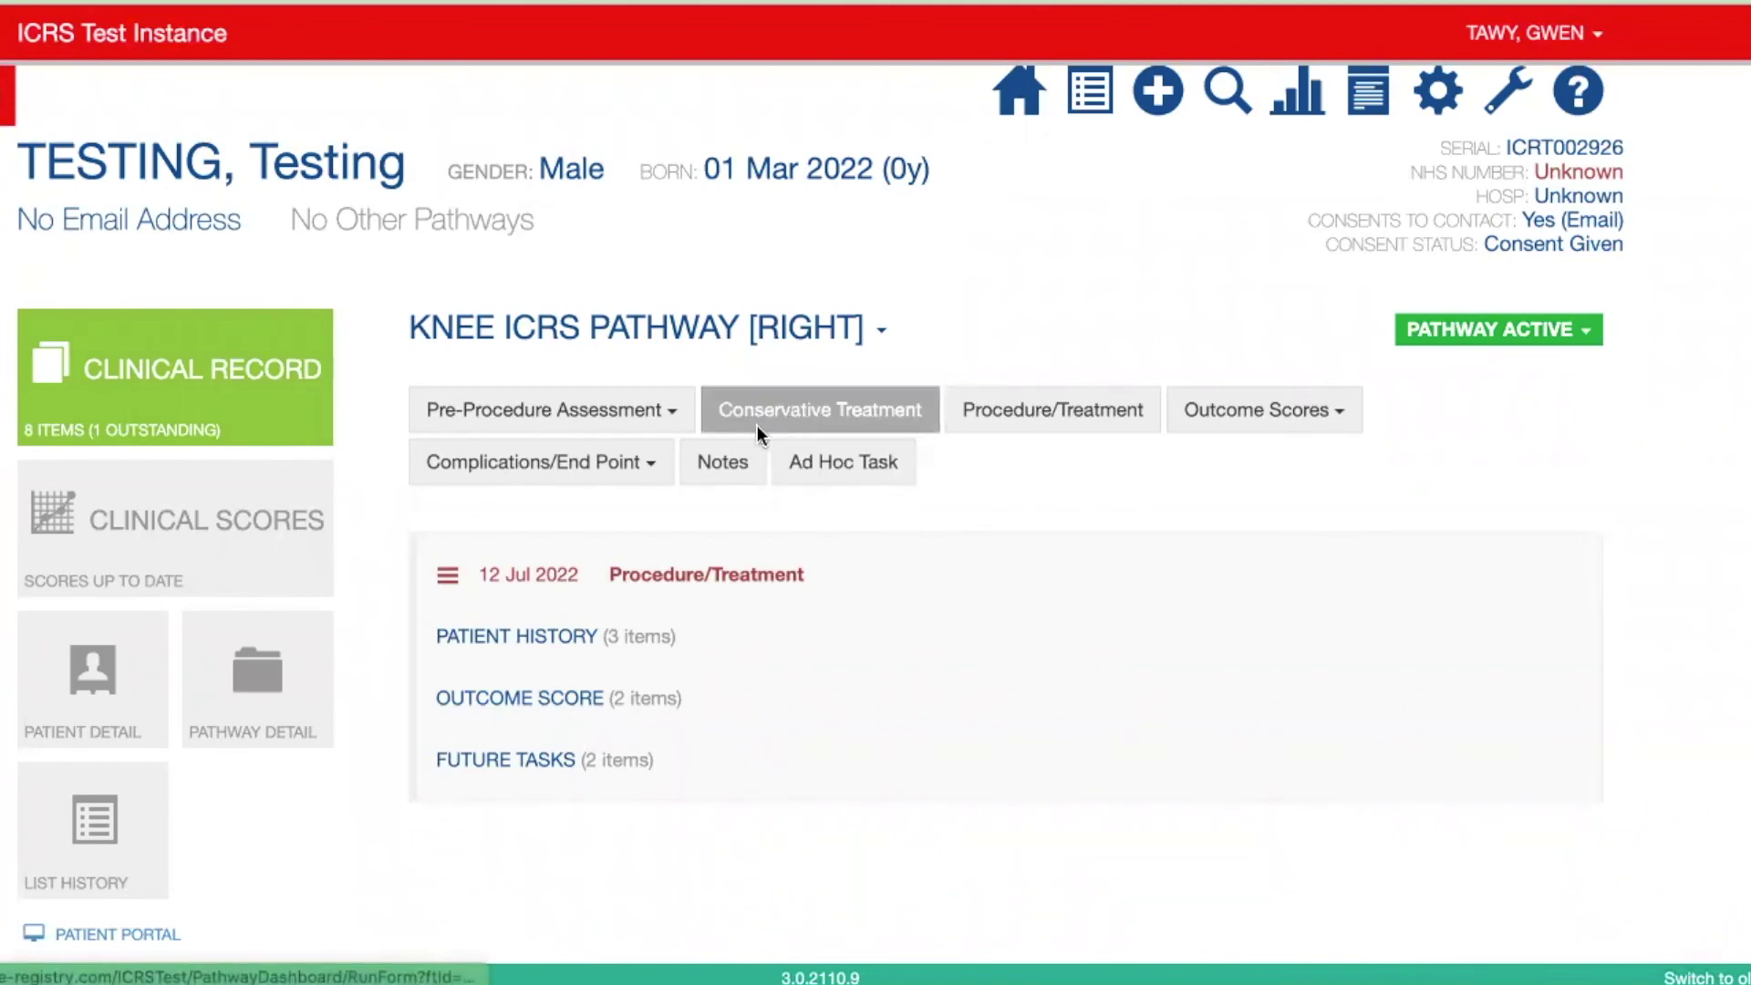
Open the Pre-Procedure Assessment form for the right knee pathway and record DCL as the underlying cause of defect.
left_click(664, 412)
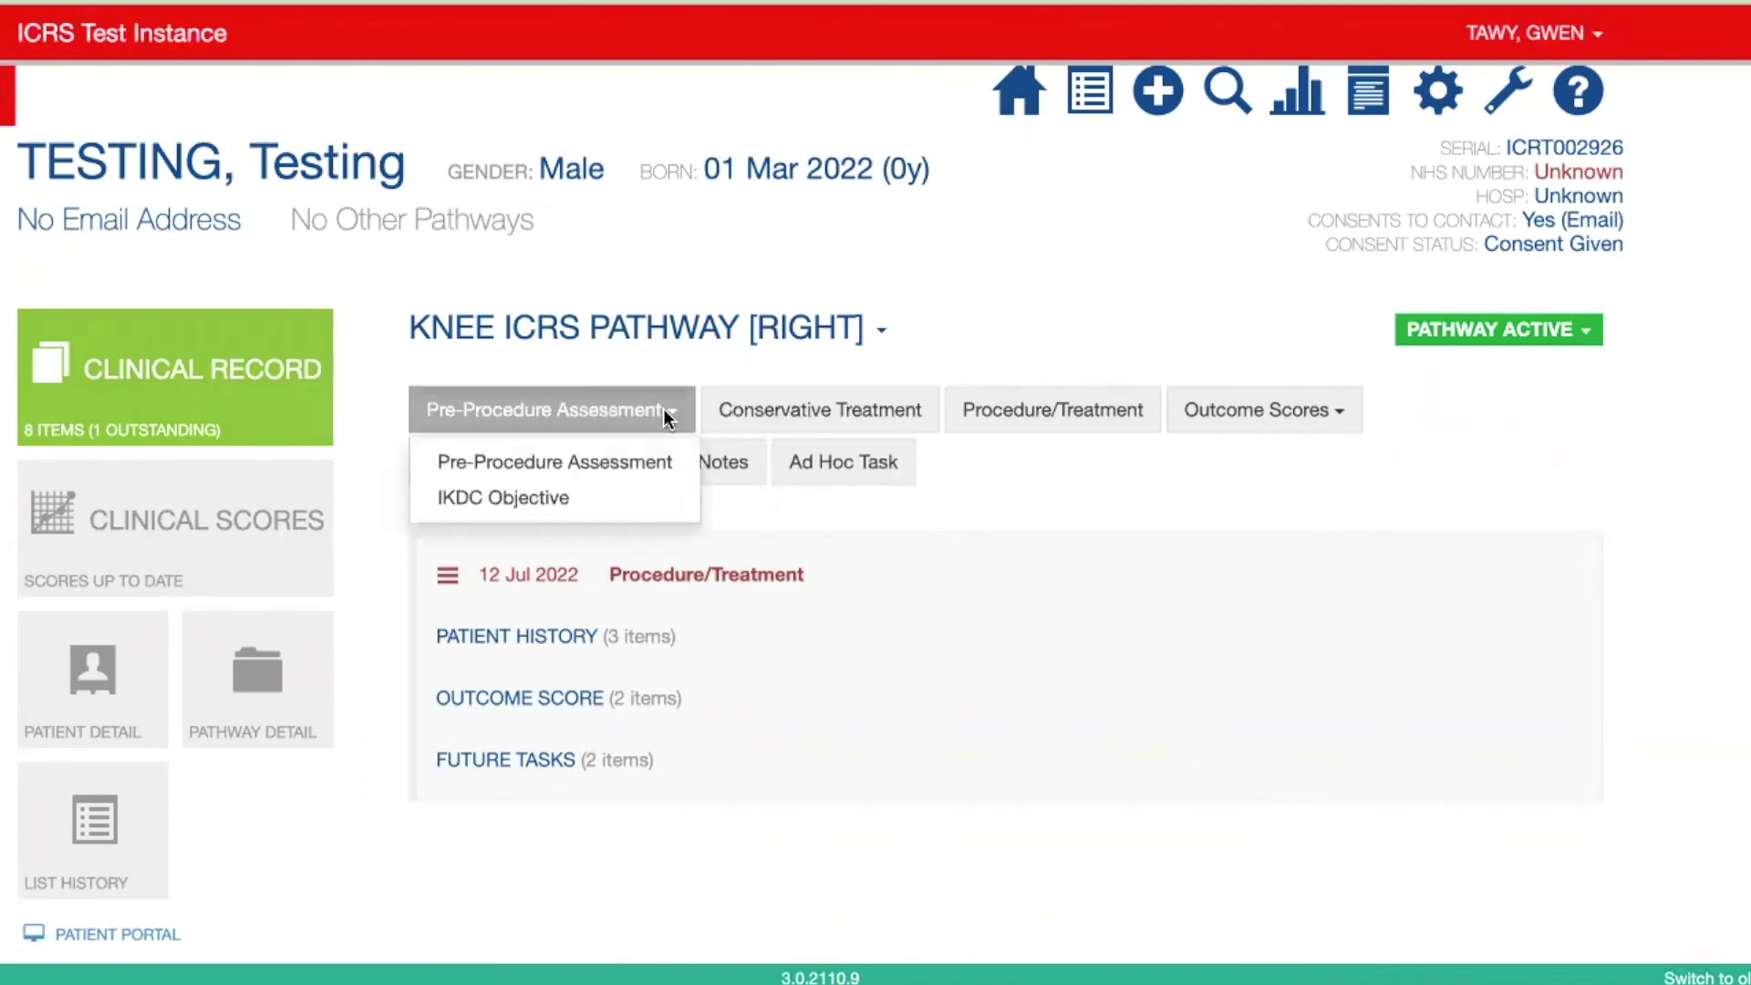
left_click(637, 461)
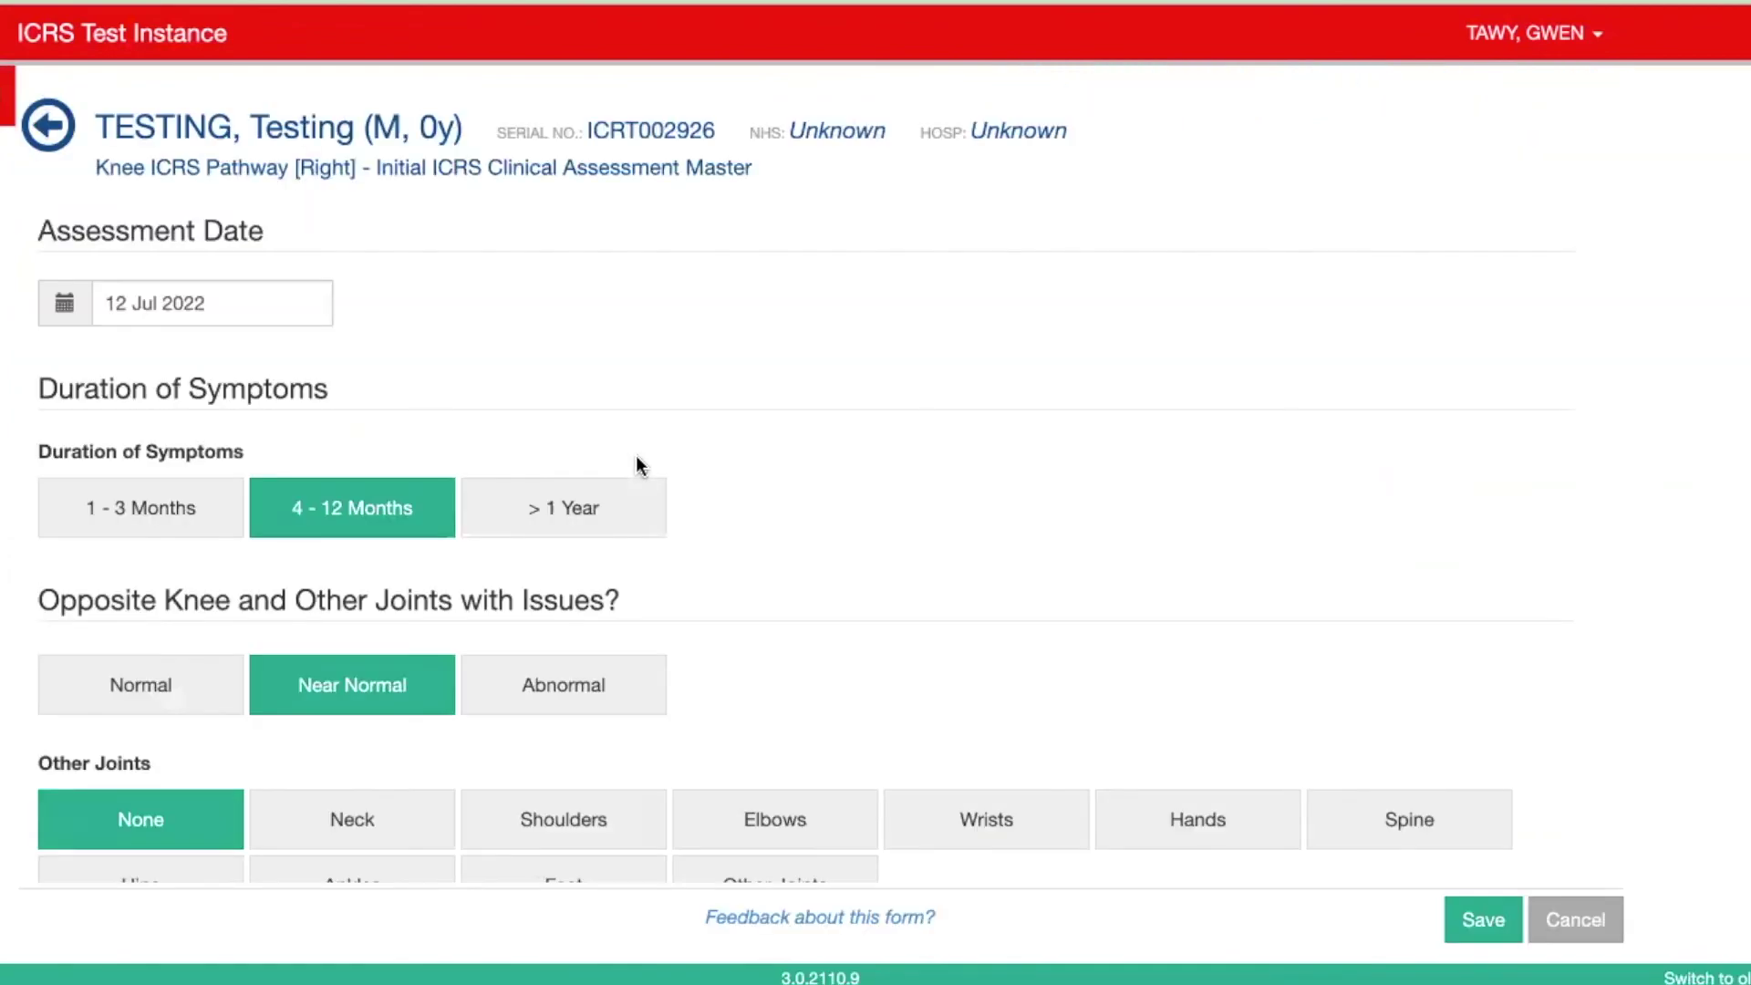
scroll(854, 524, "down", 8)
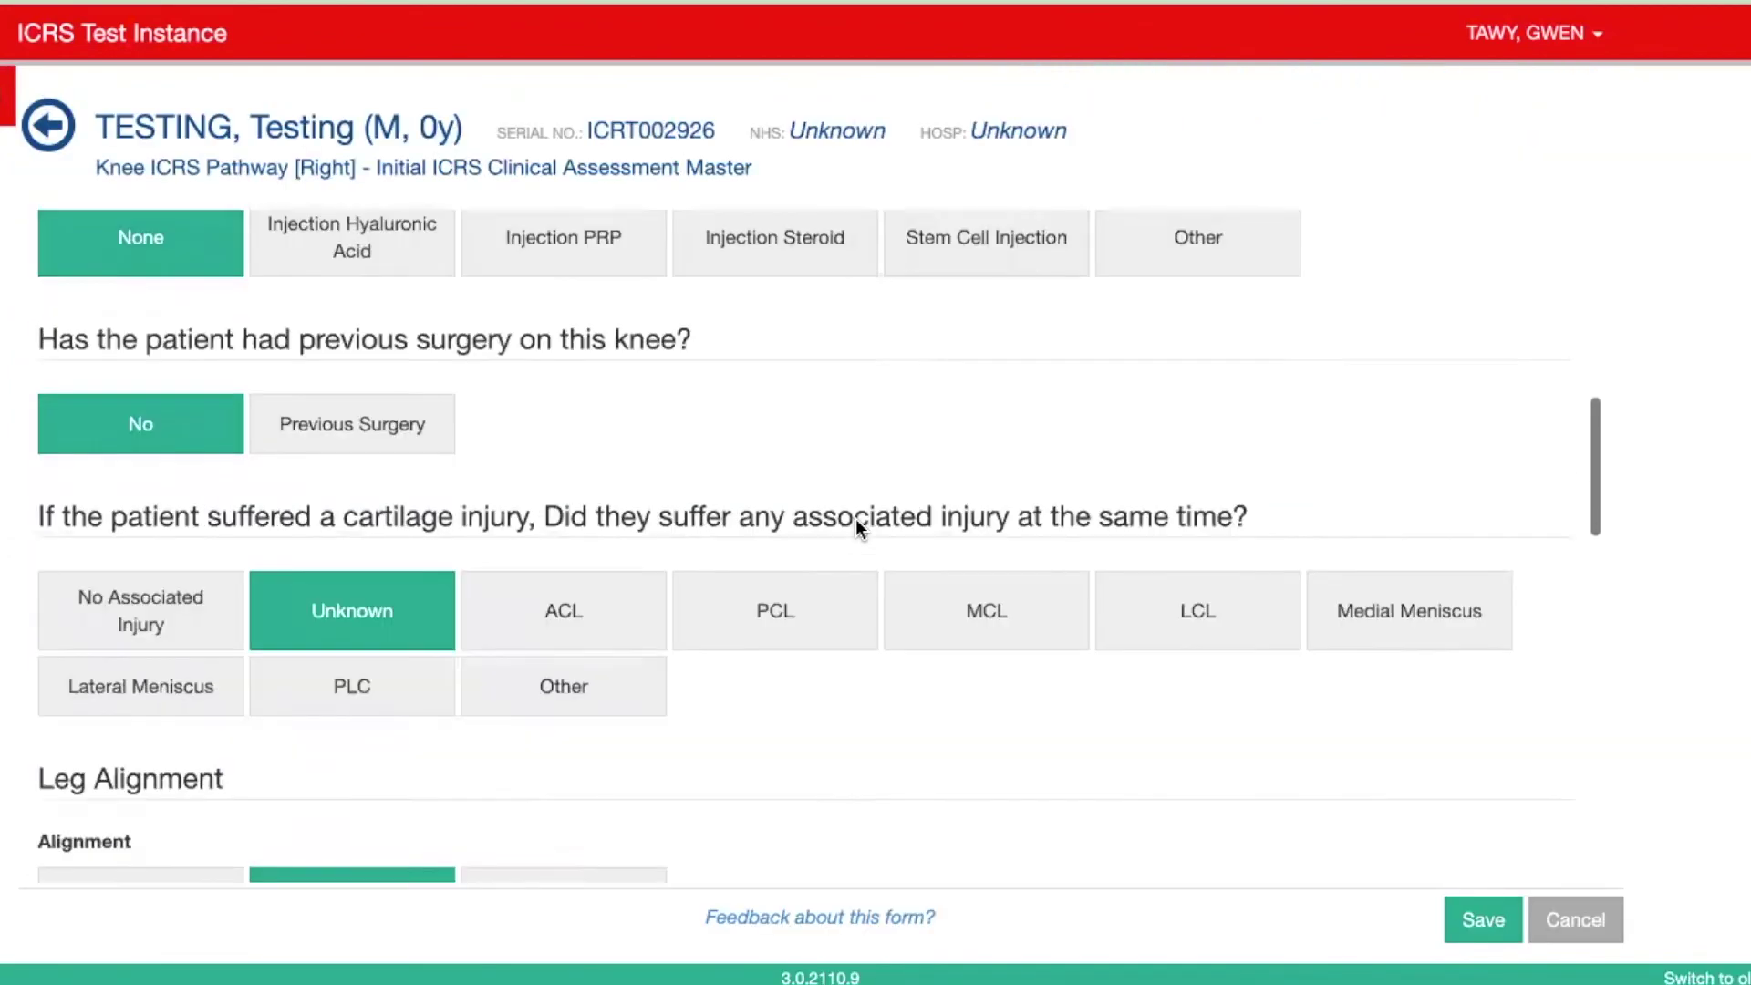
scroll(855, 518, "down", 7)
left_click(809, 401)
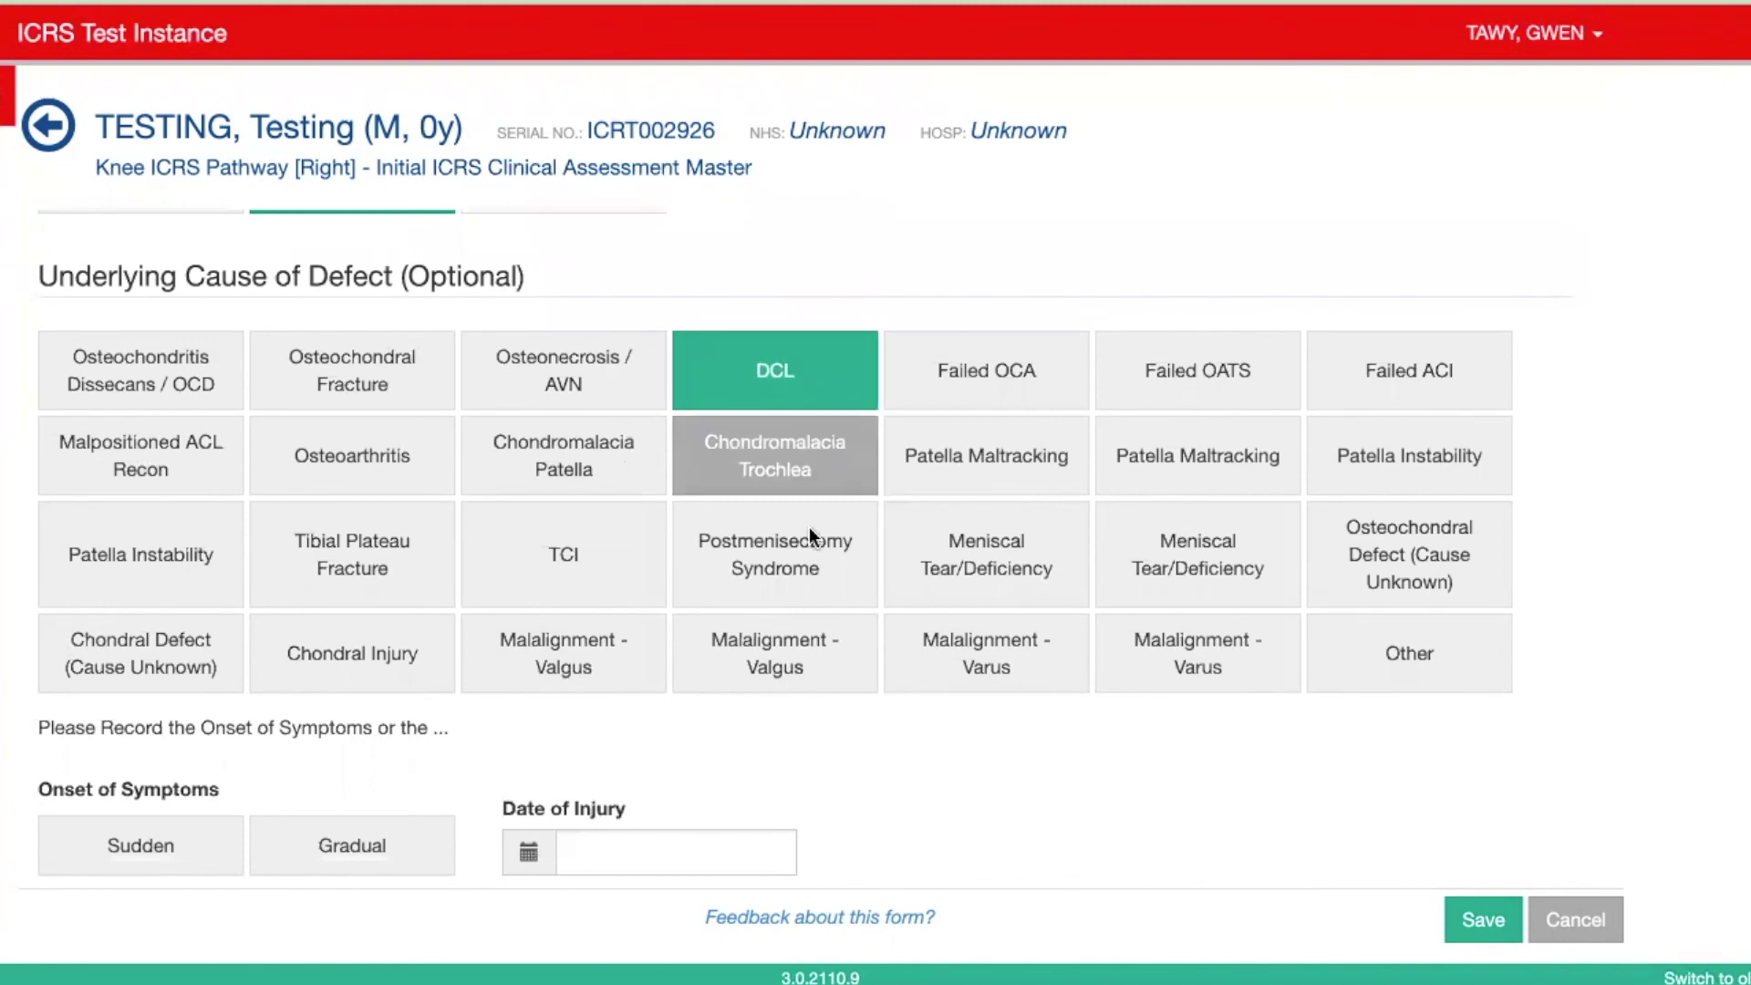
Record the pre-injury activity level as Non-Sporting and the functional status as restricted, with a lot of wanted things not possible.
scroll(820, 592, "down", 6)
left_click(402, 509)
left_click(378, 673)
Record the pre-surgery activity level as Well Trained and Frequently Sporting and the functional status as very restricted, able to do almost nothing without severe pain.
scroll(378, 671, "down", 3)
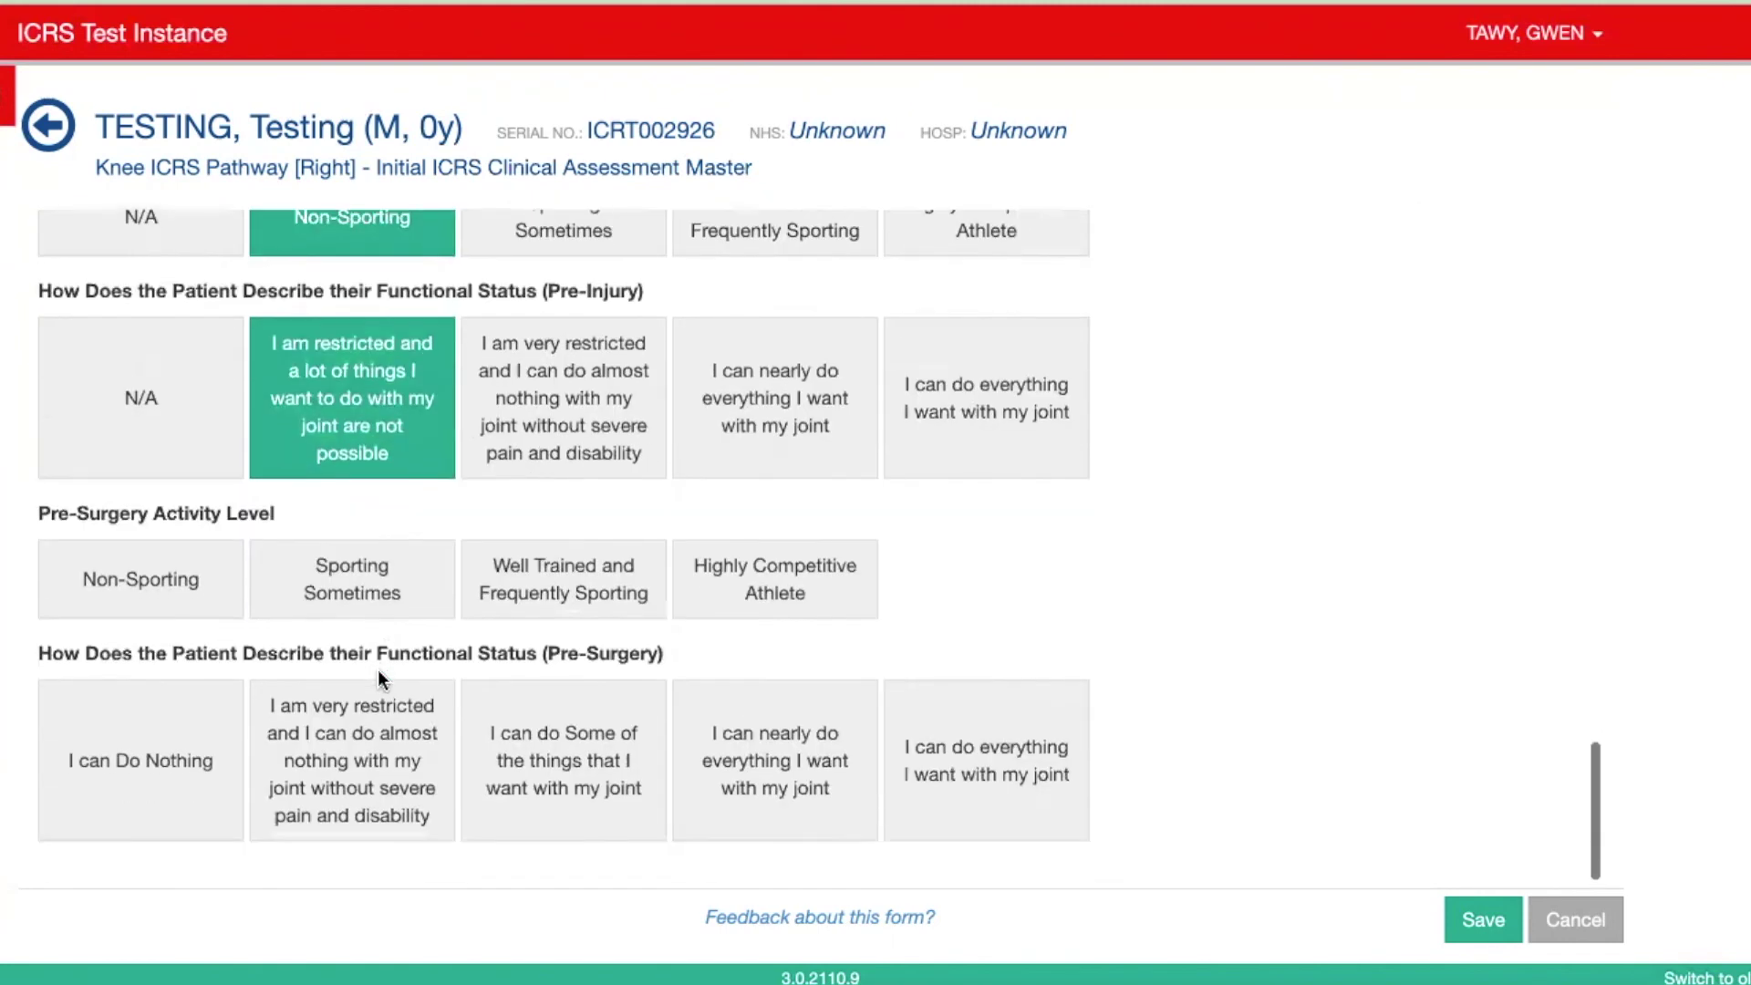
left_click(507, 596)
left_click(400, 735)
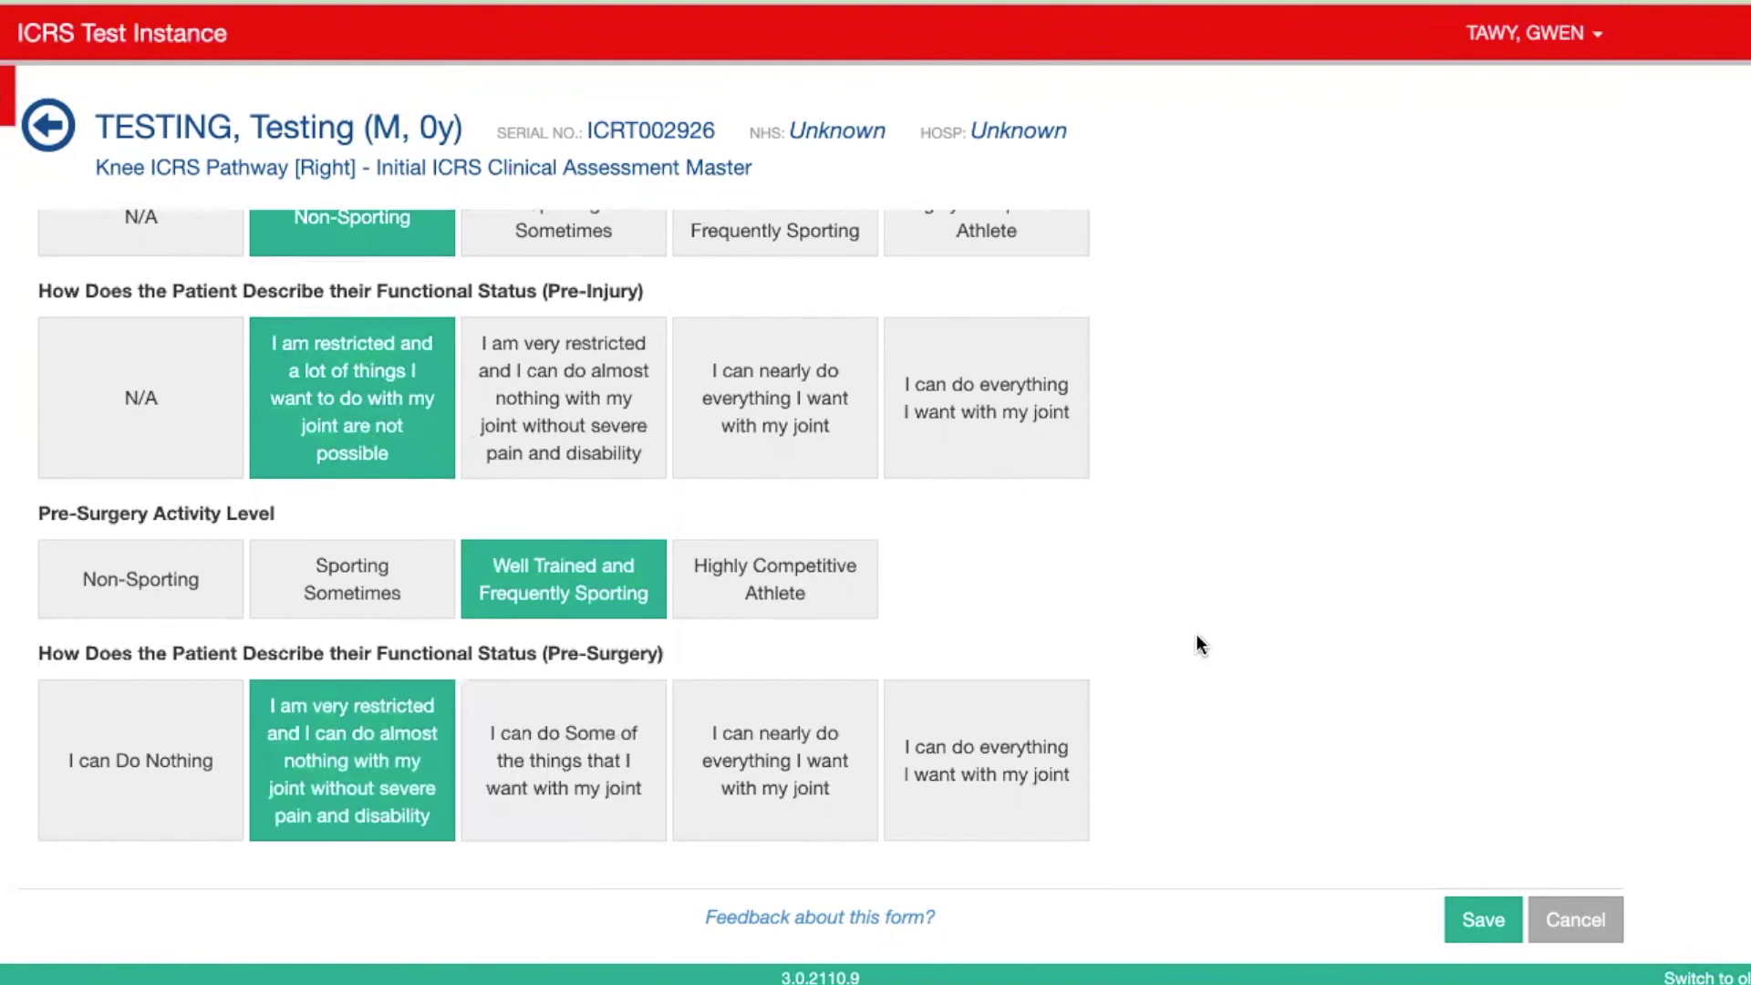
Save the Pre-Procedure Assessment form and return to the patient's knee pathway record.
scroll(1285, 624, "up", 1)
scroll(1322, 693, "down", 1)
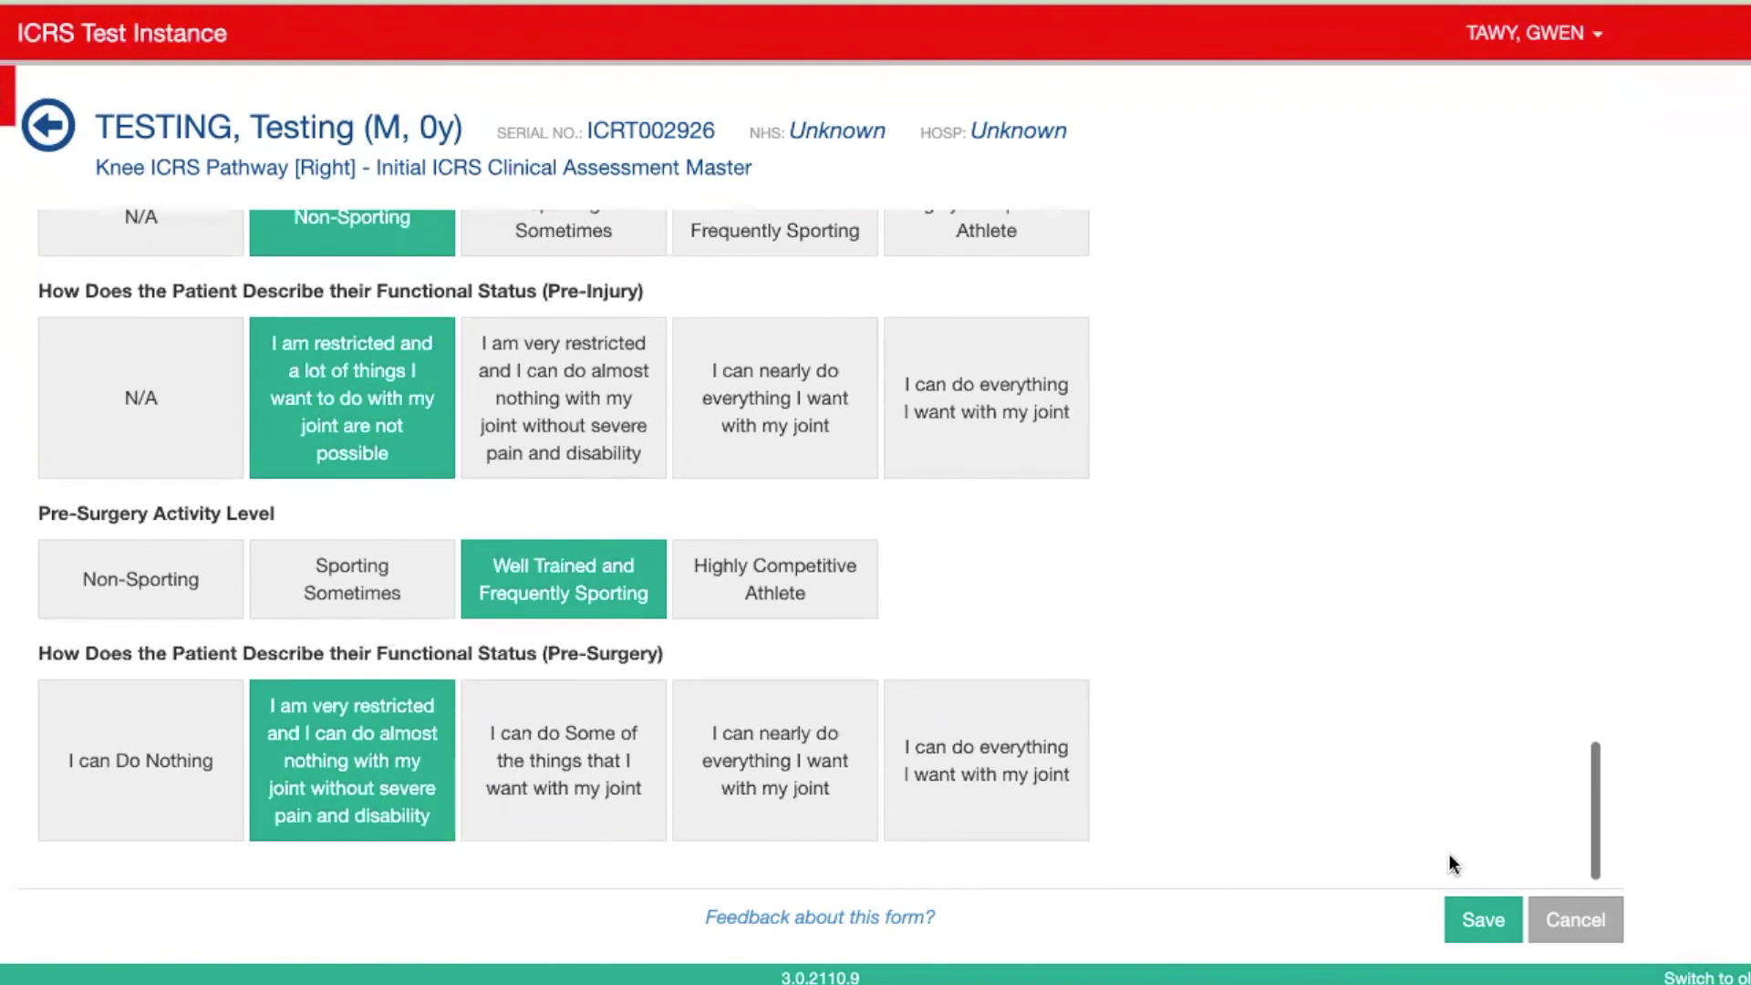
left_click(1474, 918)
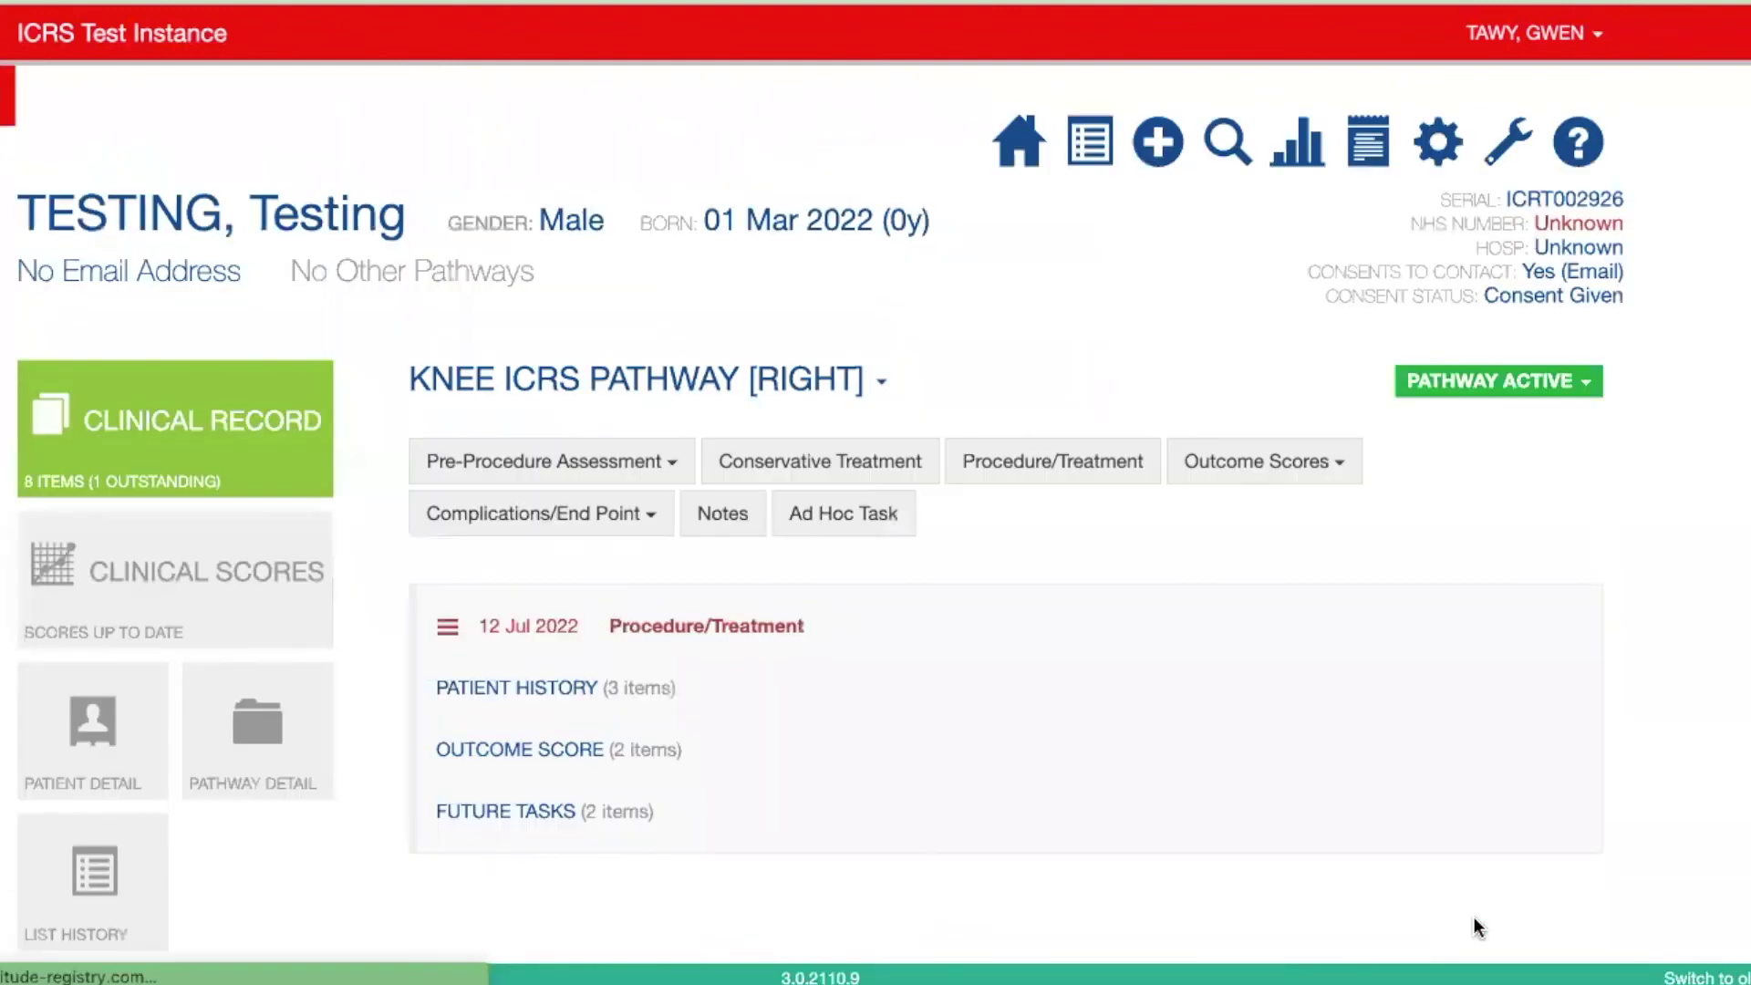
scroll(1473, 917, "down", 1)
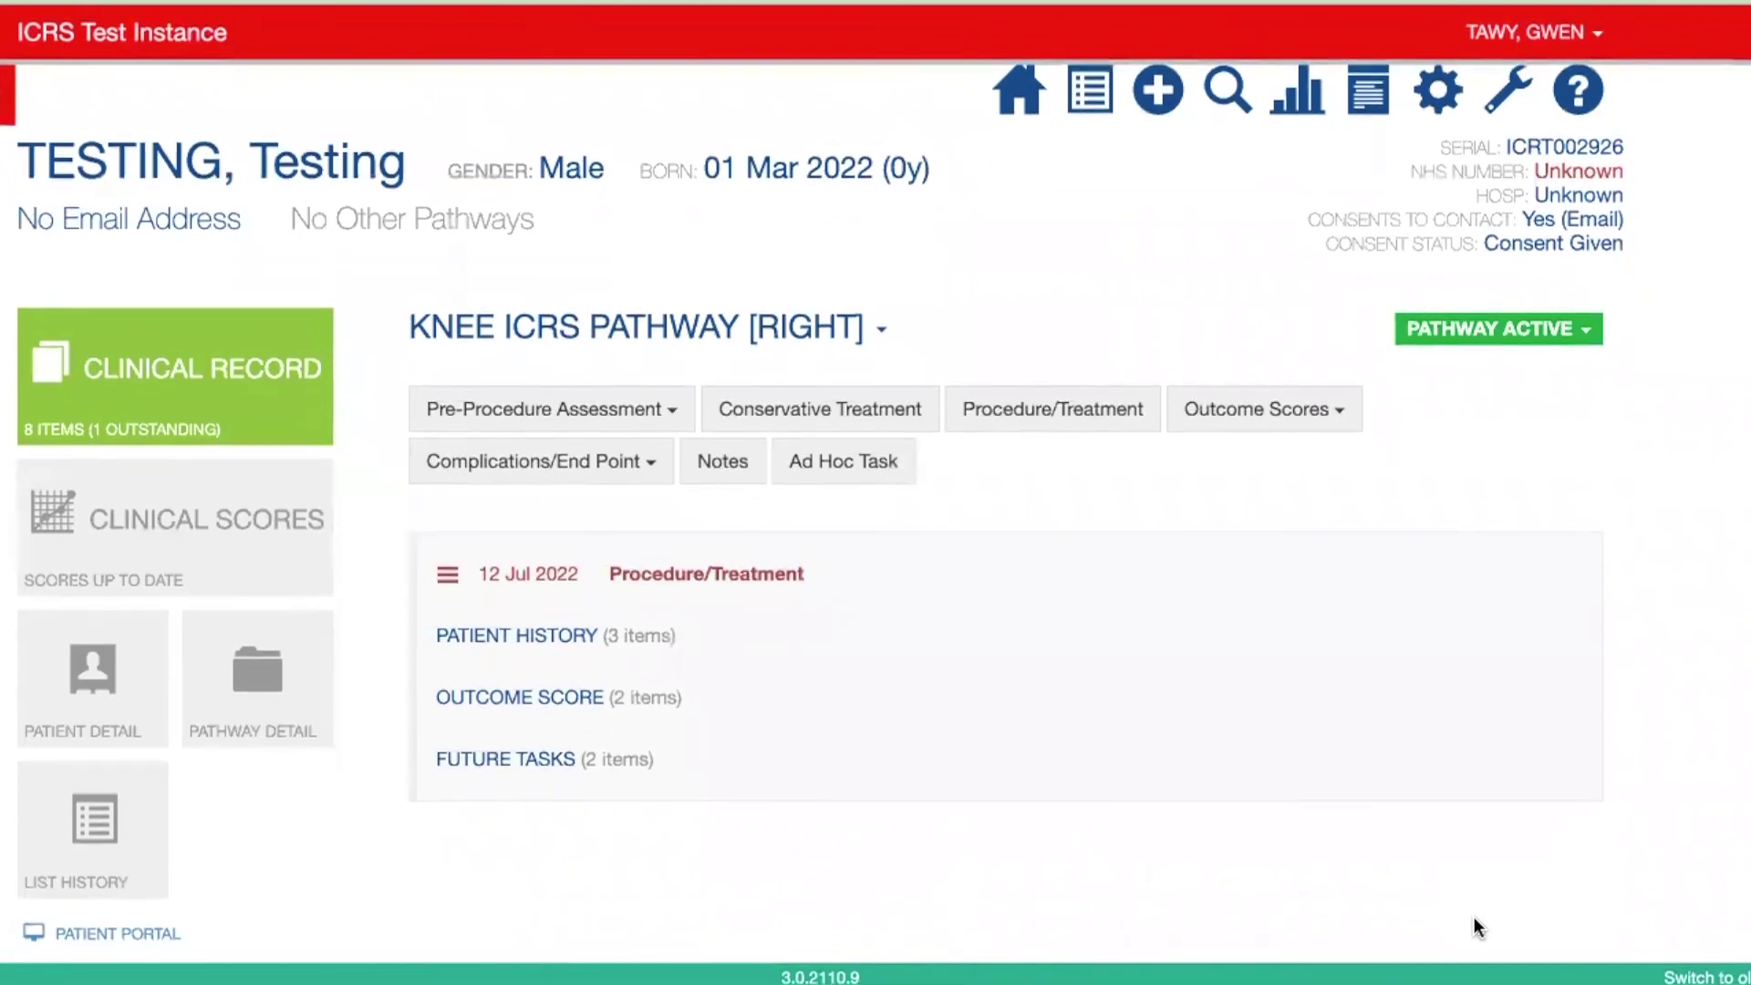